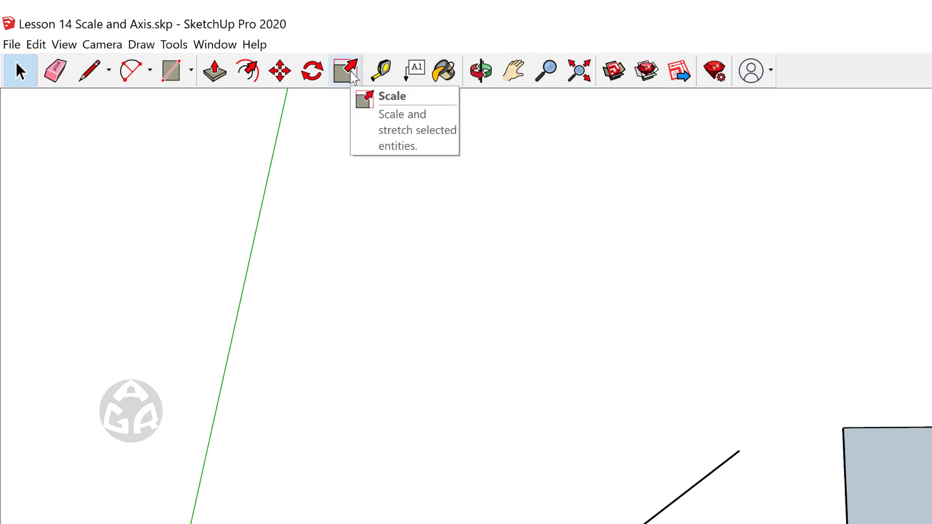
- Activate the Scale tool and pick the diagonal line as the entity to scale
click(174, 44)
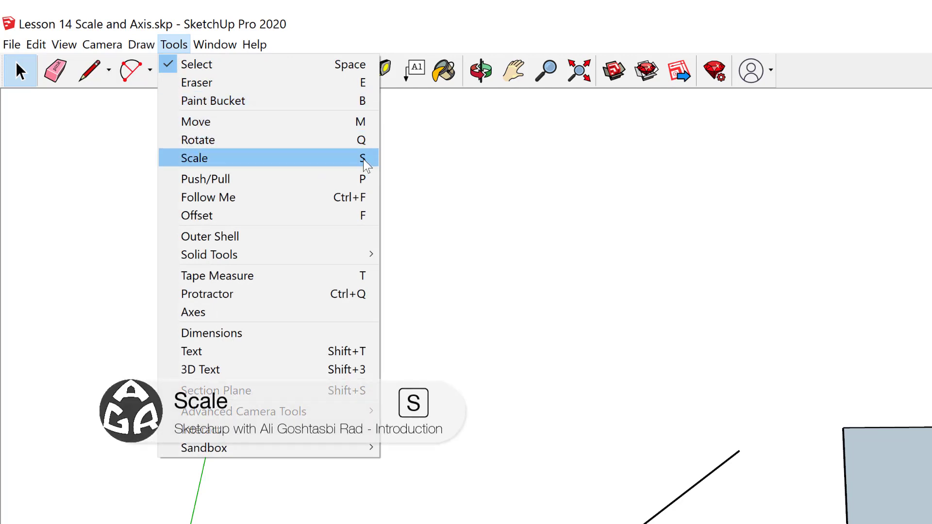
click(563, 342)
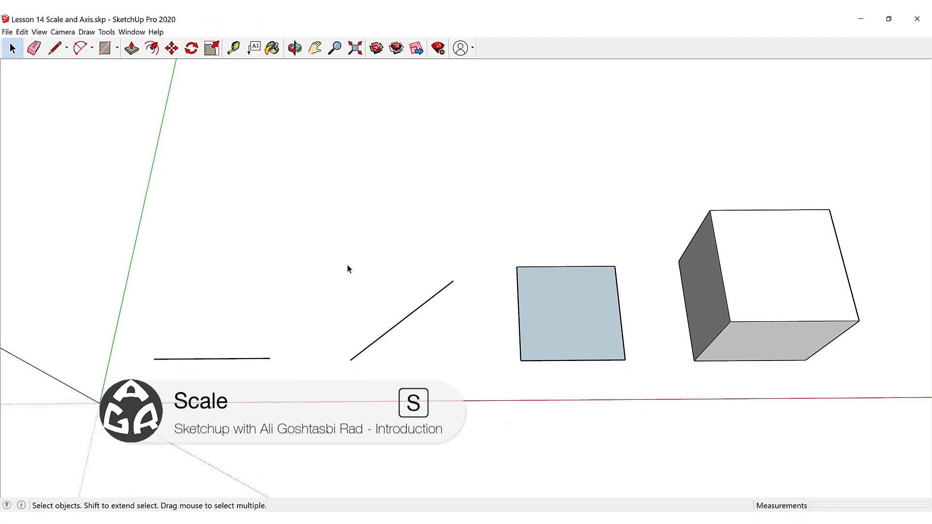
key(s)
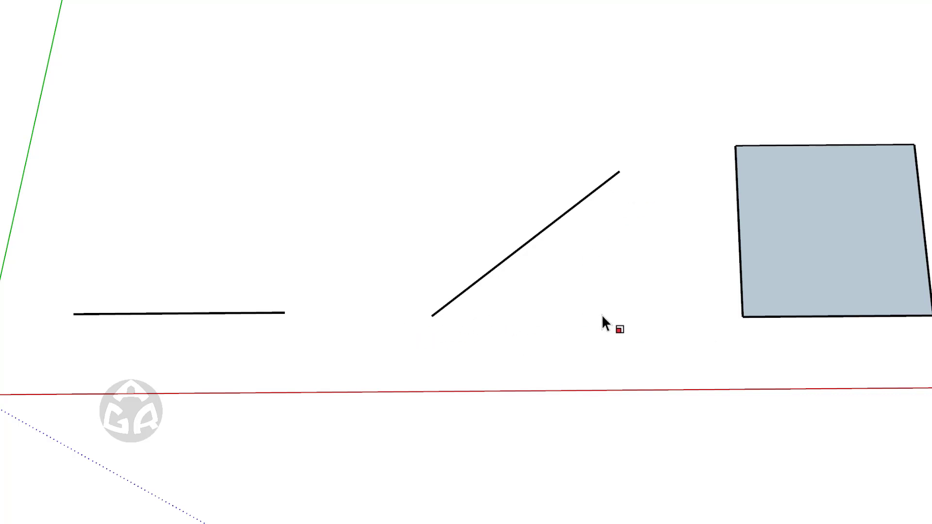
click(539, 231)
middle_drag(539, 231, 552, 258)
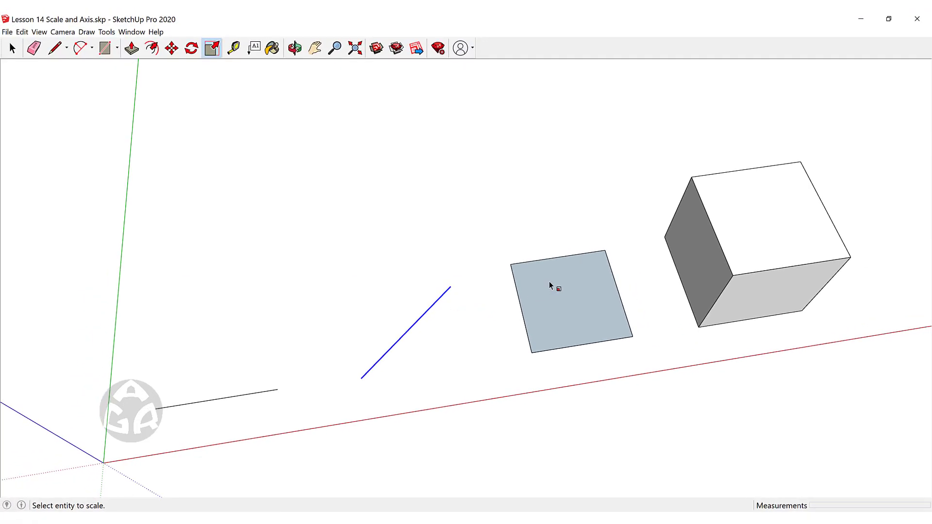
- Select the whole cube with all its faces and edges and bring up its scale grips
click(796, 187)
key(space)
triple_click(750, 258)
key(s)
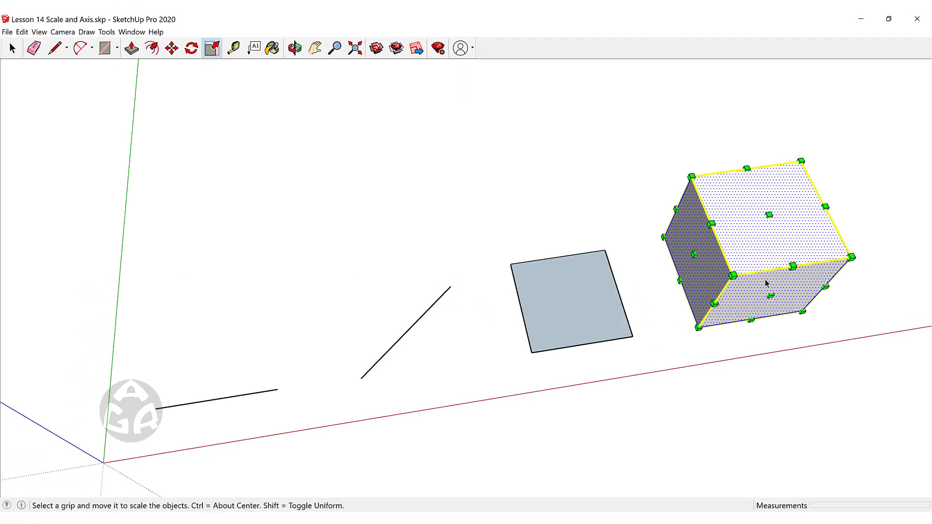
- Select the flat square face and bring up its scale grips
key(space)
click(539, 304)
key(s)
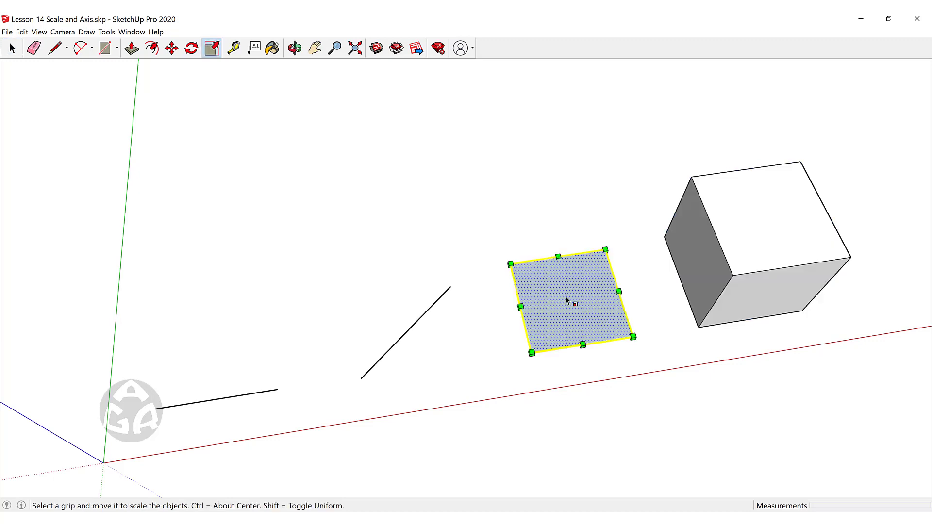
- Bring up Scale on the diagonal line, then leave the tool and clear the selection
key(space)
click(421, 318)
key(s)
key(space)
click(469, 209)
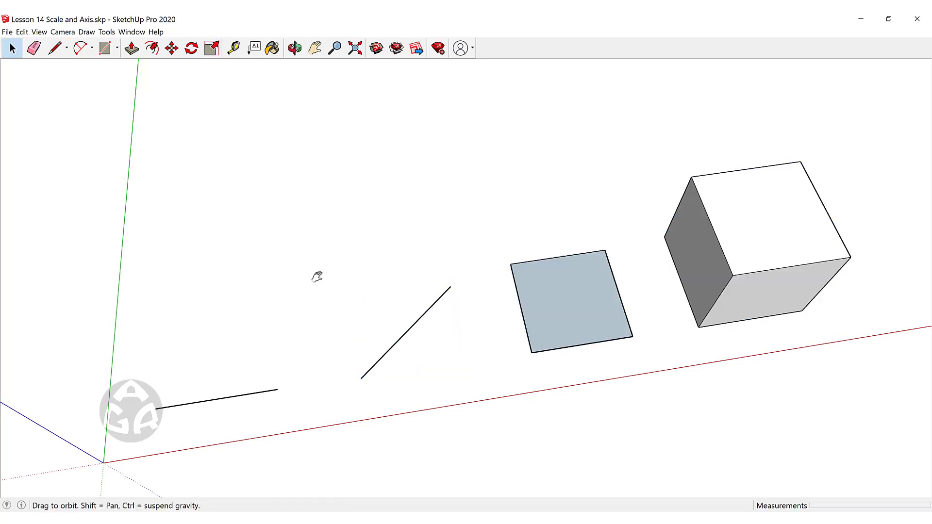
- Try to lengthen the line parallel to the red axis by moving its endpoint along that axis
middle_drag(316, 277, 379, 316)
scroll(381, 338, up, 3)
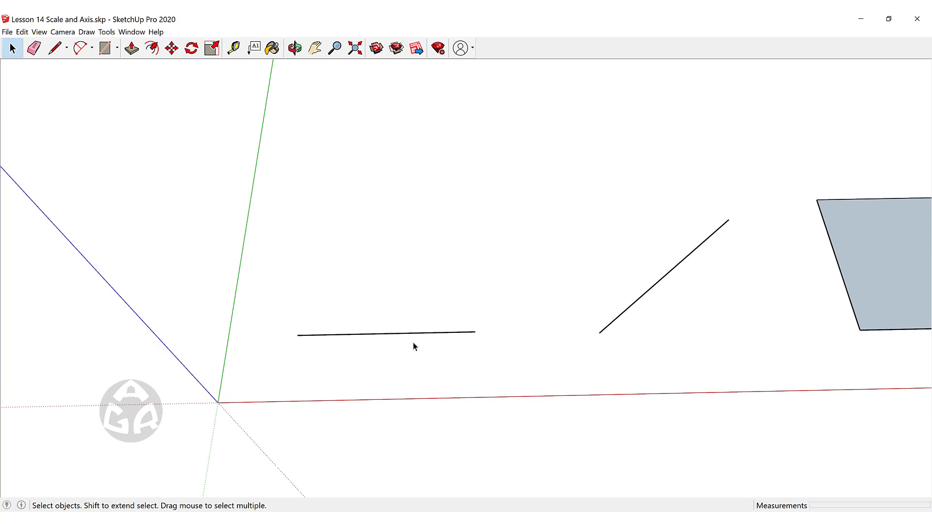
key(m)
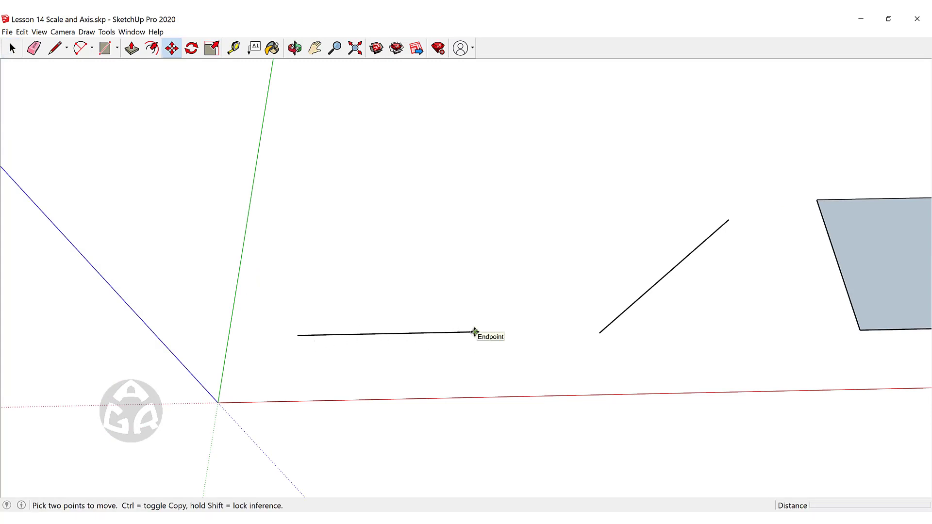
click(475, 332)
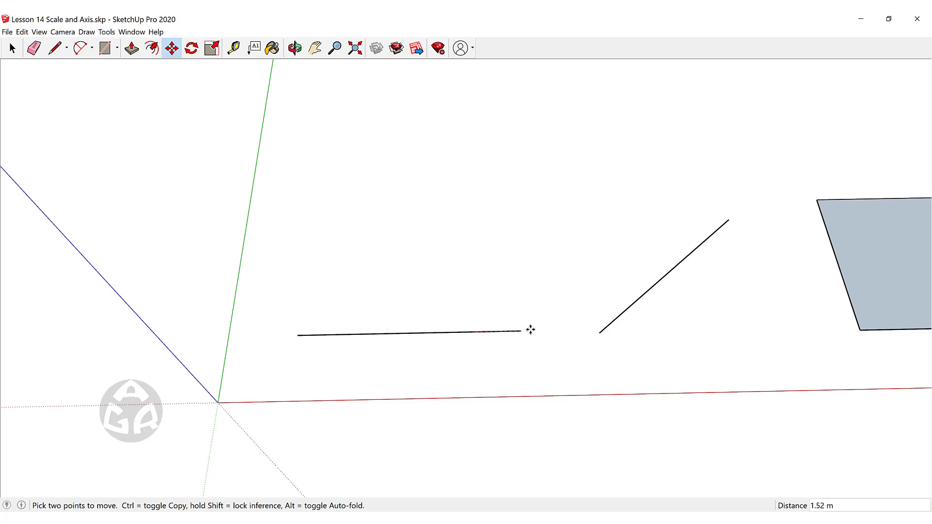
key(space)
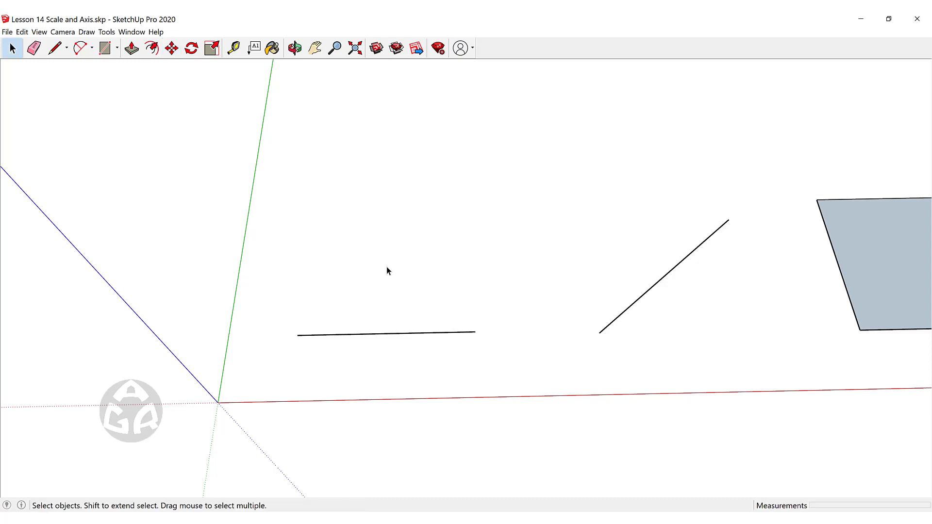
- Draw a line about 5.5 m long parallel to the green axis, starting just behind the red-direction line
key(l)
click(317, 304)
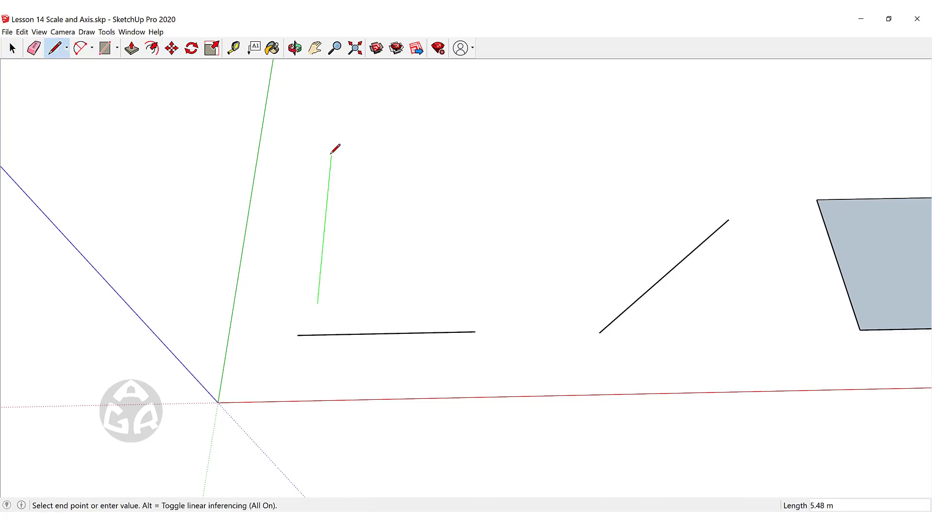
click(331, 155)
key(space)
- Try to shorten the green-direction line by moving its far endpoint, then try the Scale tool on it
middle_drag(393, 272, 375, 265)
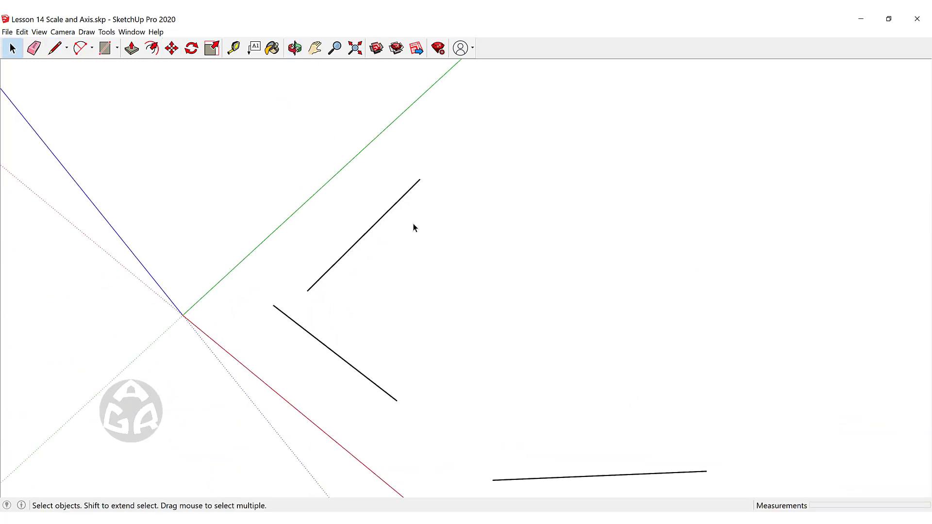
key(m)
click(420, 180)
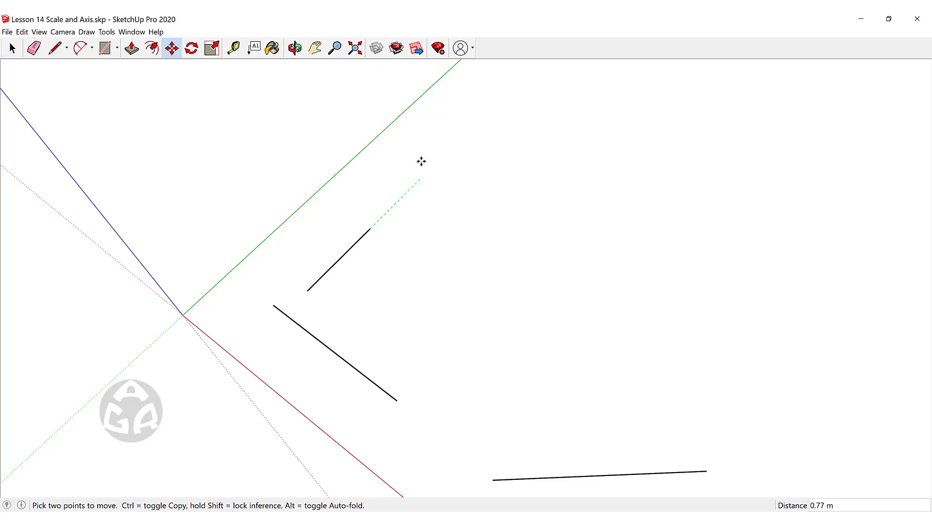
key(space)
click(403, 198)
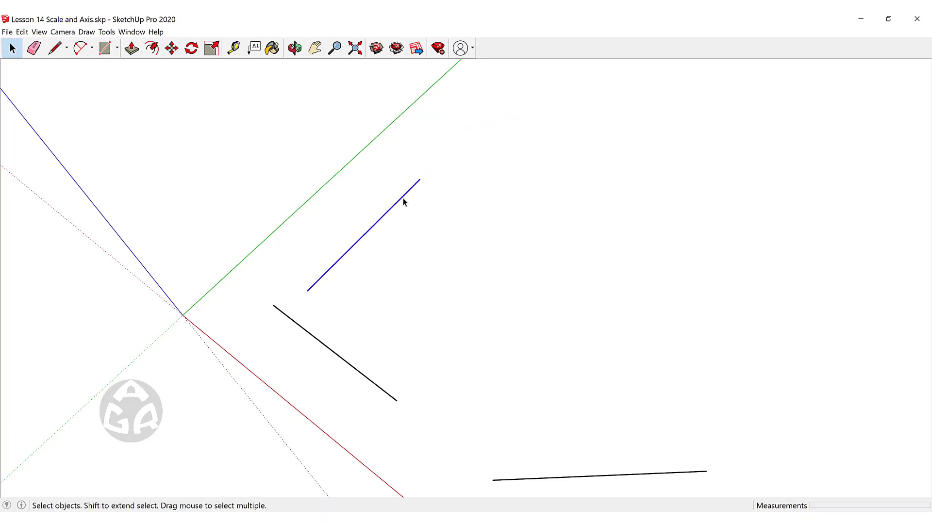
key(s)
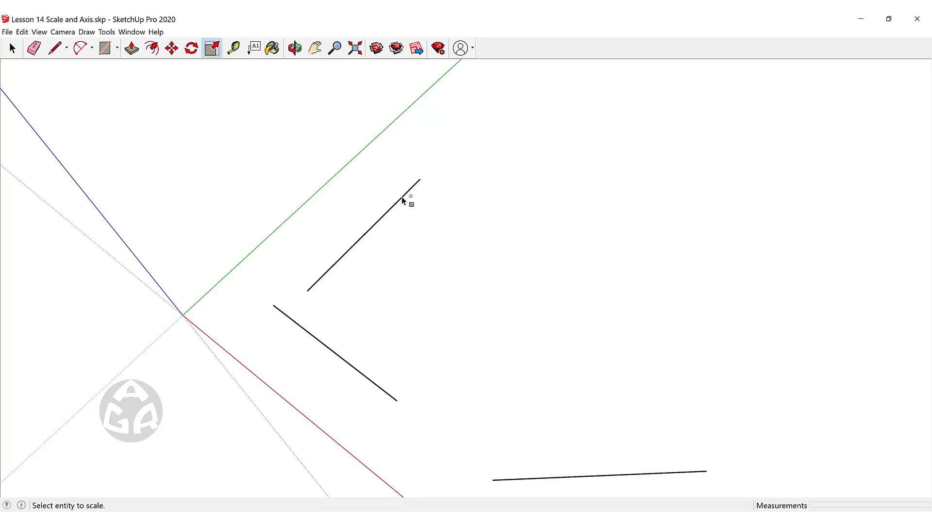
- Draw a vertical line parallel to the blue axis near the origin and try the Scale tool on it
middle_drag(308, 252, 251, 312)
key(l)
click(248, 319)
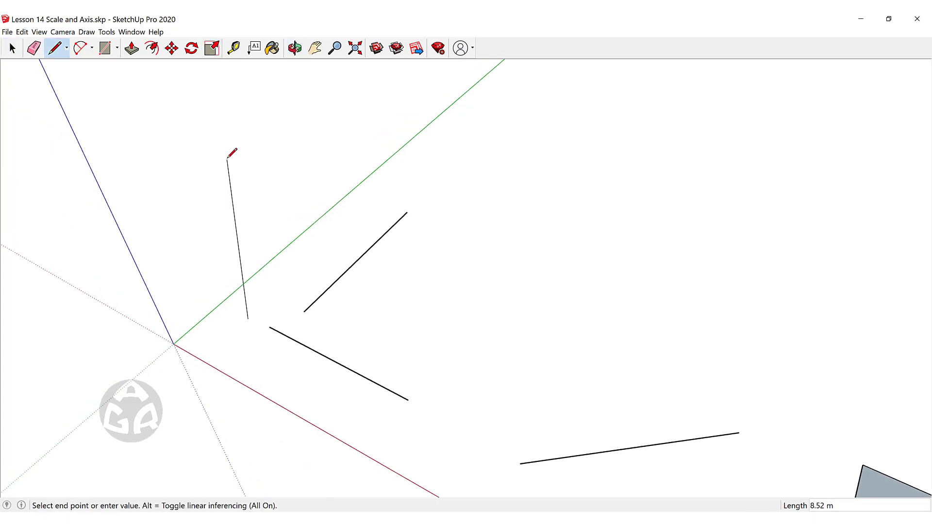
click(193, 156)
key(space)
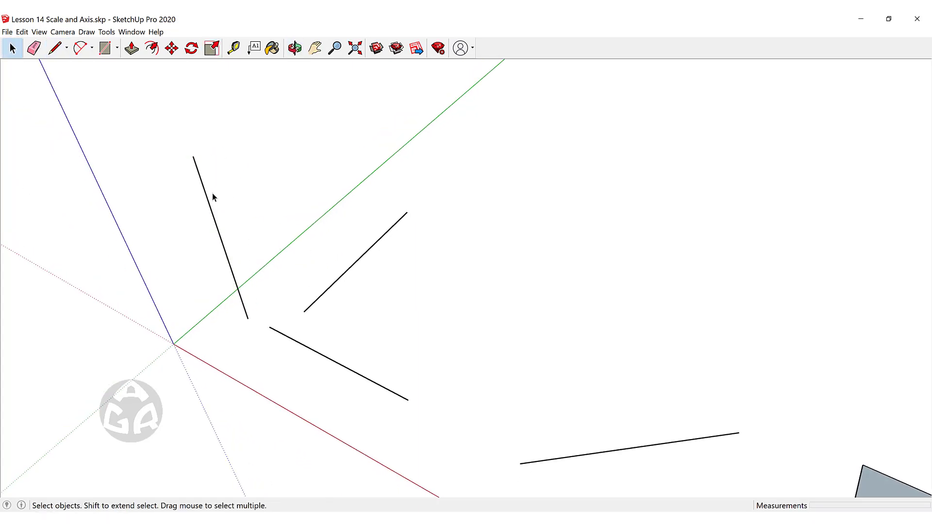
key(s)
key(space)
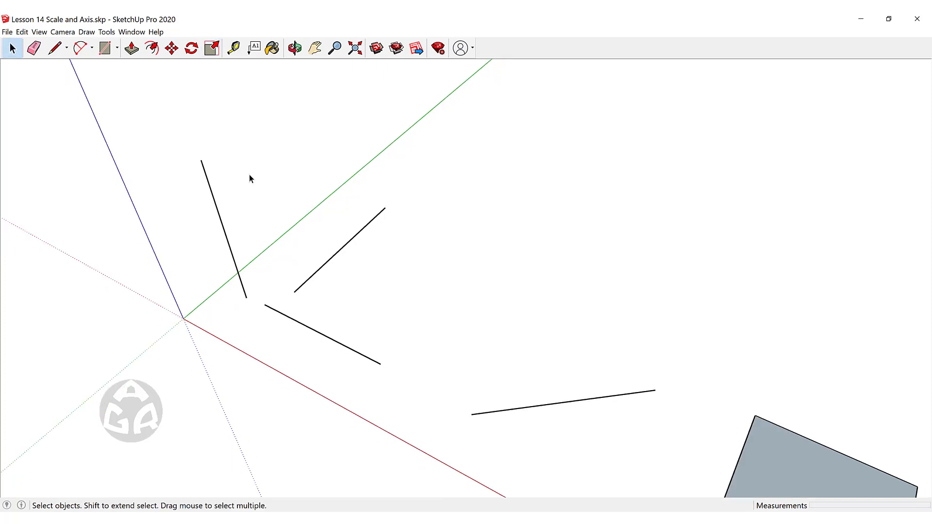
- Select the diagonal line and examine the Scale grips around it, including the uniform-scale corner grip
middle_drag(249, 179, 397, 316)
click(397, 316)
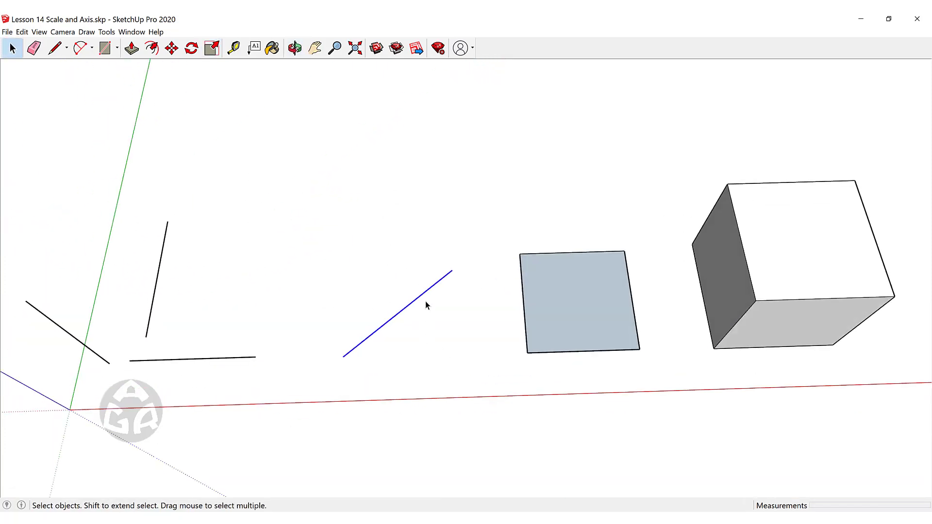
key(s)
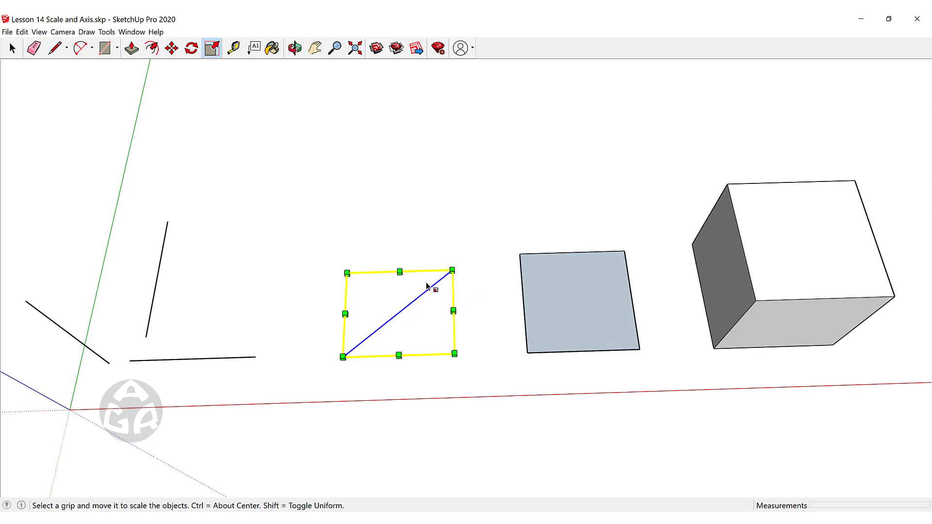
scroll(460, 283, up, 3)
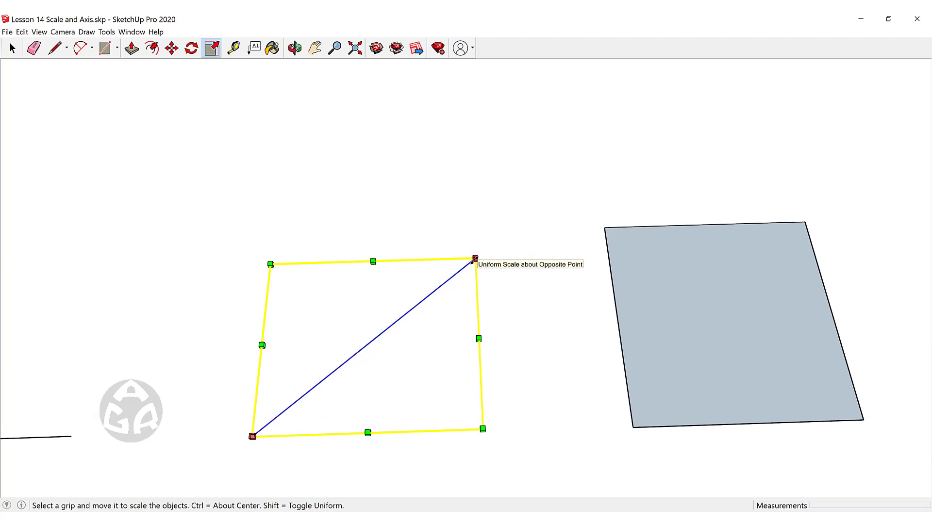
key(space)
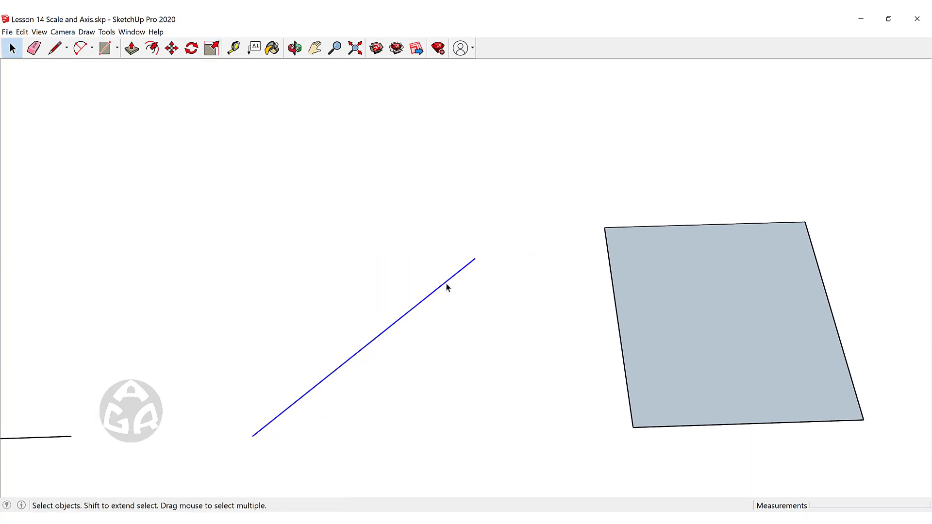
- Try to scale the diagonal line uniformly from the corner grip at its far endpoint
key(s)
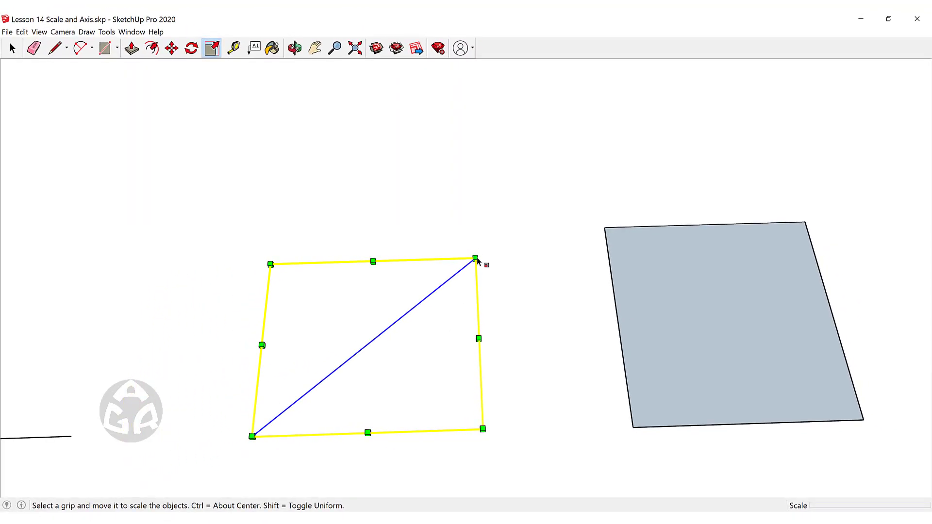
mouse_move(477, 261)
mouse_down()
mouse_move(596, 181)
mouse_move(487, 263)
mouse_move(410, 333)
mouse_move(416, 343)
mouse_move(552, 235)
mouse_move(481, 272)
mouse_move(497, 275)
mouse_move(563, 208)
mouse_move(521, 244)
mouse_up()
scroll(551, 235, down, 5)
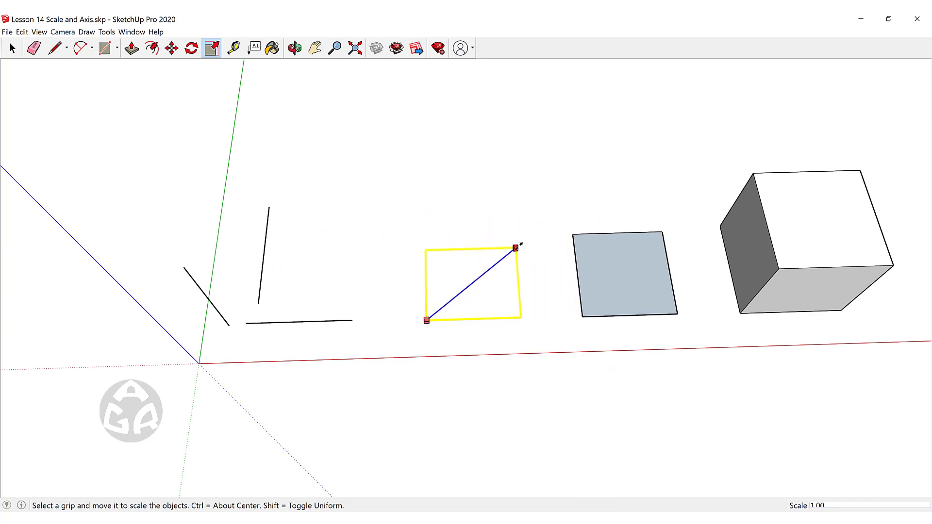
scroll(521, 244, up, 3)
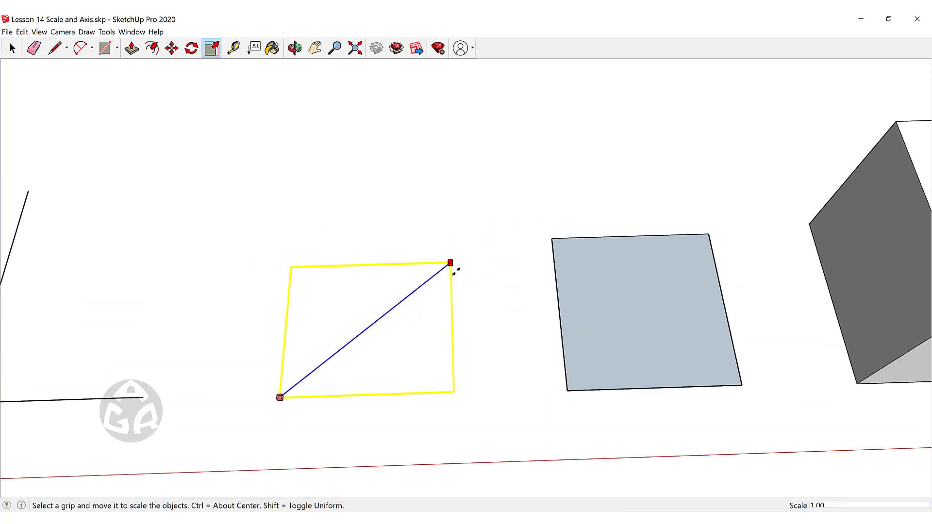
key(space)
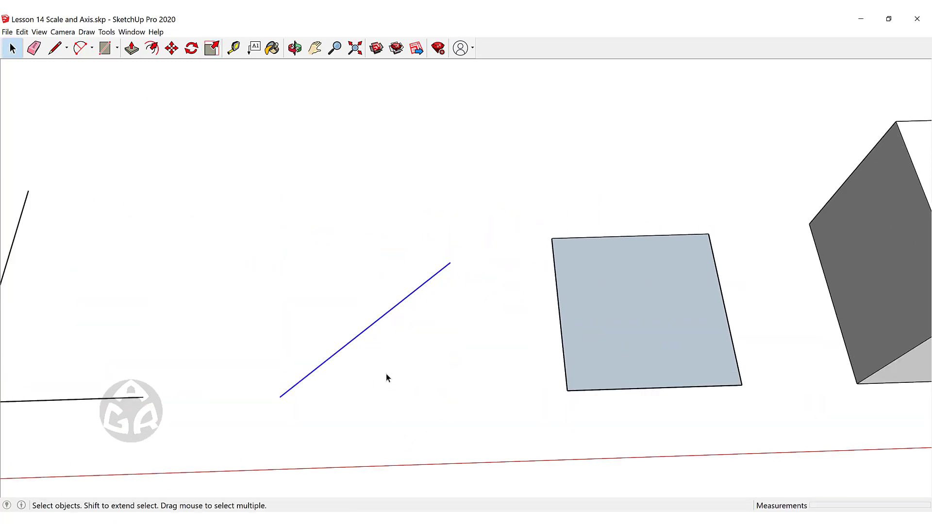
- Place the drawing axes with their origin at the diagonal line's near endpoint, the red axis along the line and the green axis across it
middle_drag(386, 377, 409, 434)
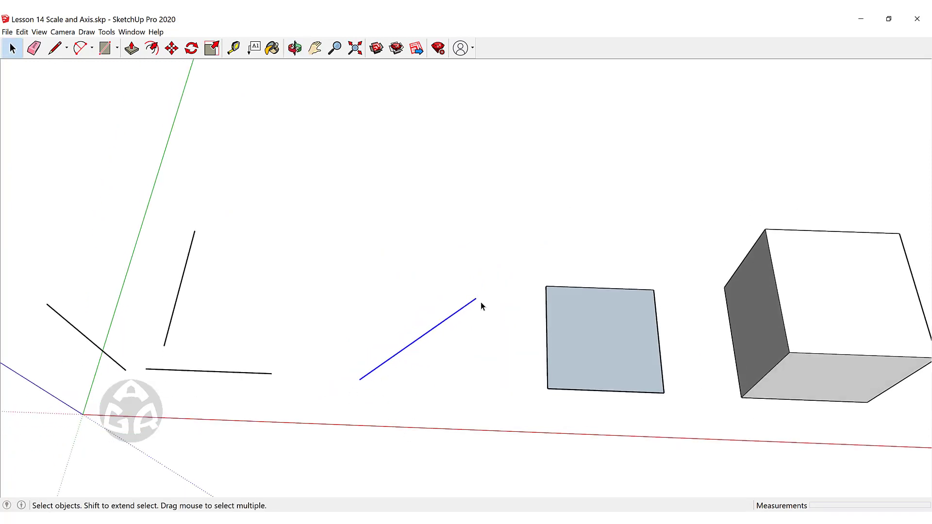
right_click(397, 430)
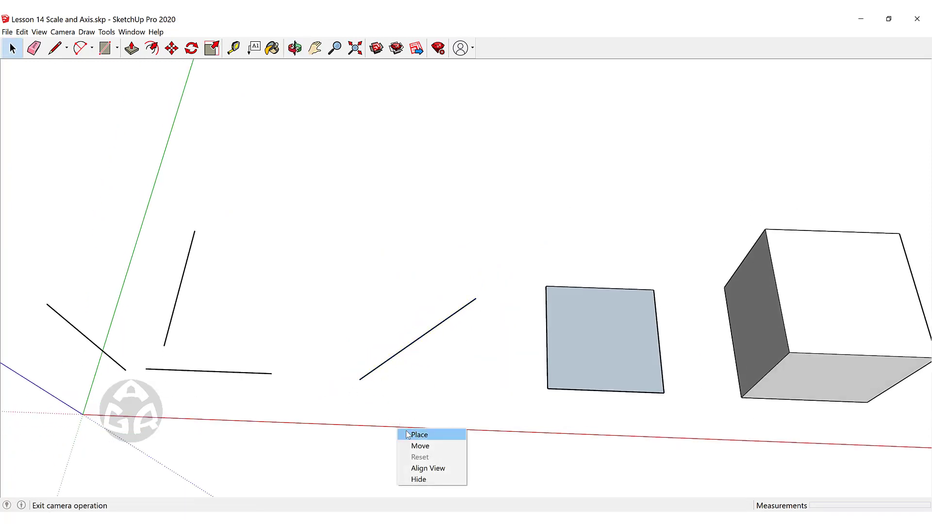
right_click(380, 429)
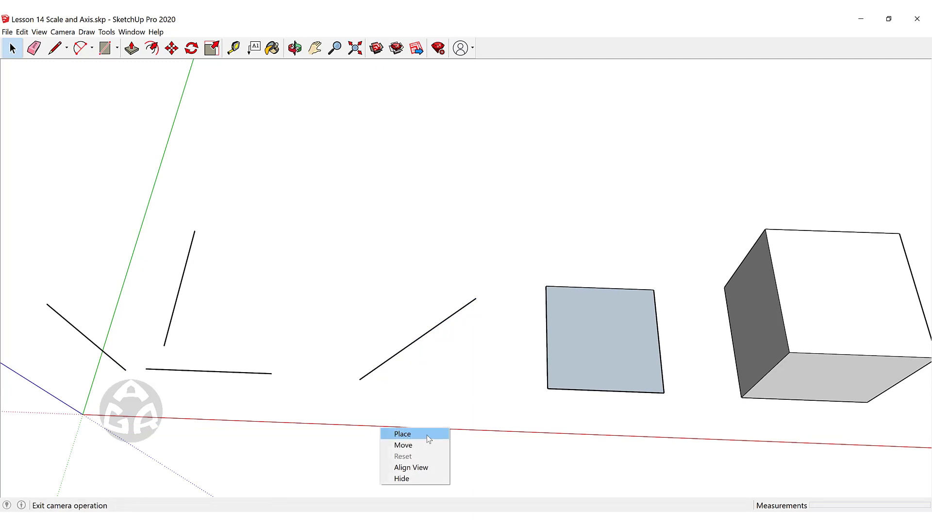
click(408, 435)
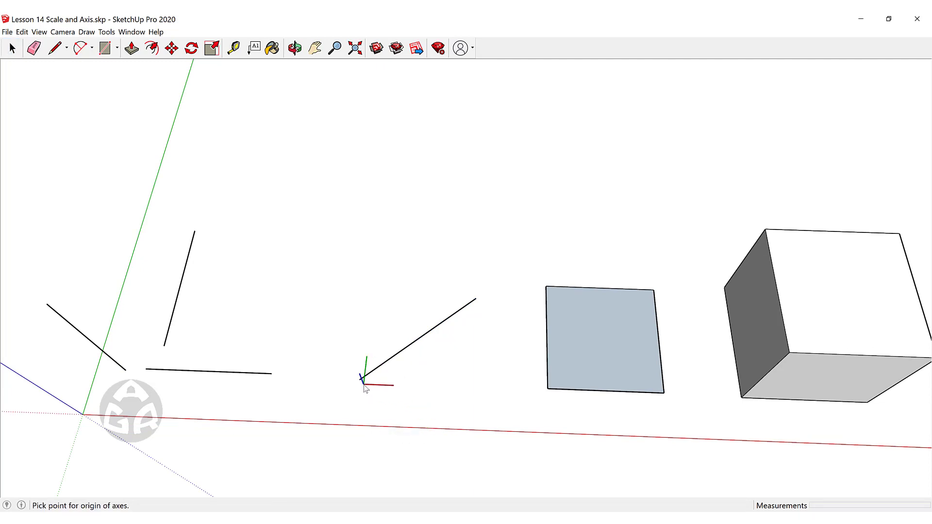
middle_drag(362, 384, 369, 297)
scroll(352, 399, up, 3)
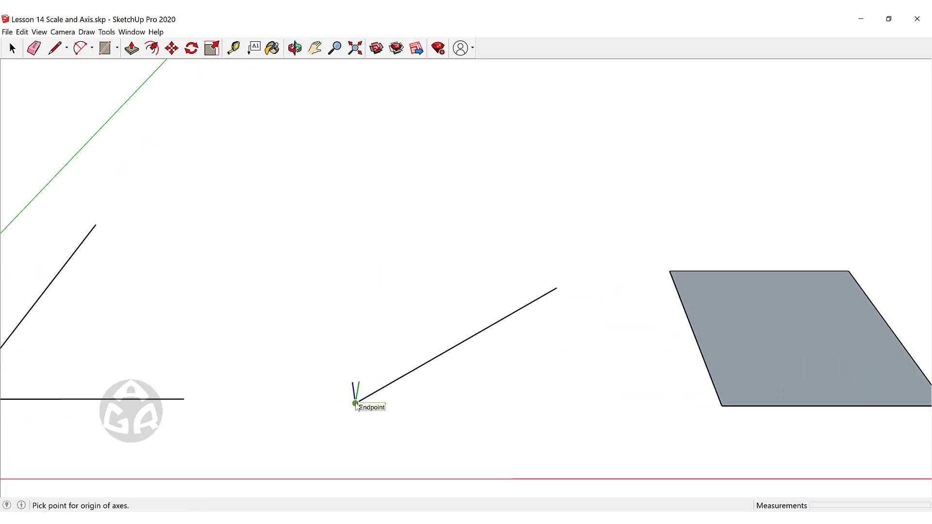
click(355, 404)
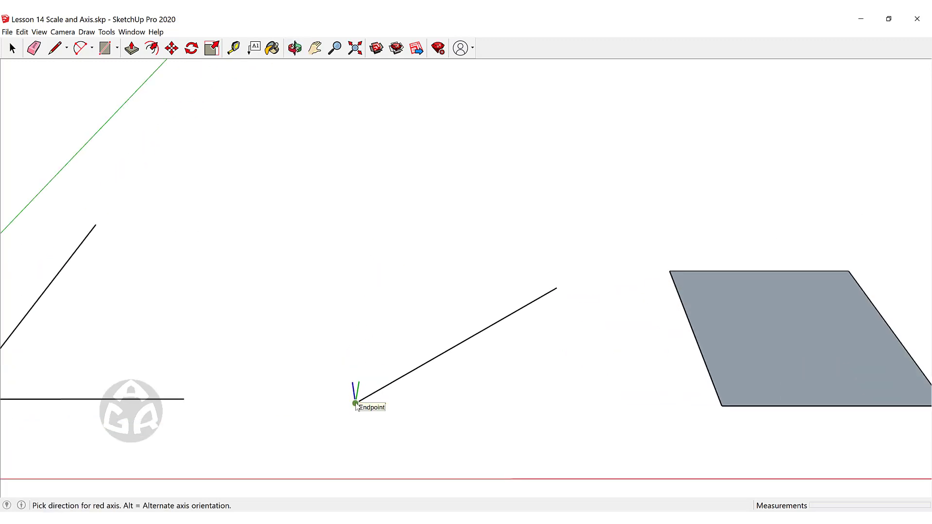
click(508, 316)
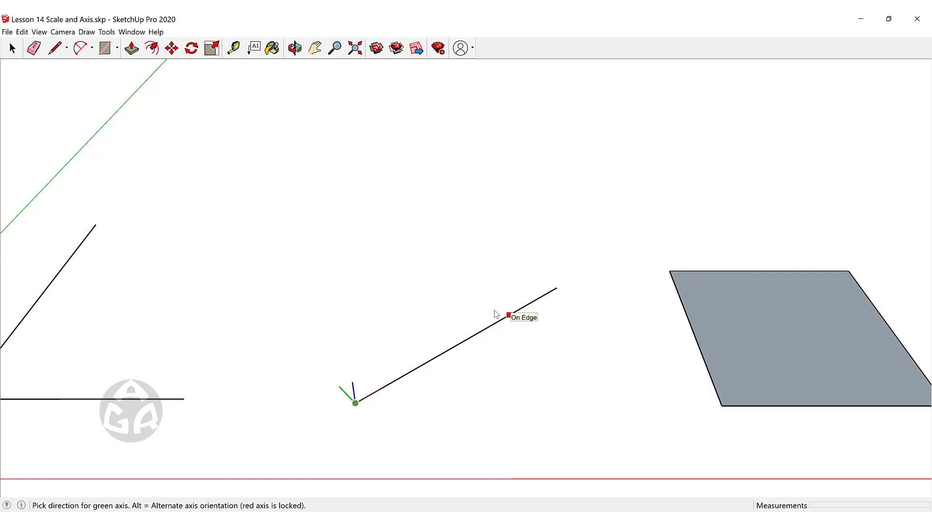
click(257, 316)
scroll(510, 303, down, 2)
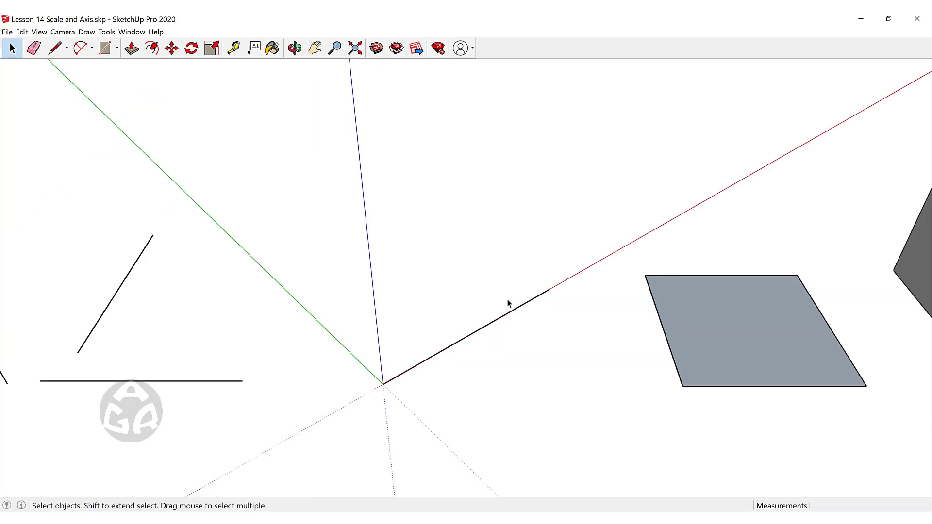
- Try the Scale tool on the line that lies along the realigned red axis
middle_drag(509, 303, 445, 297)
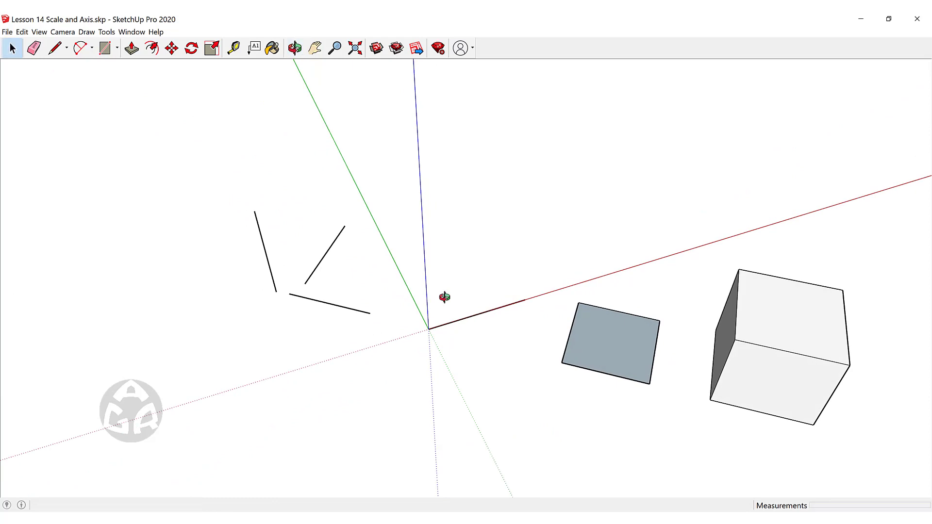
scroll(505, 287, up, 1)
scroll(463, 276, up, 1)
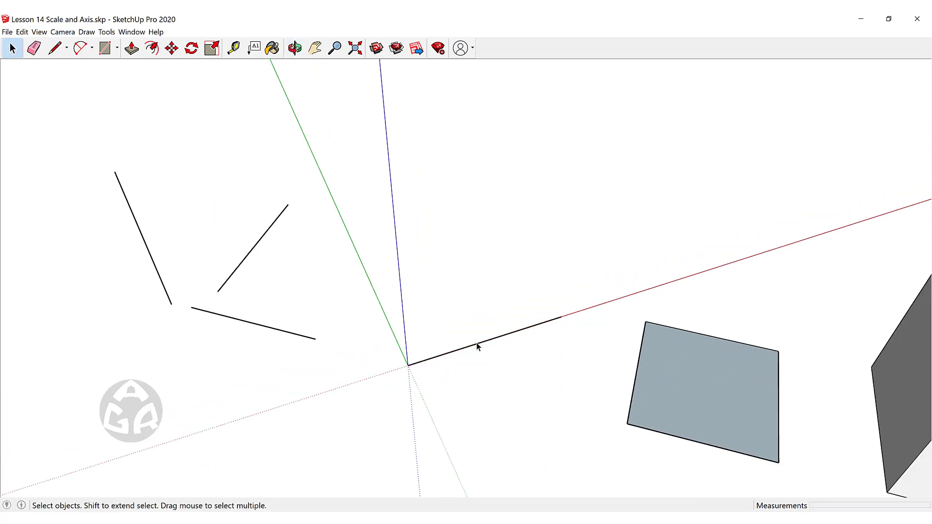
click(476, 346)
key(s)
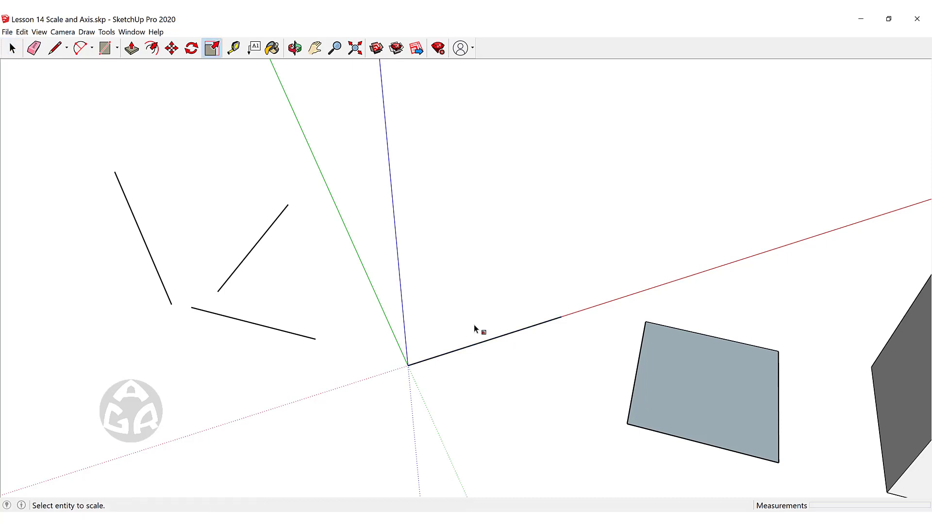
- Examine the Scale grips on two of the lines that run at an angle to the realigned axes
click(271, 334)
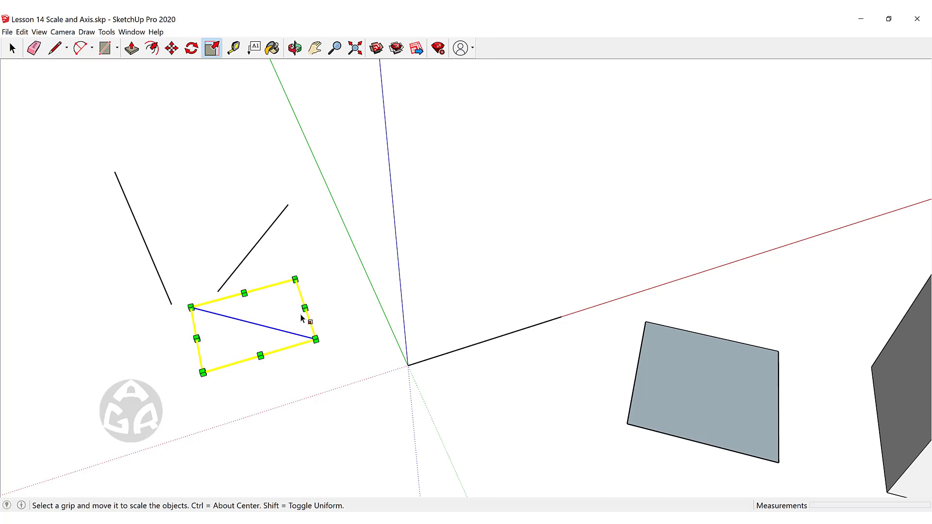
middle_drag(304, 316, 350, 291)
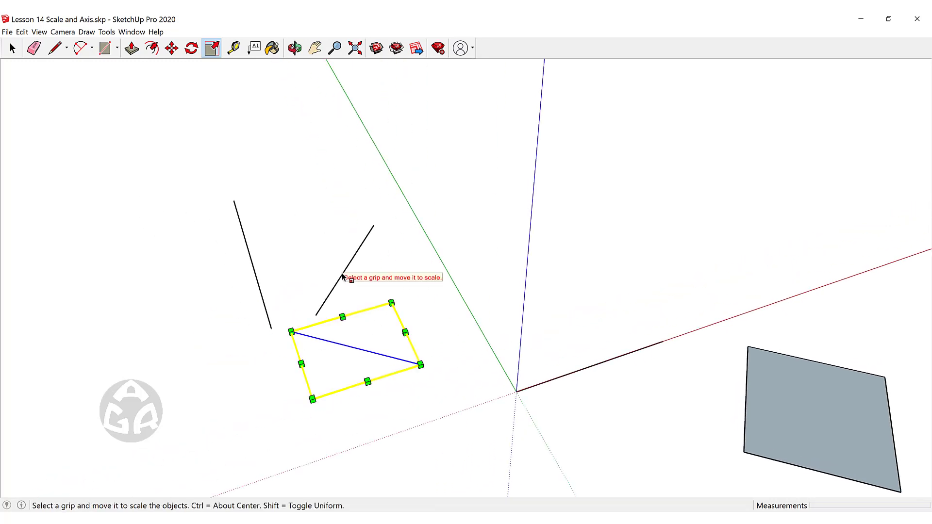
key(space)
click(342, 276)
key(s)
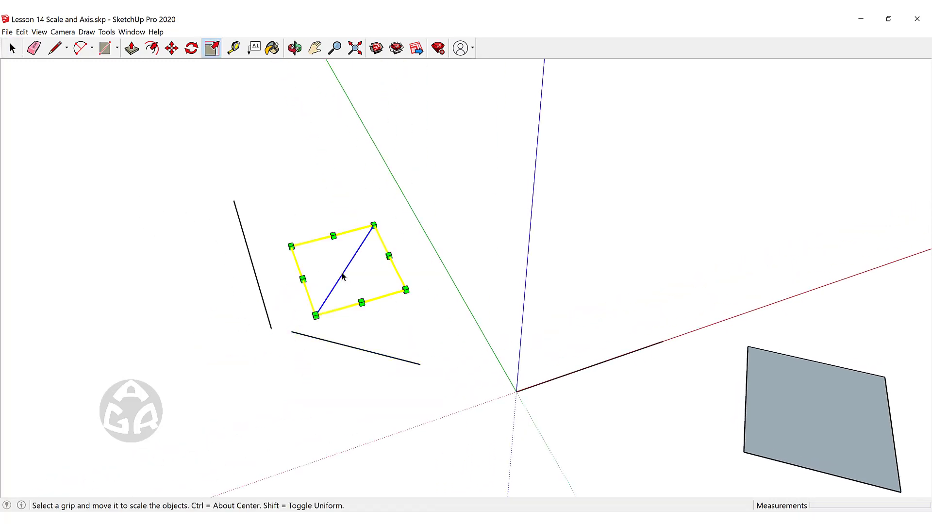
key(space)
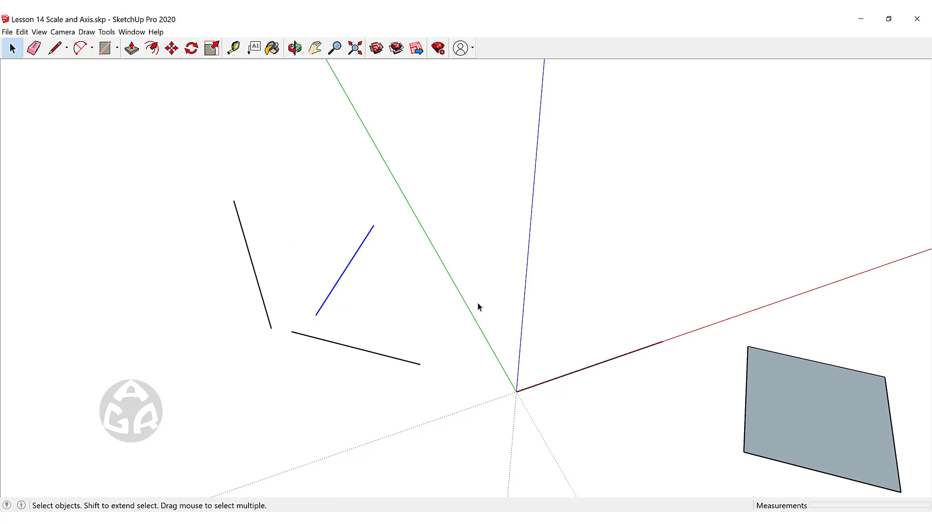
- Reset the drawing axes to their default position and orientation
mouse_move(477, 306)
middle_down()
mouse_move(446, 333)
mouse_move(476, 302)
middle_up()
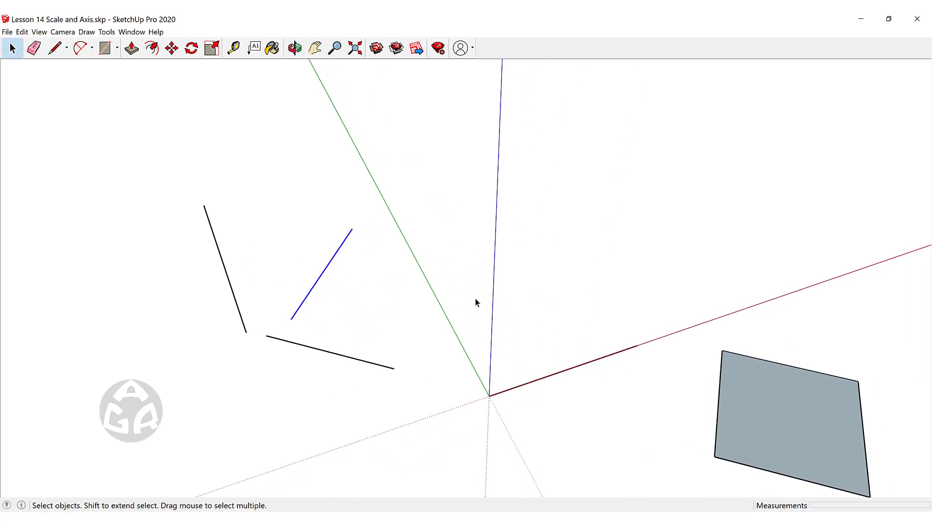
right_click(494, 275)
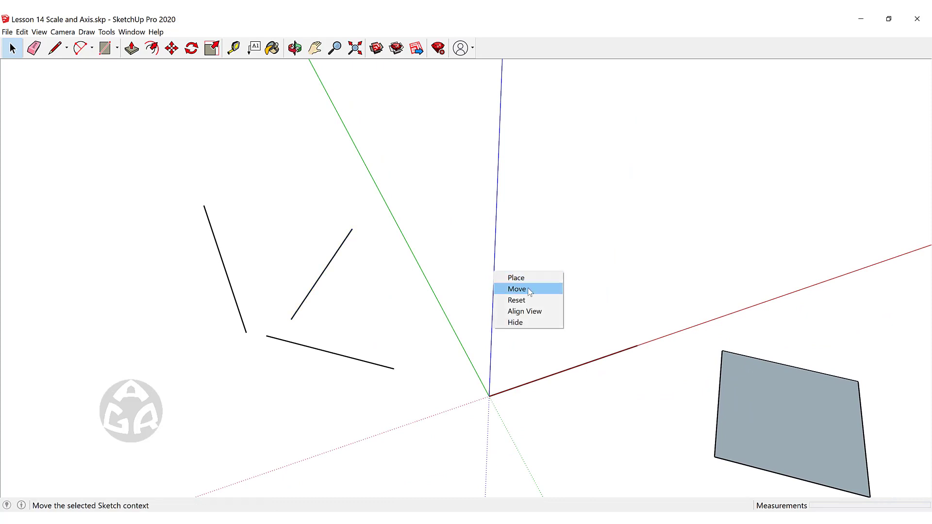
click(543, 297)
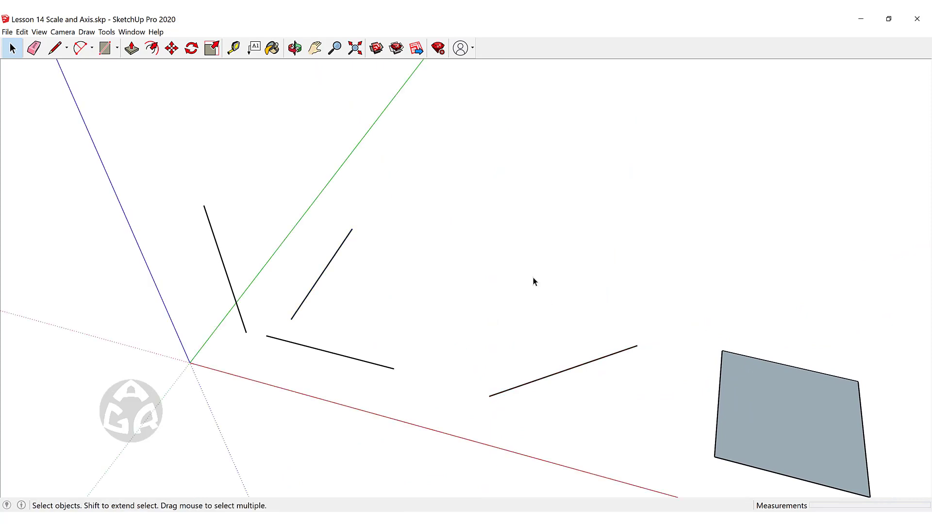
- Select the square face beside the box and display its Scale grips
middle_drag(532, 279, 431, 327)
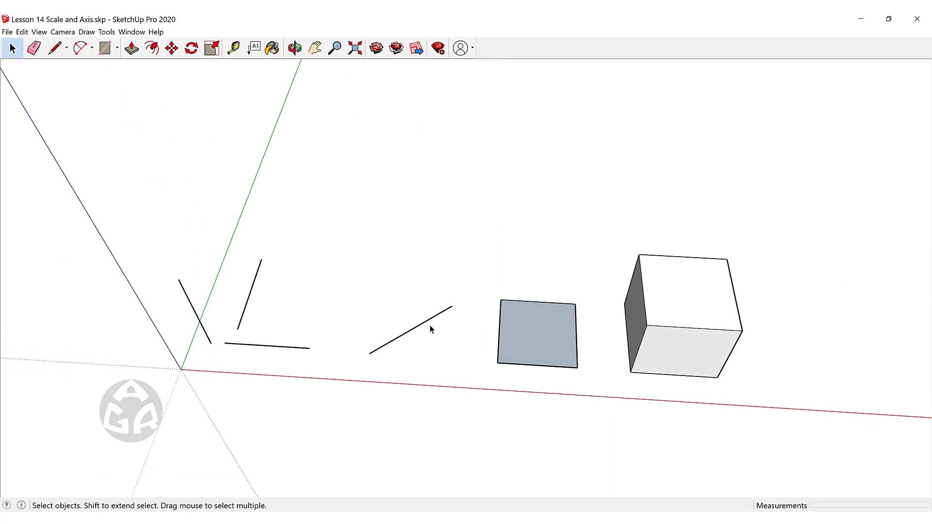
scroll(443, 329, up, 1)
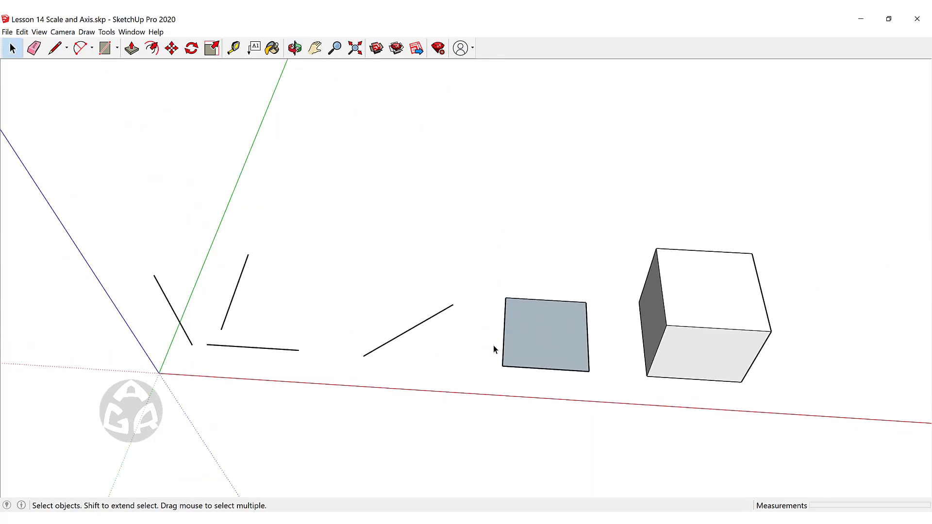
middle_drag(493, 347, 397, 325)
scroll(439, 322, up, 3)
click(442, 324)
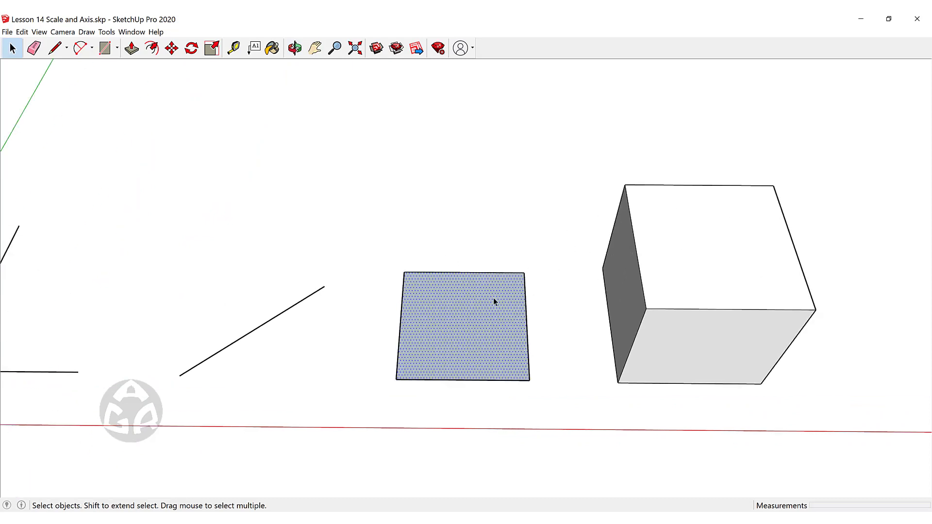
key(s)
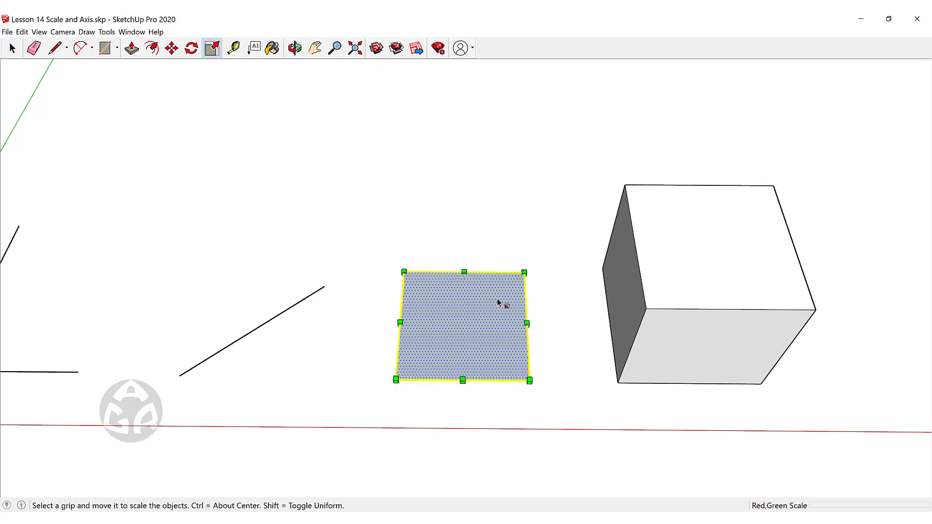
scroll(488, 304, up, 3)
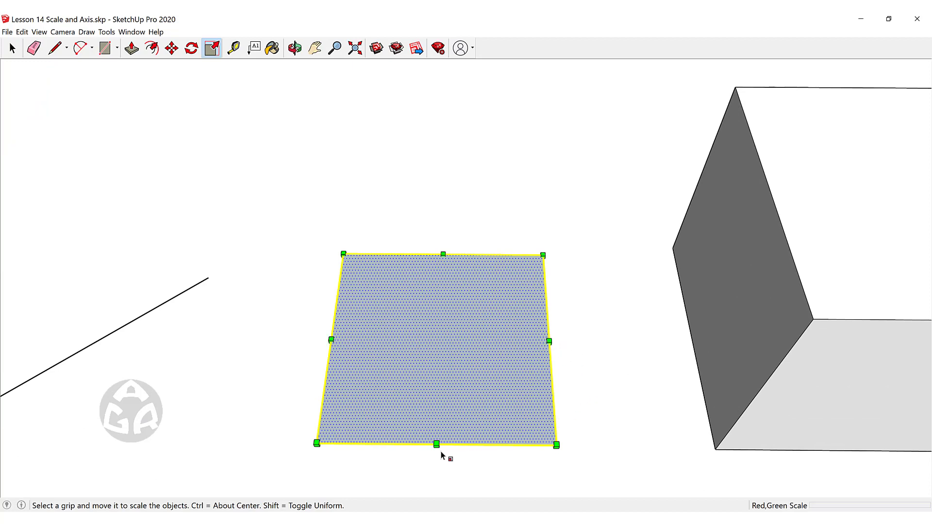
- Stretch the square face along the red axis to a scale of about 1.38 and undo it
click(549, 342)
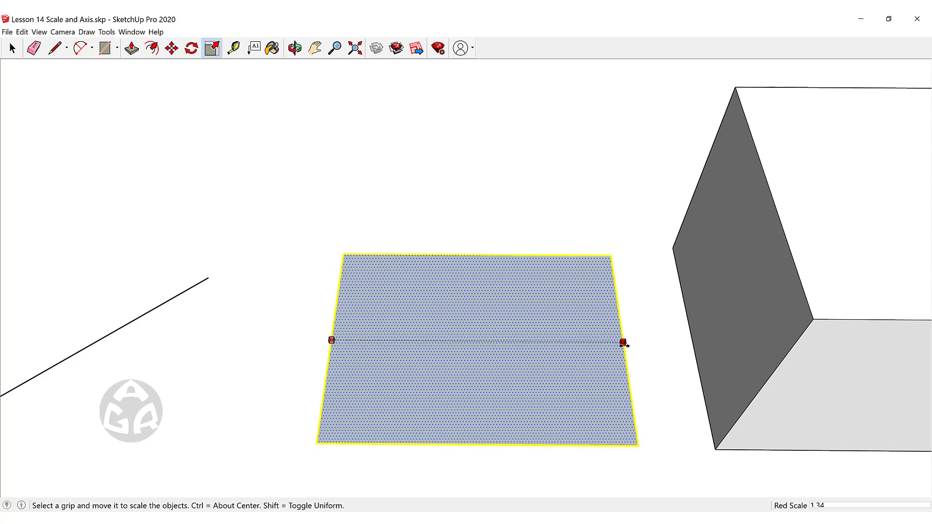
scroll(480, 334, down, 3)
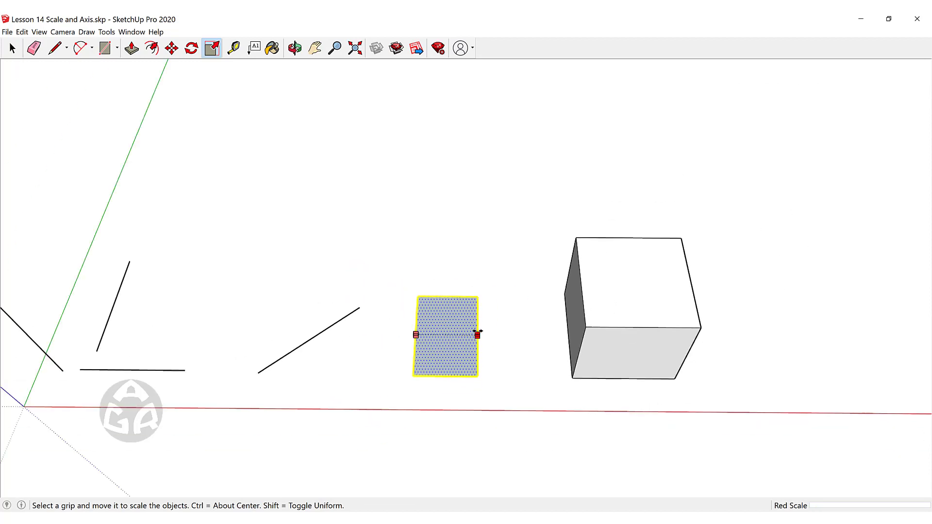
click(543, 335)
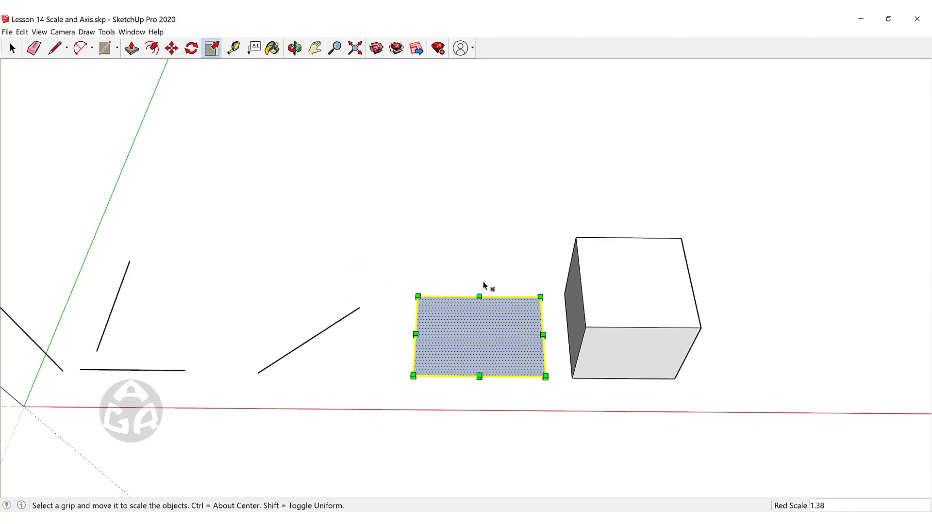
scroll(483, 284, up, 3)
scroll(501, 270, down, 2)
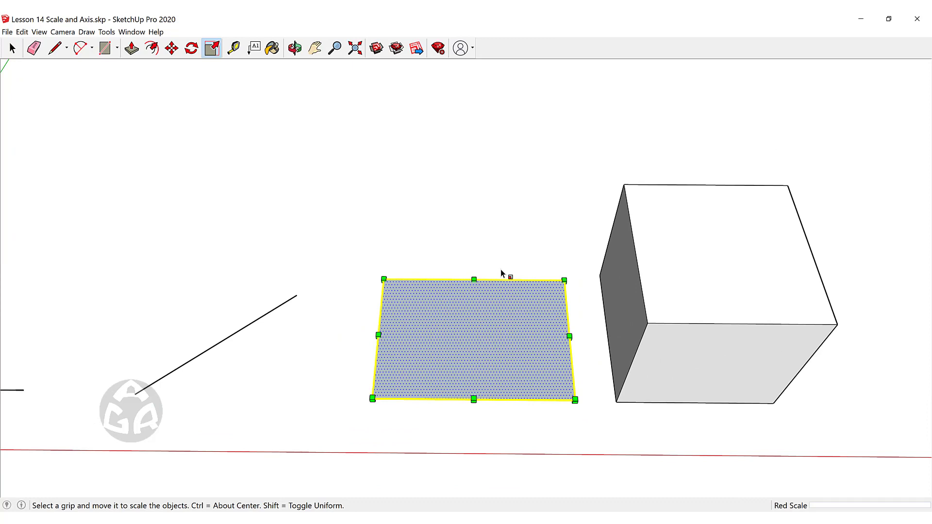
key(ctrl+z)
- Try uniform scaling of the square face from the mid-edge grip facing the box
scroll(454, 354, up, 3)
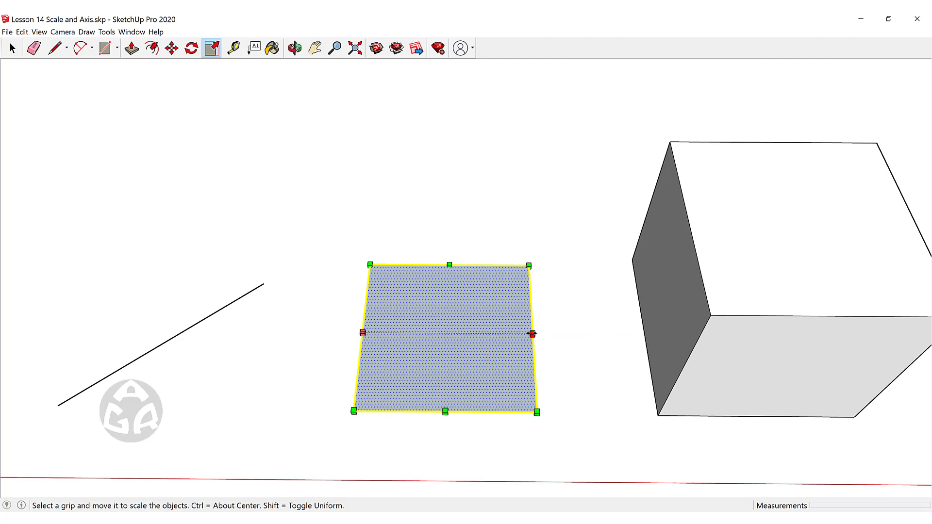
click(532, 334)
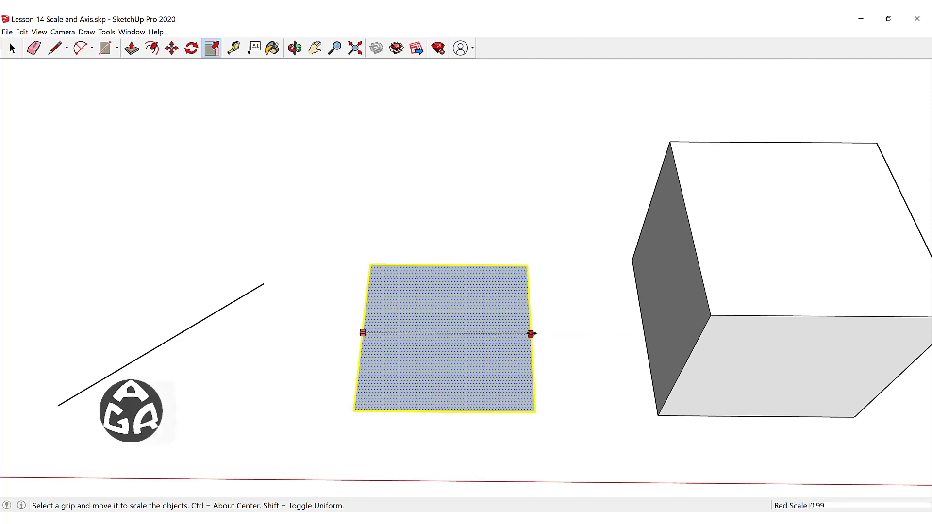
key(shift)
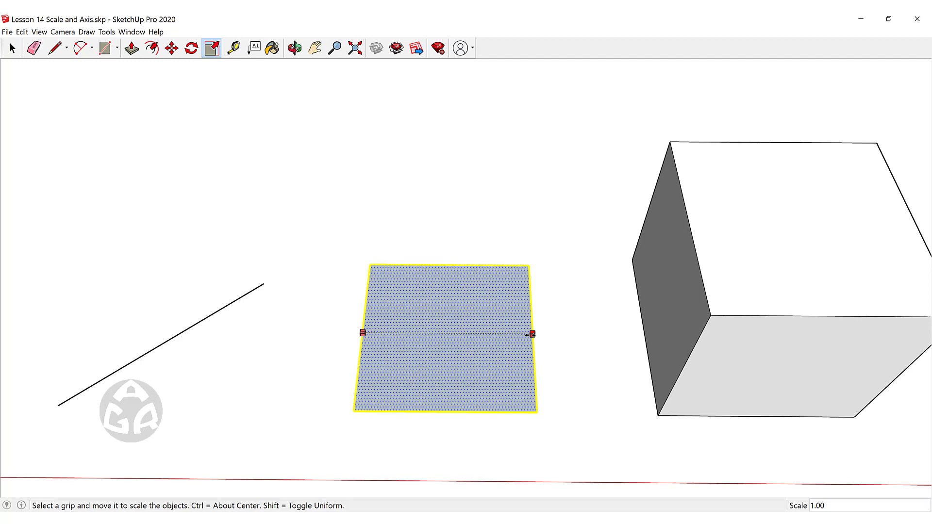
click(533, 334)
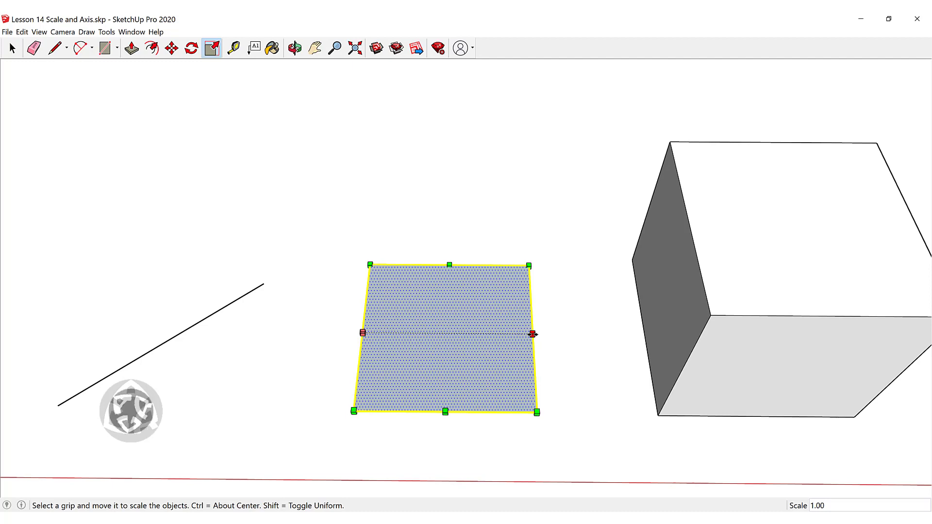
- Scale the square face to 0.50 along the red axis about its center and undo it
key(ctrl)
ctrl+drag(532, 334, 486, 344)
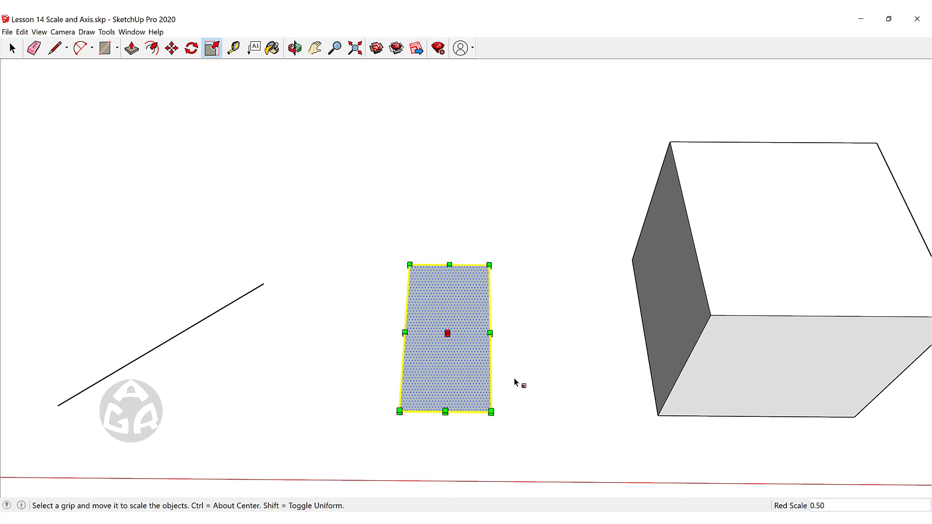
key(ctrl+z)
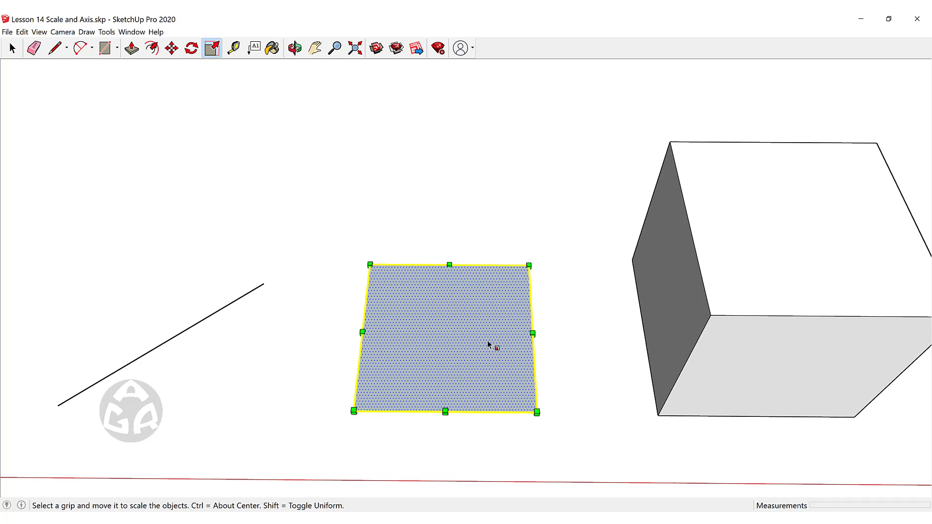
- Scale the square face uniformly to 0.50 about its center from the mid-edge grip and undo it
key(ctrl+shift)
click(532, 334)
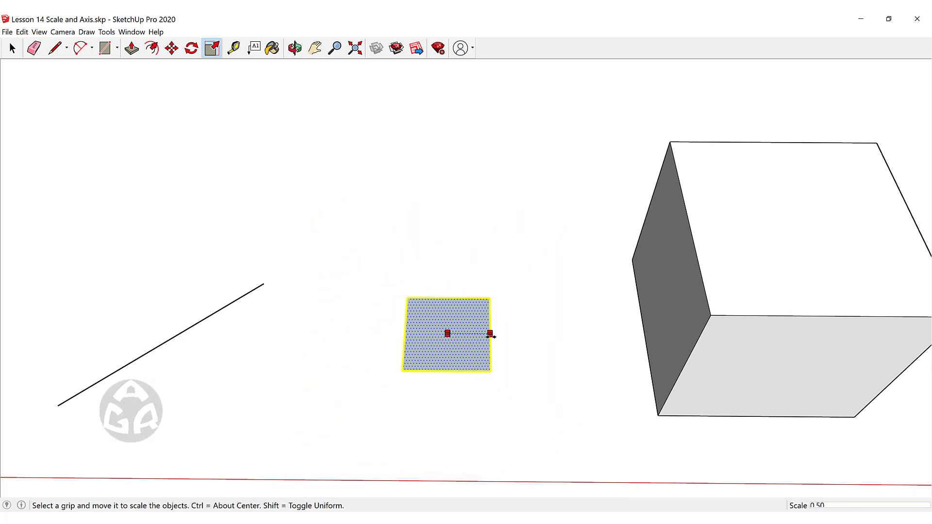
click(490, 334)
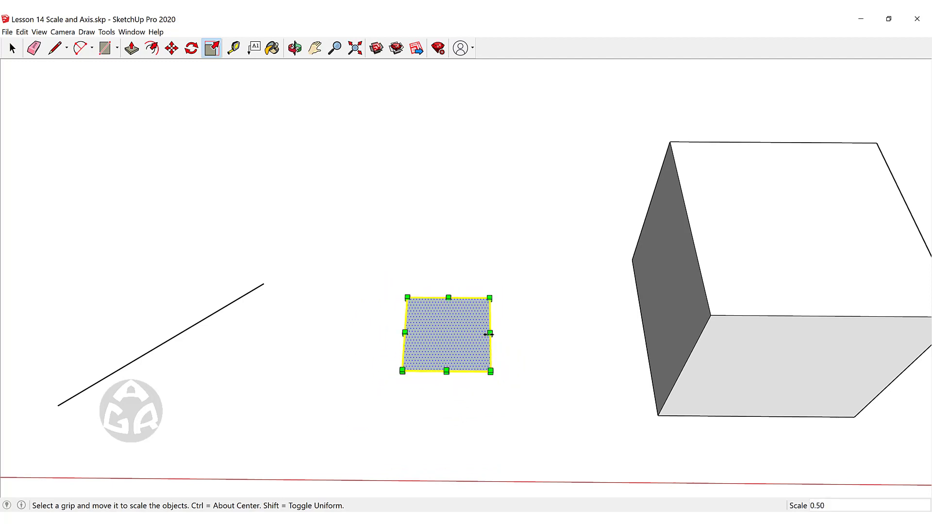
key(ctrl+z)
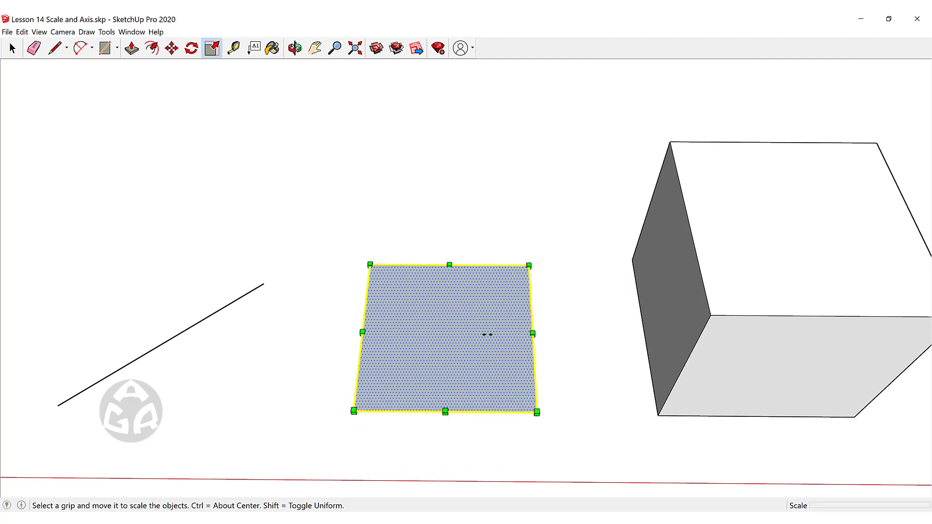
- Scale the square face uniformly to 1.50 about its center from the far corner grip and undo it
click(529, 266)
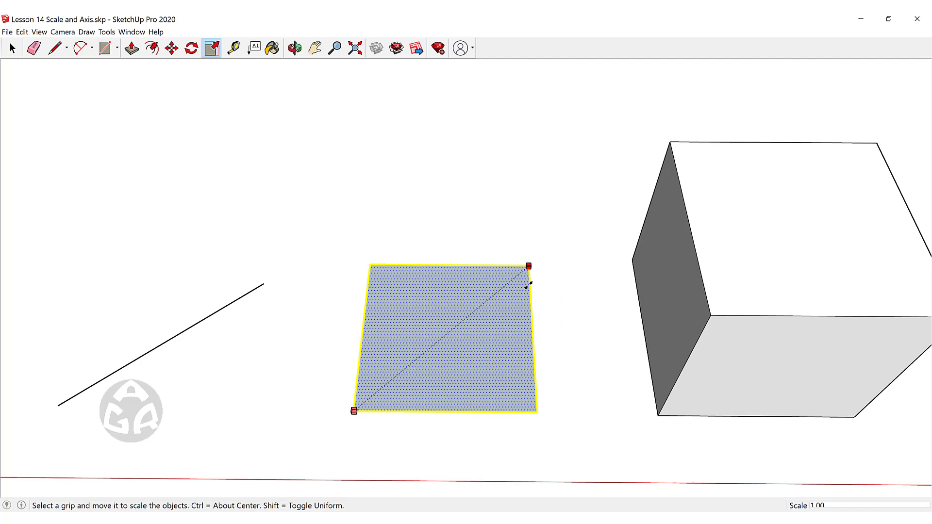
key(ctrl)
click(588, 264)
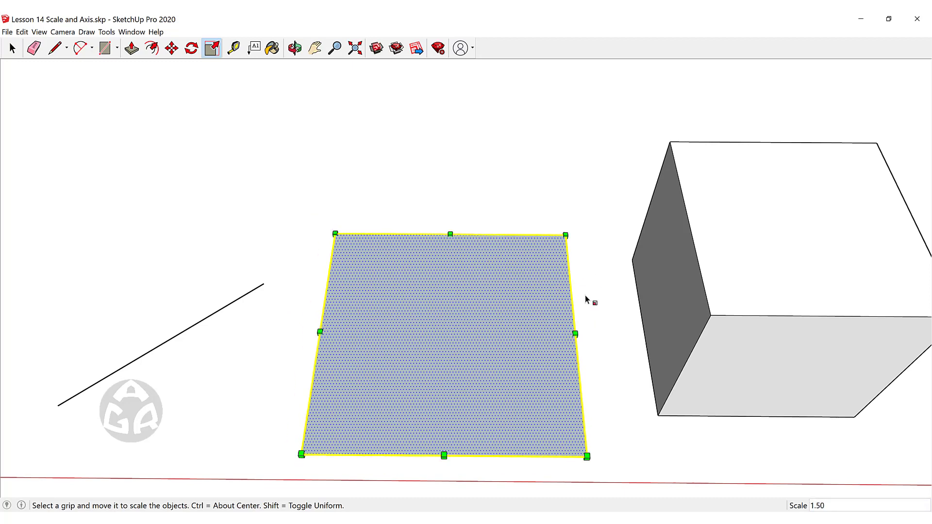
key(ctrl+z)
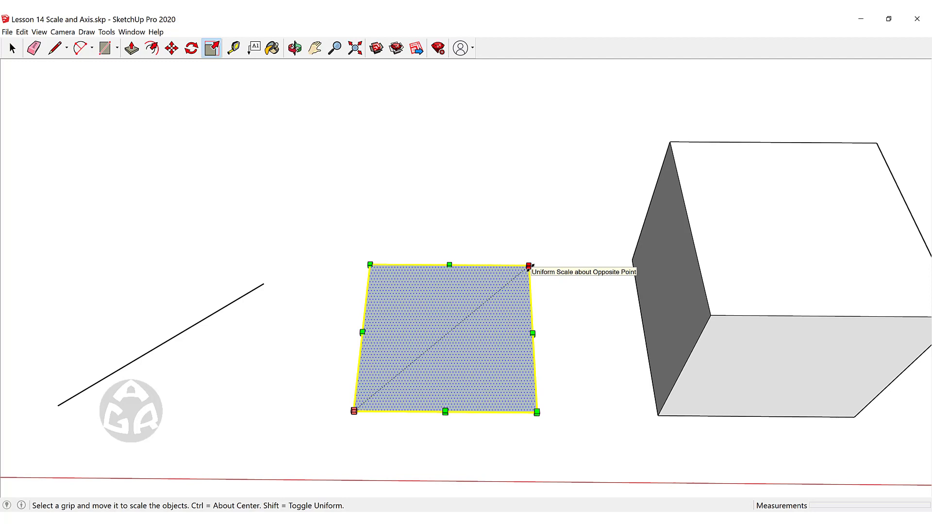
- Try non-uniform scaling of the square face from its far corner grip and undo the changes
shift+drag(529, 265, 565, 334)
key(ctrl+z)
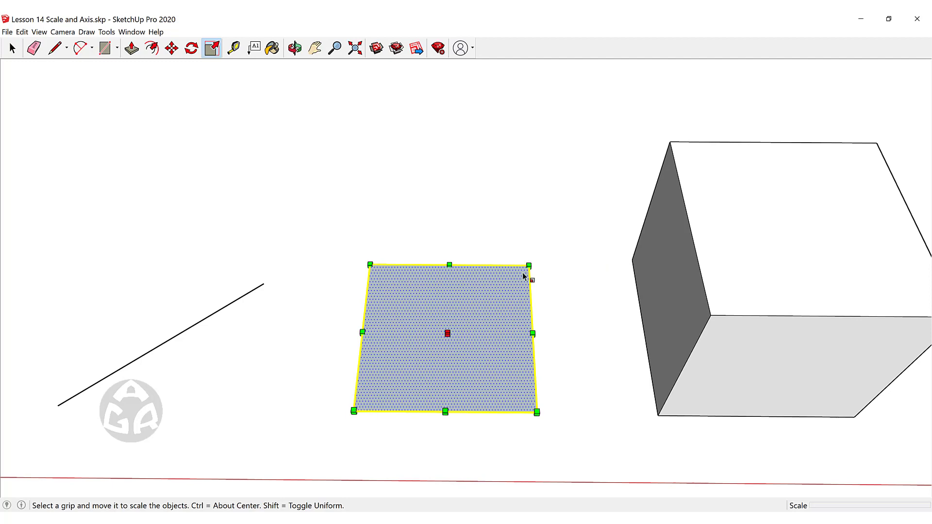
mouse_move(529, 266)
mouse_down()
mouse_move(579, 289)
mouse_move(592, 212)
mouse_move(493, 192)
mouse_move(483, 265)
mouse_move(545, 266)
mouse_up()
key(ctrl+z)
- Try uniform scaling of the square face from its far corner grip through 1.22 and 1.50, cancel it and clear the selection
key(space)
click(550, 280)
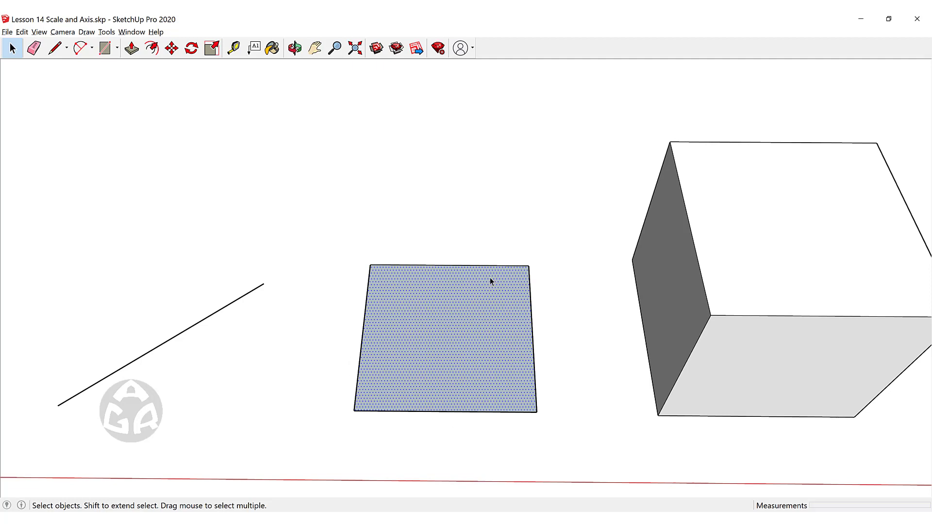
key(s)
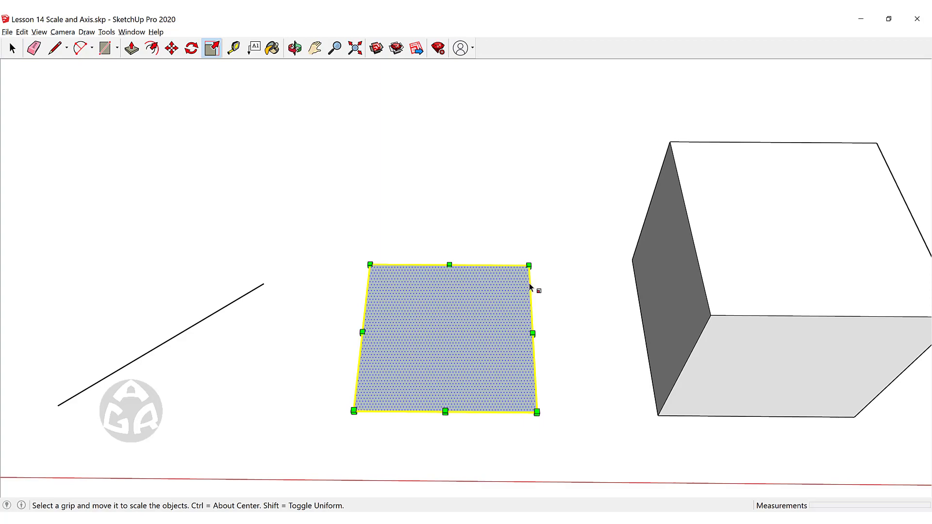
drag(528, 267, 572, 240)
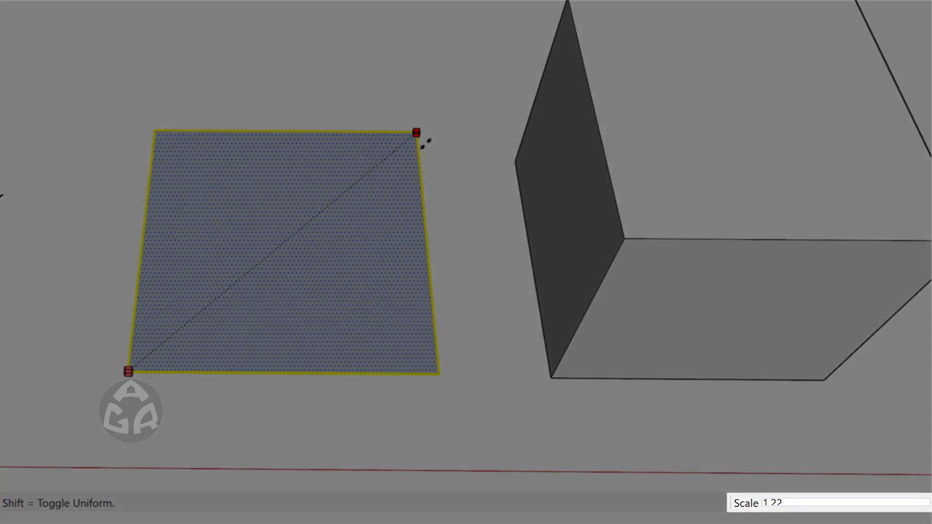
drag(426, 143, 484, 108)
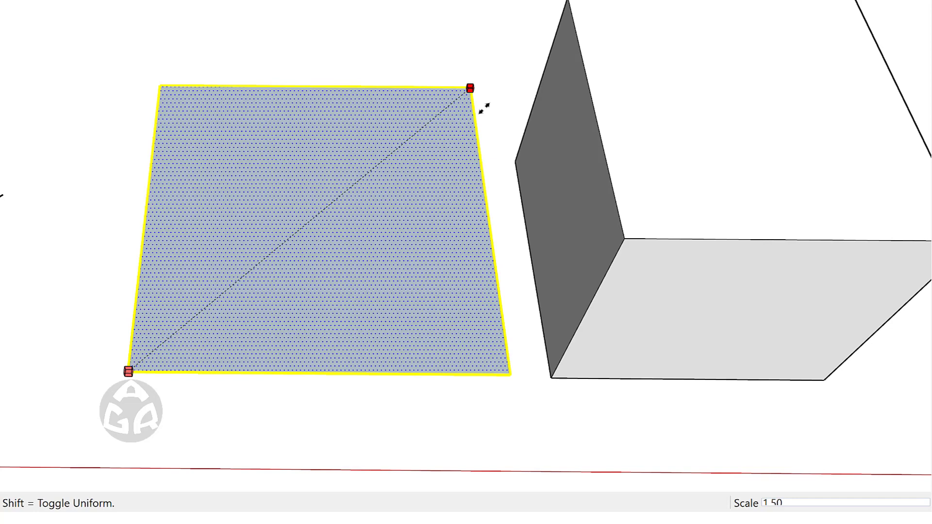
drag(484, 107, 273, 270)
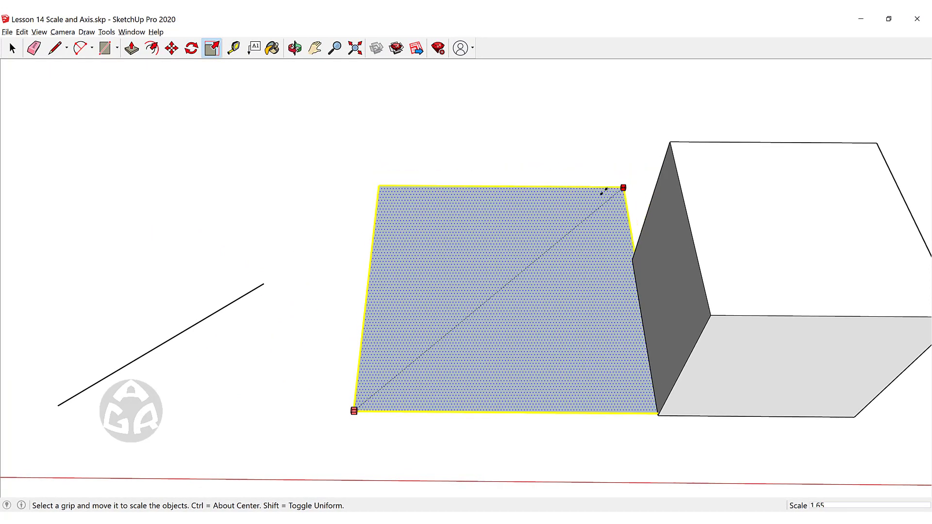
scroll(408, 343, down, 5)
key(space)
click(529, 246)
scroll(418, 324, up, 5)
shift+middle_drag(418, 324, 519, 313)
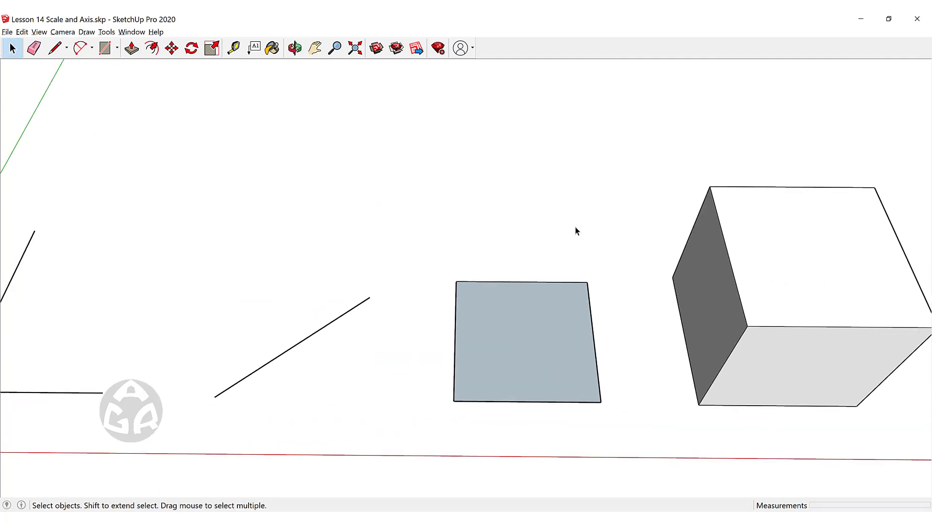
- Scale the square face non-uniformly by 1.5,3 from the far corner grip nearest the cube and undo it
click(566, 325)
scroll(599, 337, up, 2)
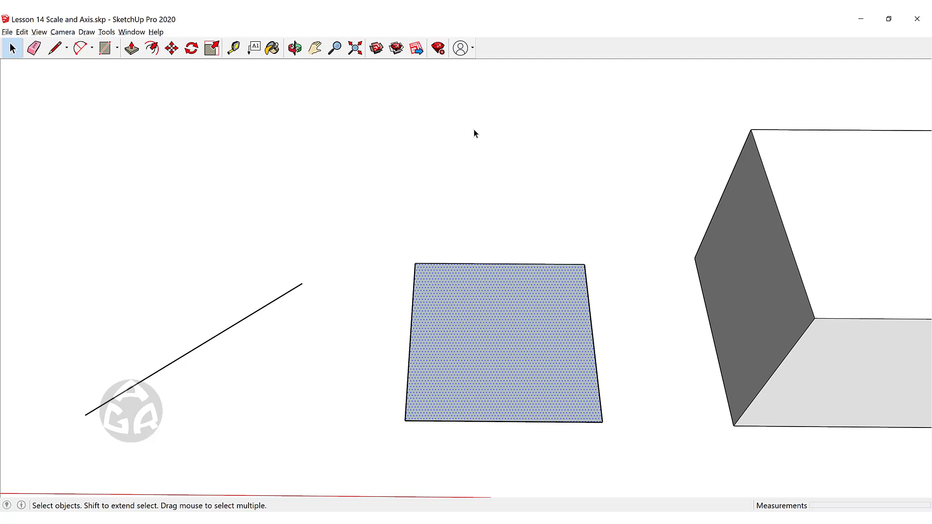
key(s)
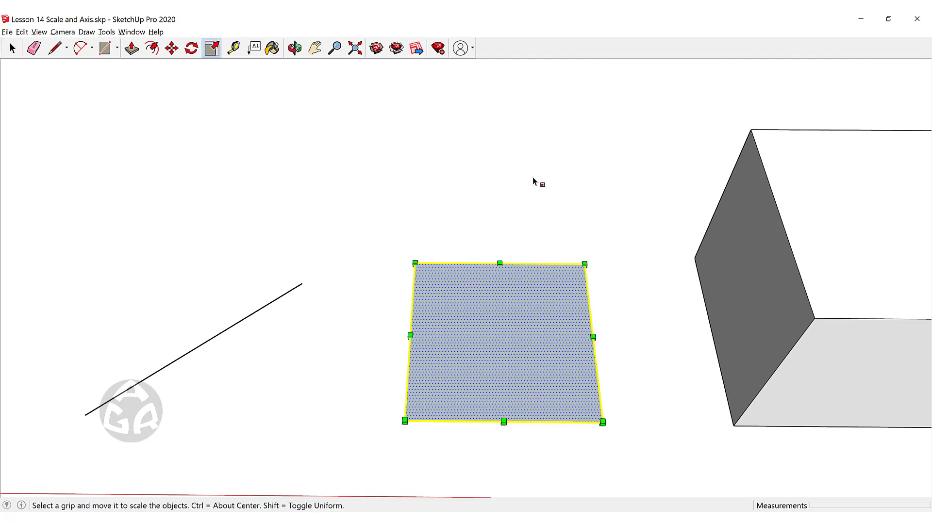
click(585, 263)
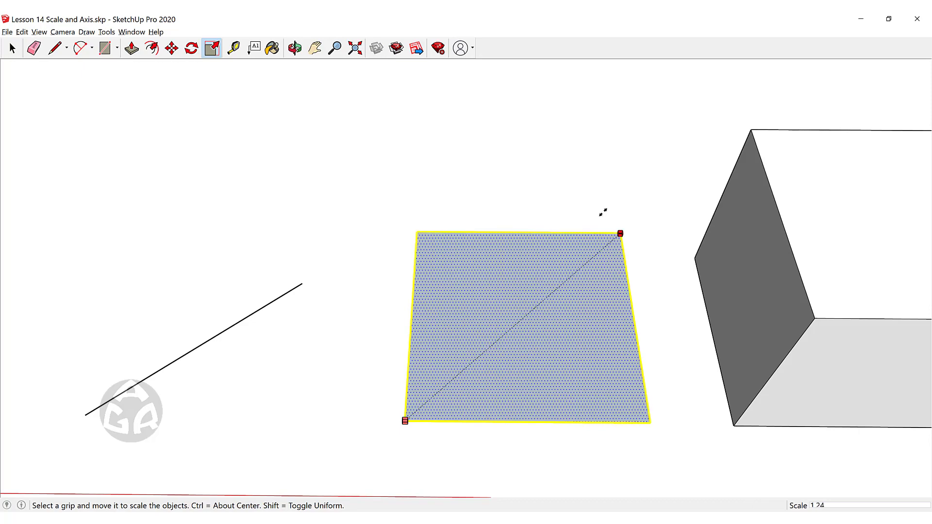
text(1.5,3)
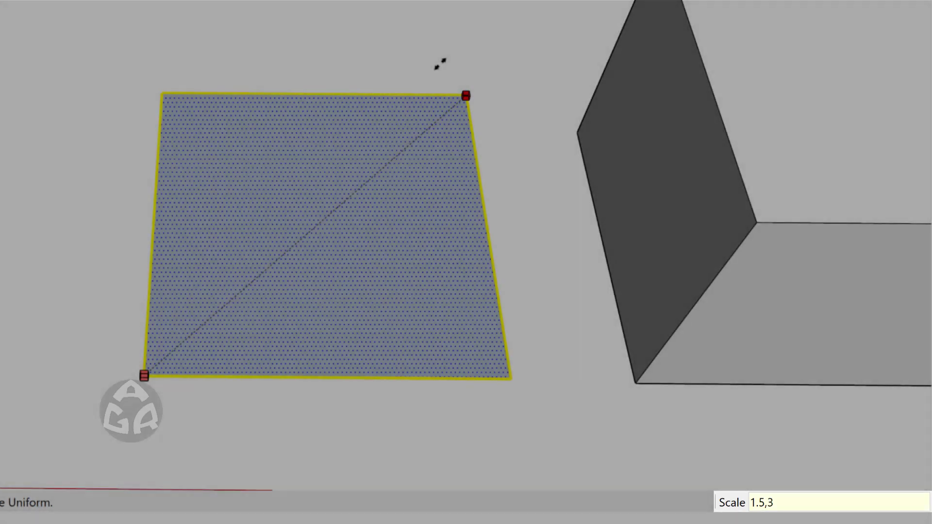
key(Return)
key(space)
scroll(544, 260, down, 5)
middle_drag(534, 267, 445, 363)
scroll(445, 362, up, 3)
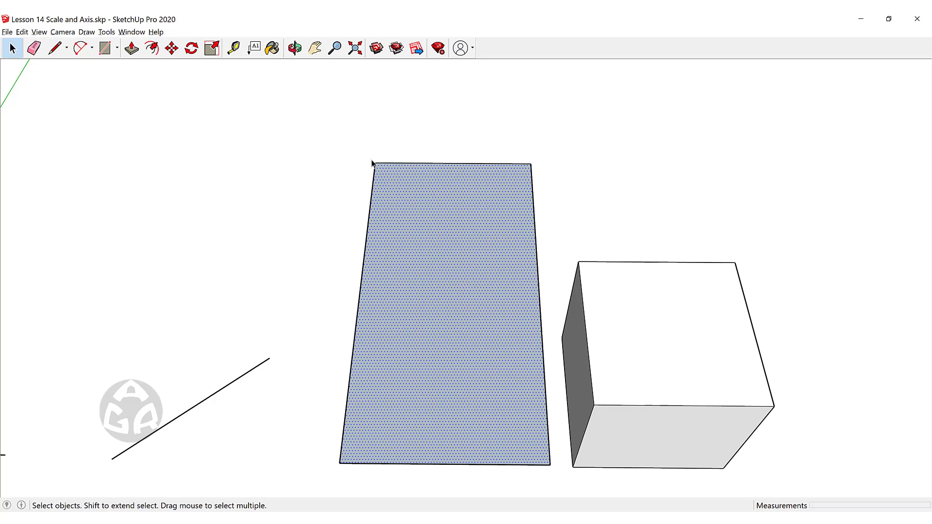
scroll(403, 237, down, 3)
middle_drag(435, 327, 554, 272)
scroll(556, 279, up, 1)
- Scale the square face by 1.5,3 from the red-axis mid-edge grip facing the cube and undo it
key(s)
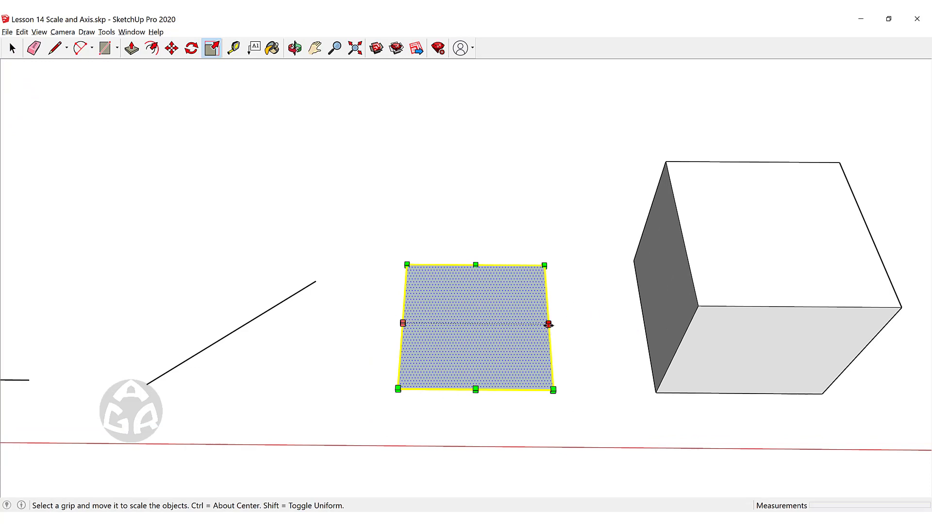
drag(549, 325, 569, 324)
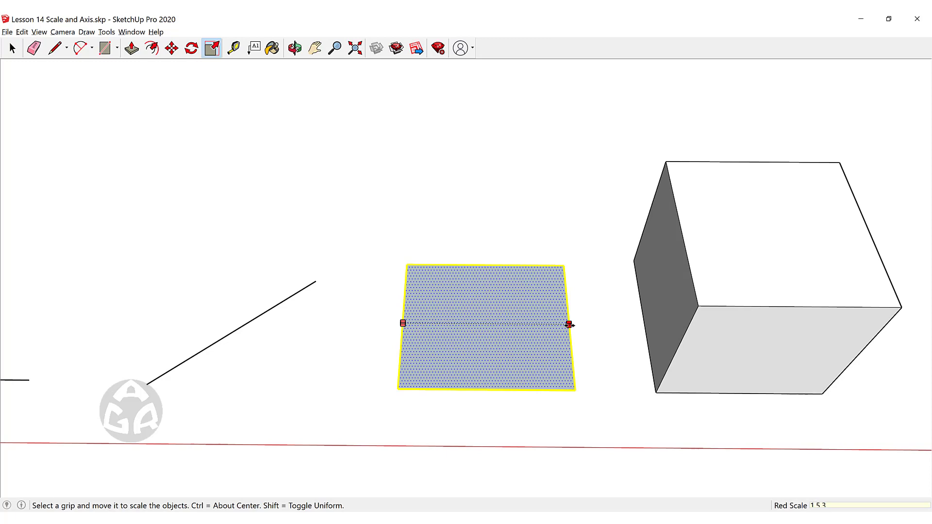
key(Return)
key(space)
scroll(538, 262, down, 3)
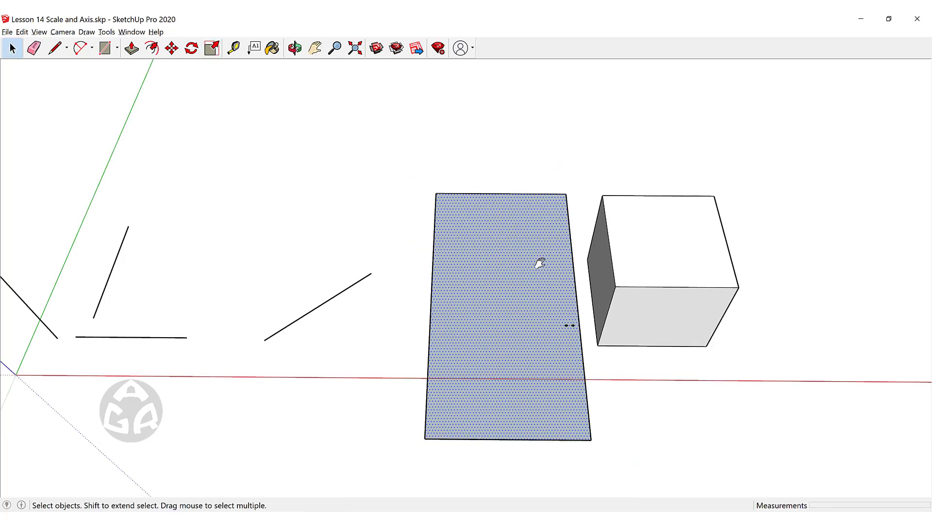
scroll(414, 269, up, 5)
scroll(445, 219, down, 3)
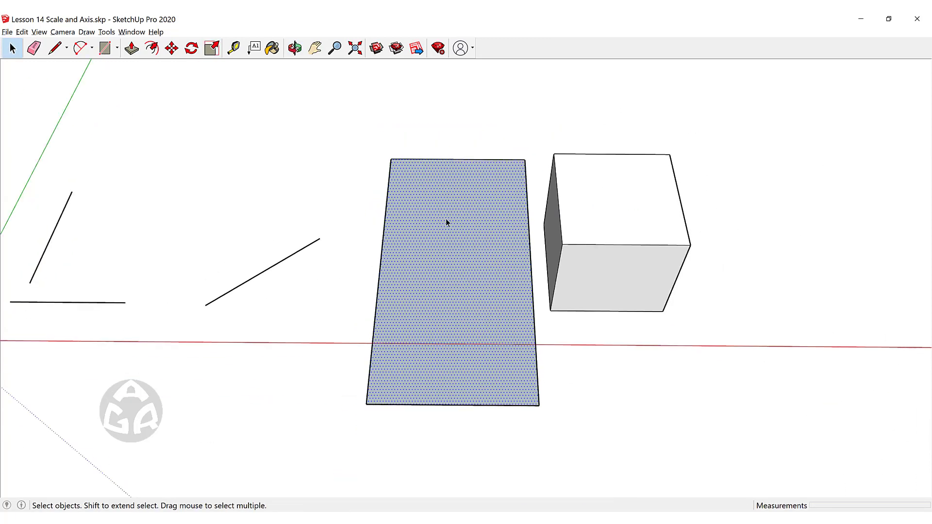
middle_drag(446, 219, 439, 245)
key(ctrl+z)
- Scale the square face by 1.5,3 from the green-axis grip on its far edge and undo it
scroll(454, 243, up, 2)
key(s)
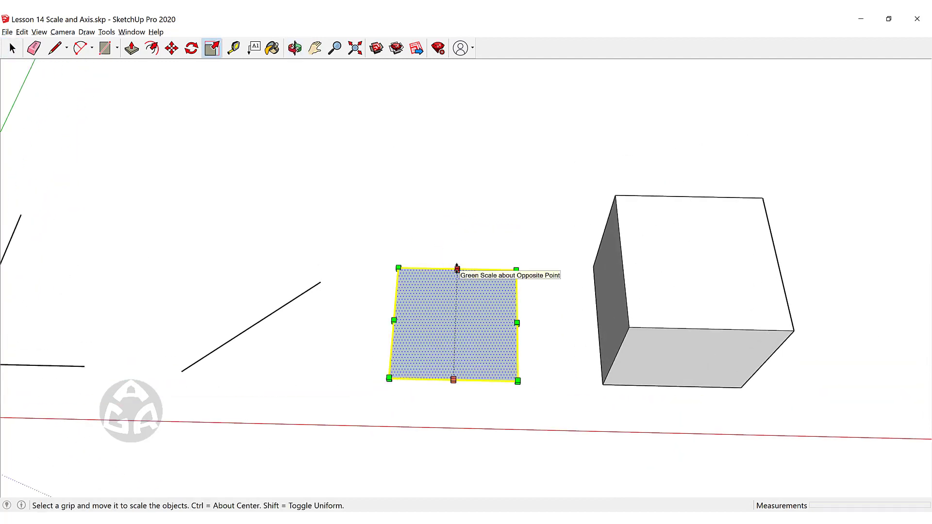
click(457, 268)
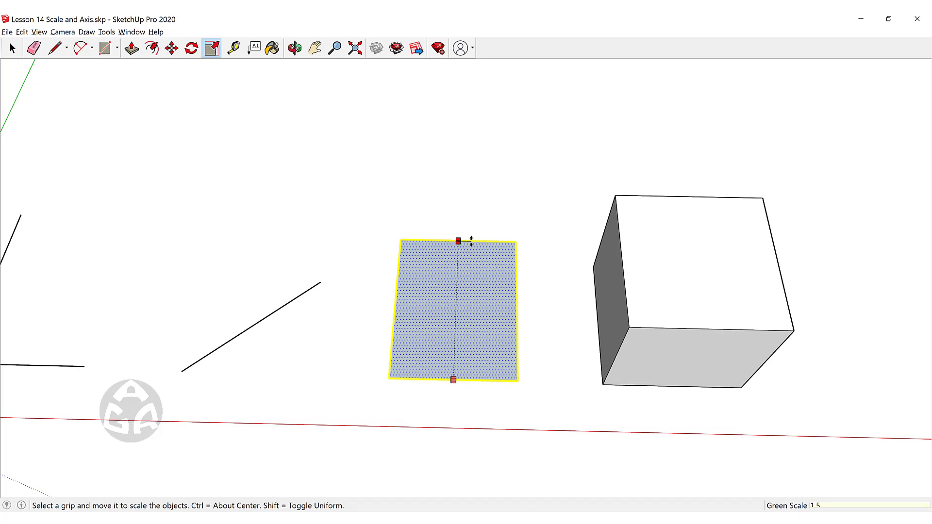
text(1.5,3)
key(Return)
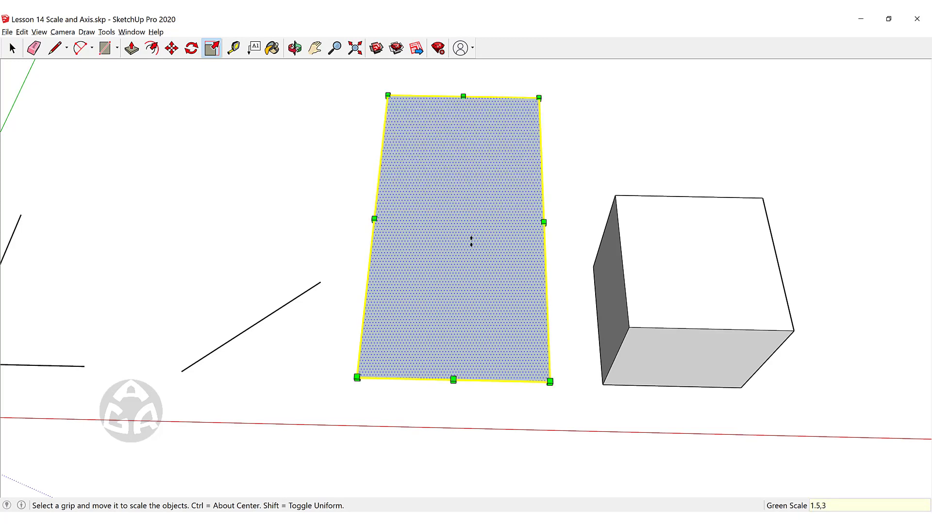
key(space)
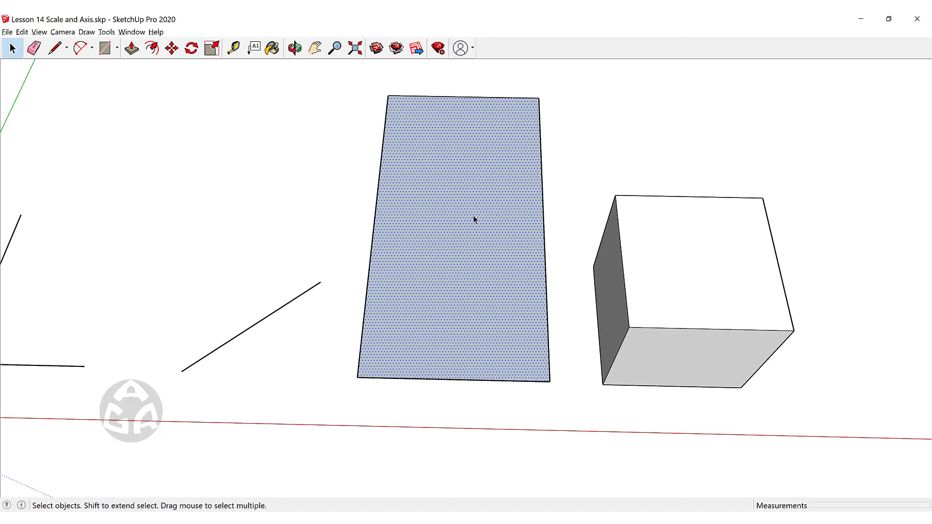
key(ctrl+z)
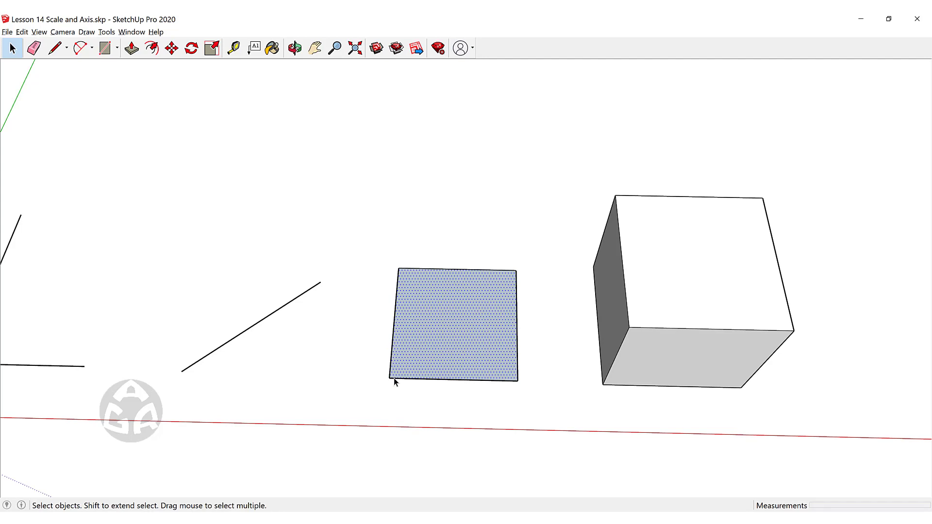
- Scale the square face by 1.5,3 from the far corner grip nearest the diagonal line and undo it
key(s)
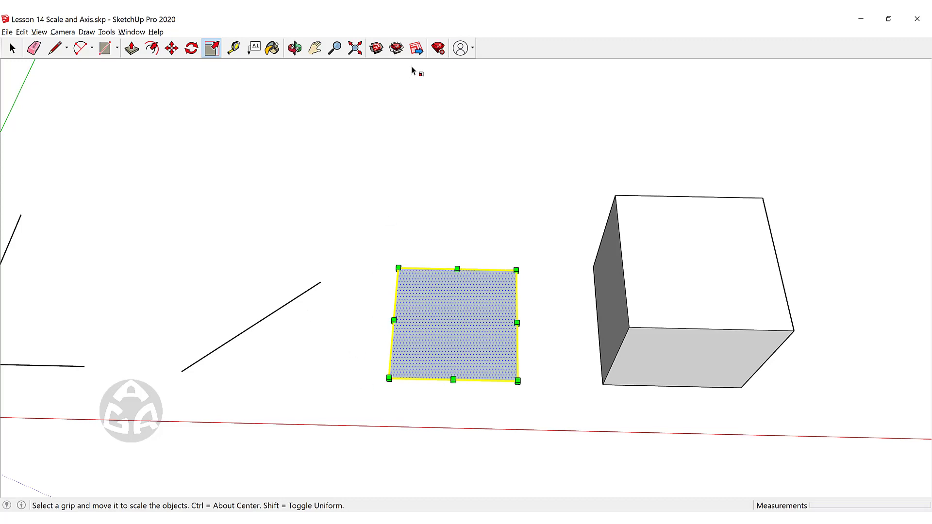
click(398, 268)
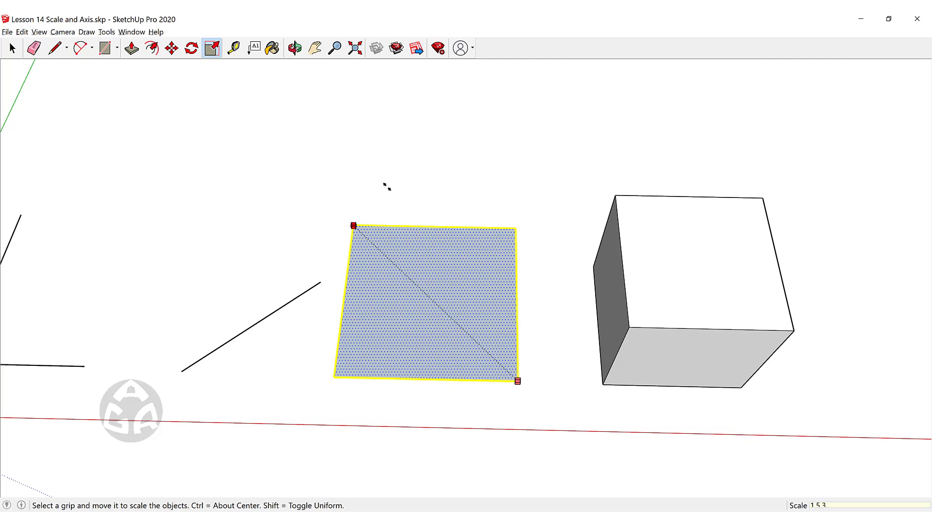
key(Return)
key(space)
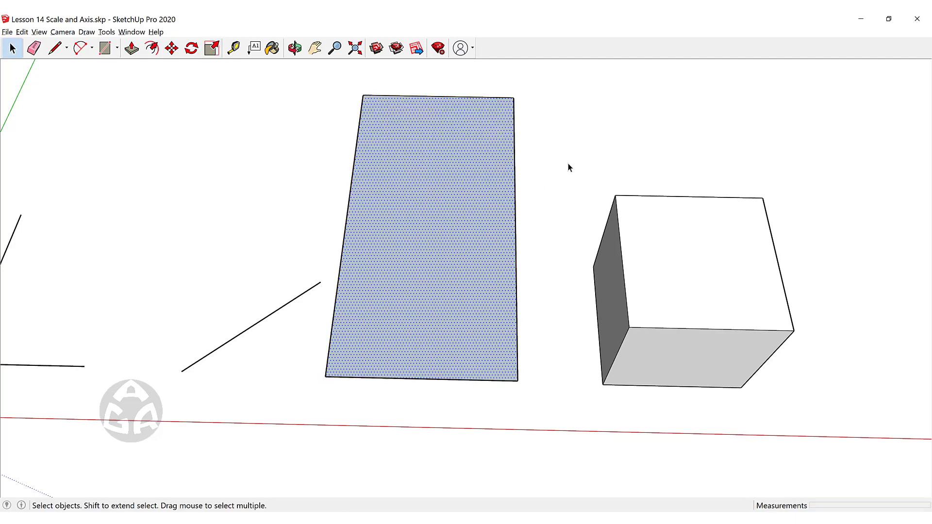
click(572, 161)
key(ctrl+z)
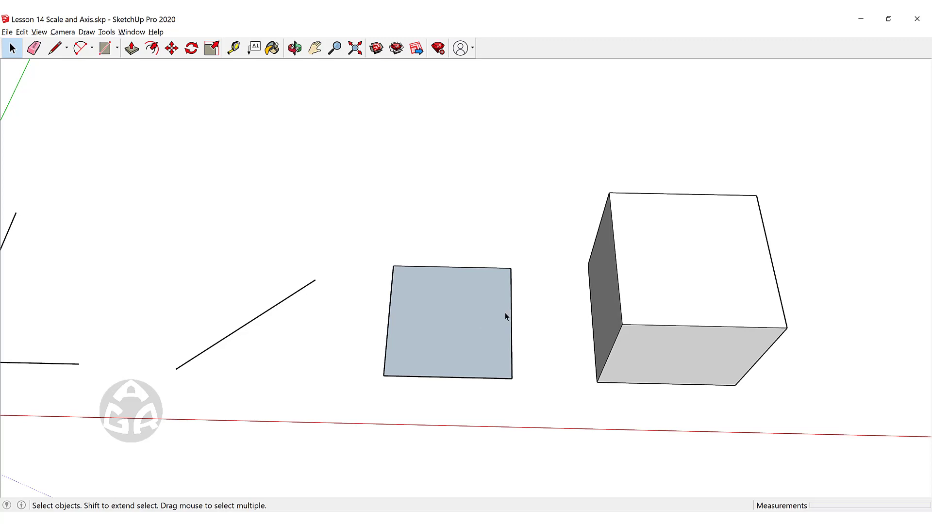
- Select the entire cube for scaling and inspect its grips from several sides
middle_drag(531, 322, 559, 252)
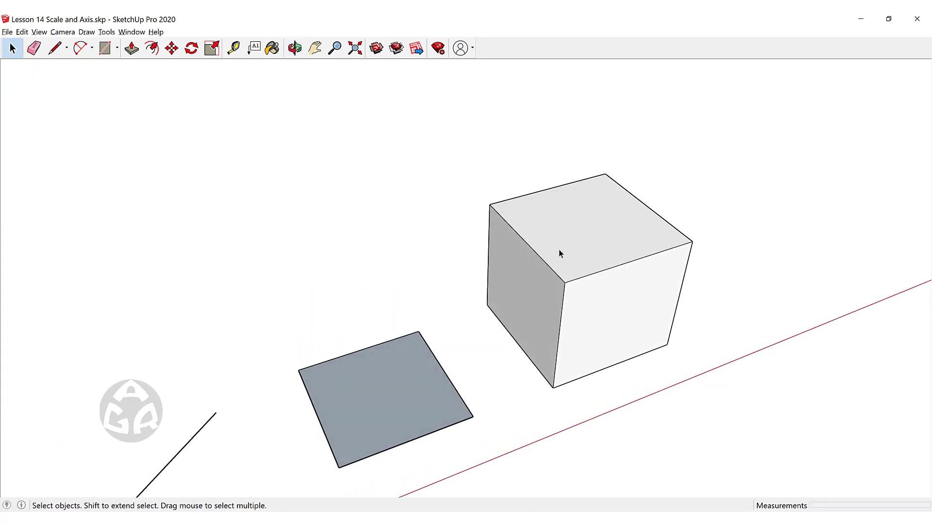
triple_click(613, 236)
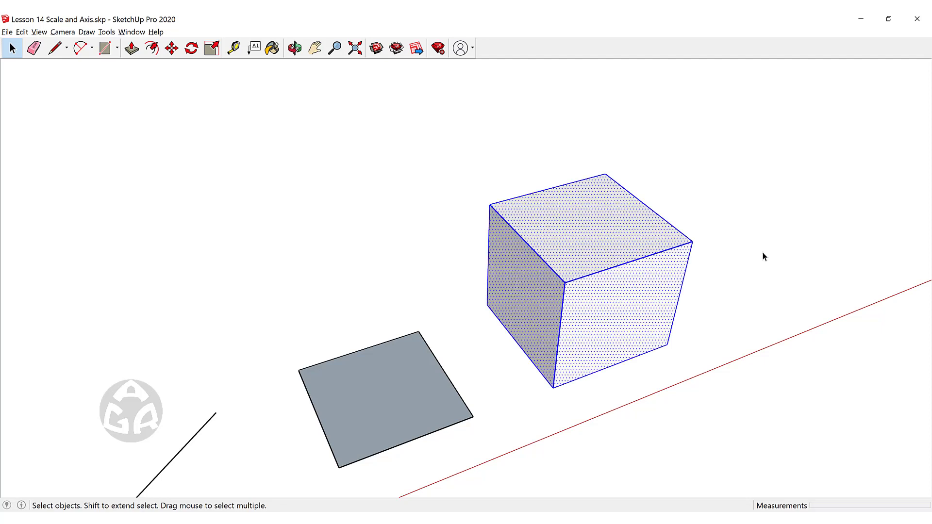
key(s)
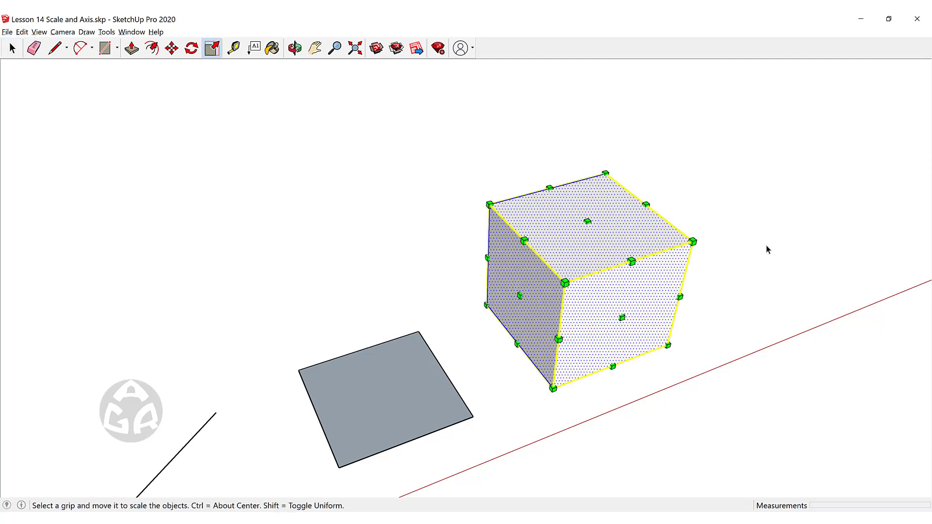
middle_drag(766, 247, 602, 300)
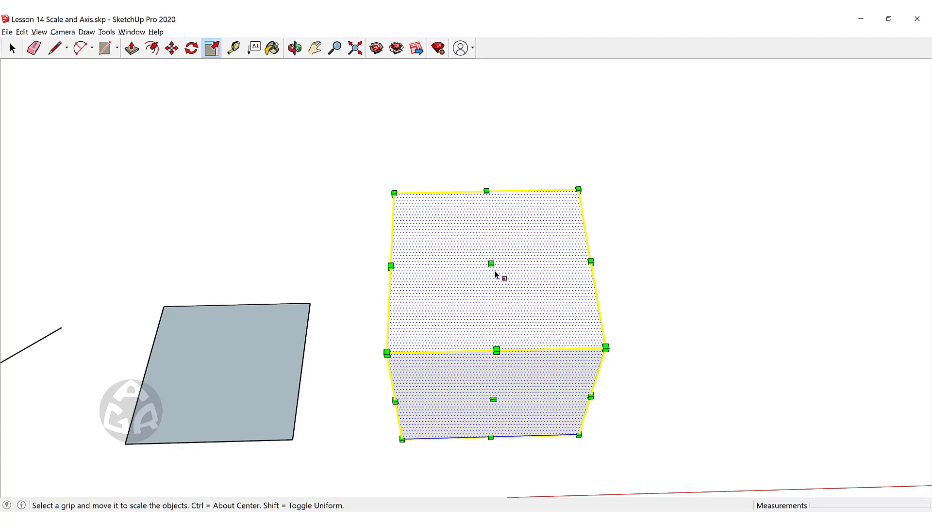
middle_drag(555, 321, 714, 174)
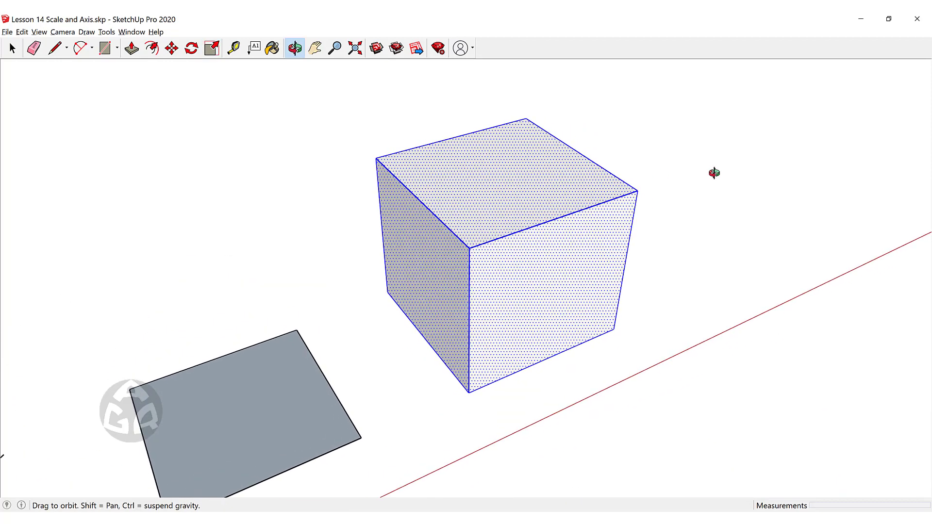
middle_drag(372, 219, 423, 374)
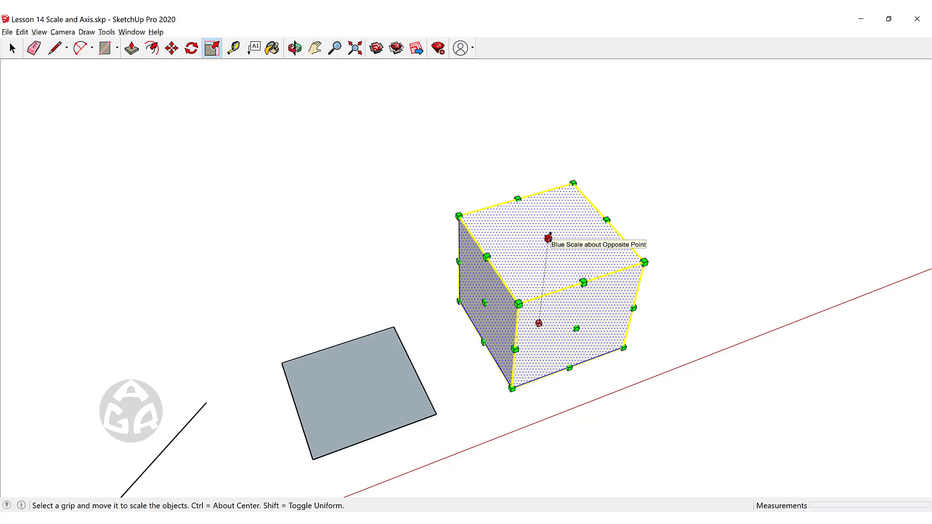
- Scale the cube along the blue axis to about 0.34 from its top face's center grip and undo it
click(548, 238)
middle_drag(558, 308, 545, 145)
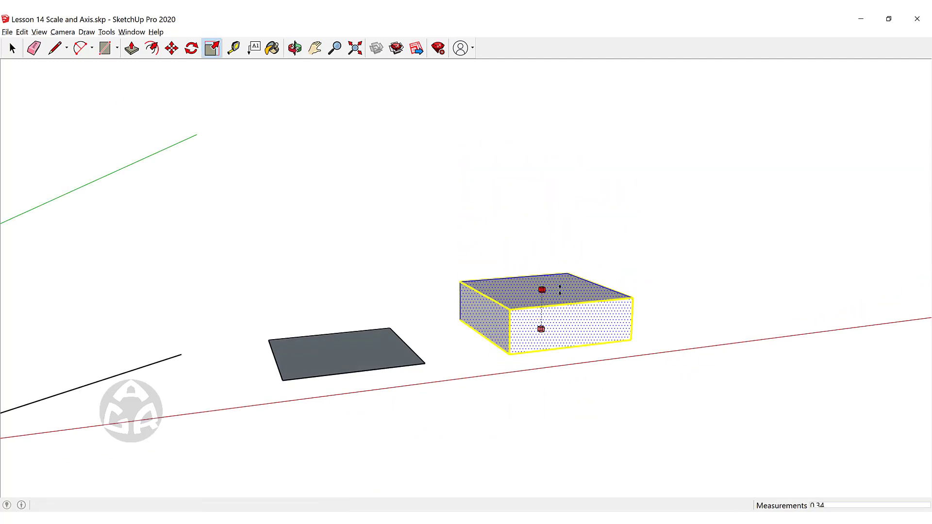
click(560, 290)
- Shrink the cube along the red axis from the center grip of its side facing the square and undo it
middle_drag(560, 290, 478, 288)
click(480, 288)
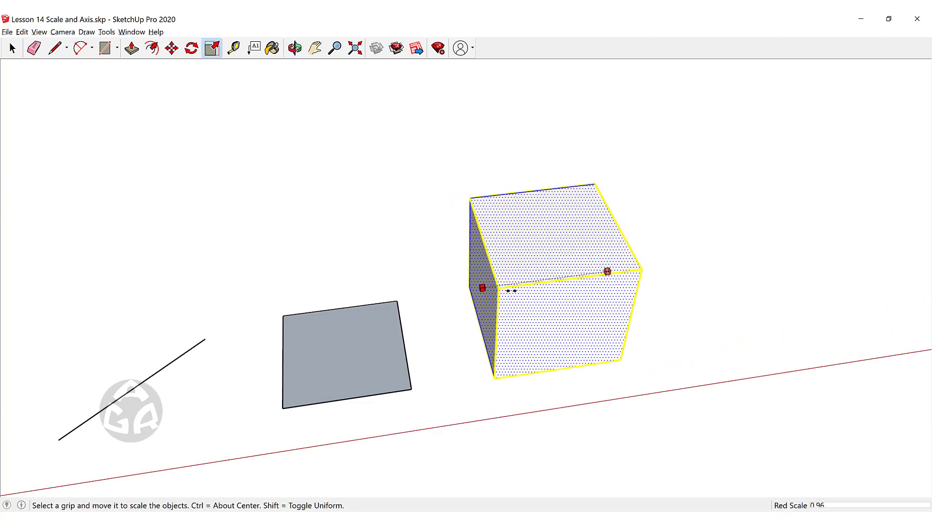
click(520, 302)
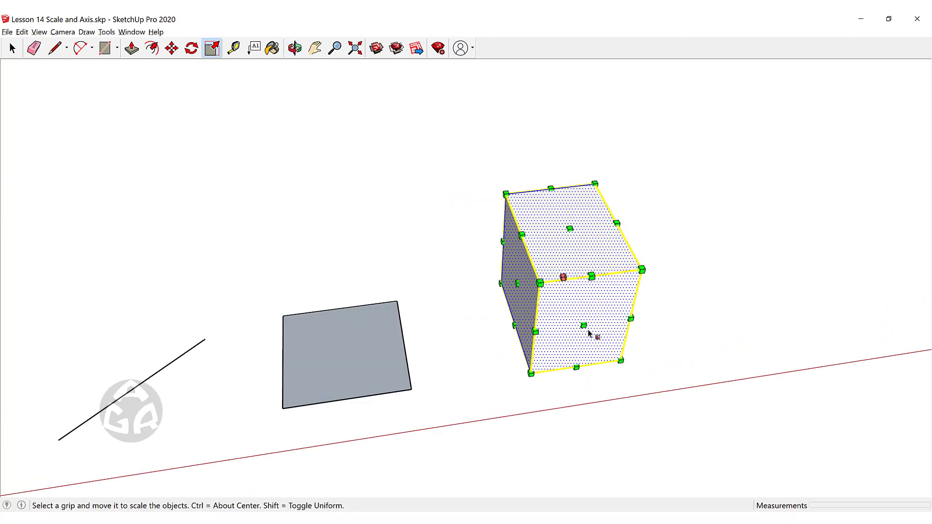
key(ctrl+z)
- Shrink the cube along the green axis from the center grip of its front face and undo it
click(565, 328)
middle_drag(564, 328, 677, 337)
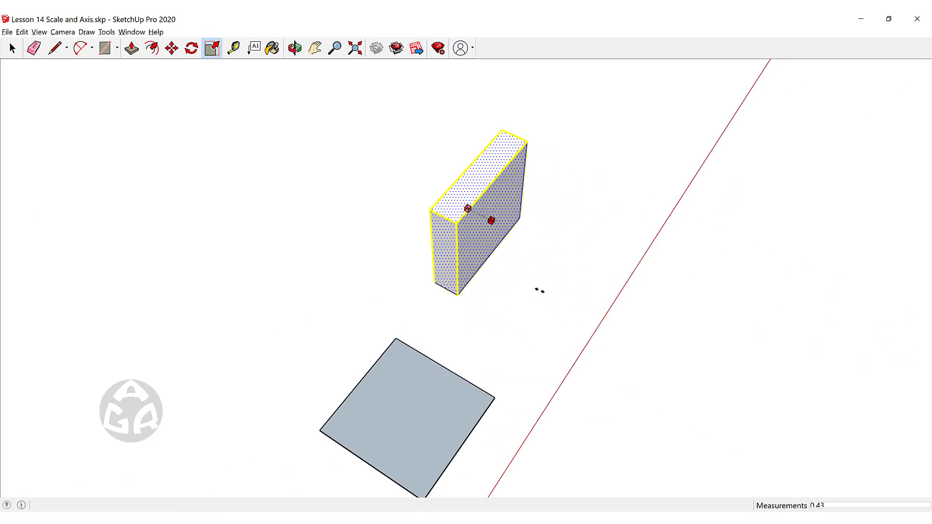
click(547, 248)
middle_drag(712, 301, 502, 269)
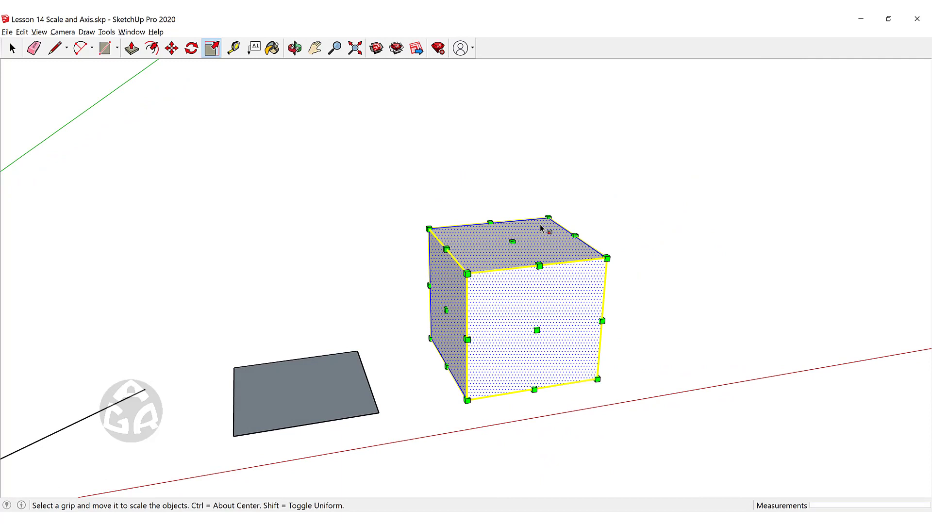
- Try scaling the cube from its top face's center grip, about its center and uniformly, without keeping the change
middle_drag(534, 230, 553, 275)
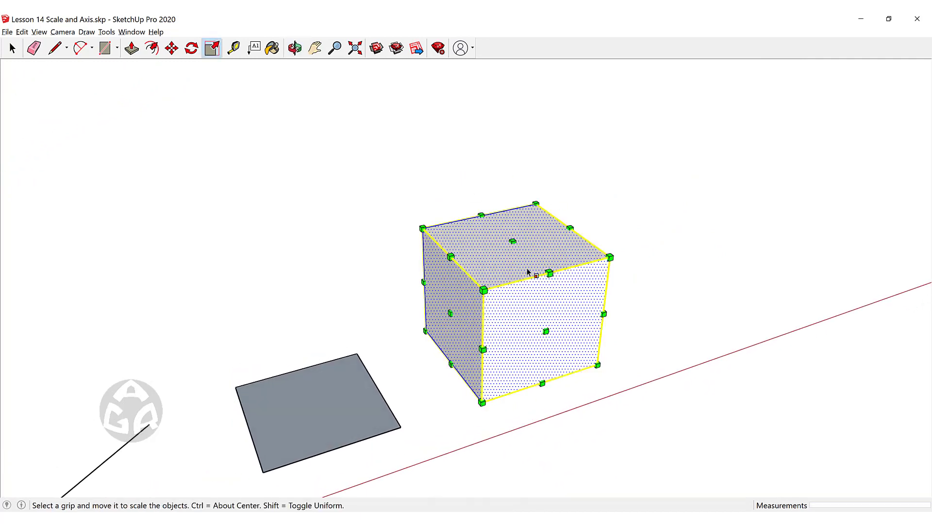
click(512, 242)
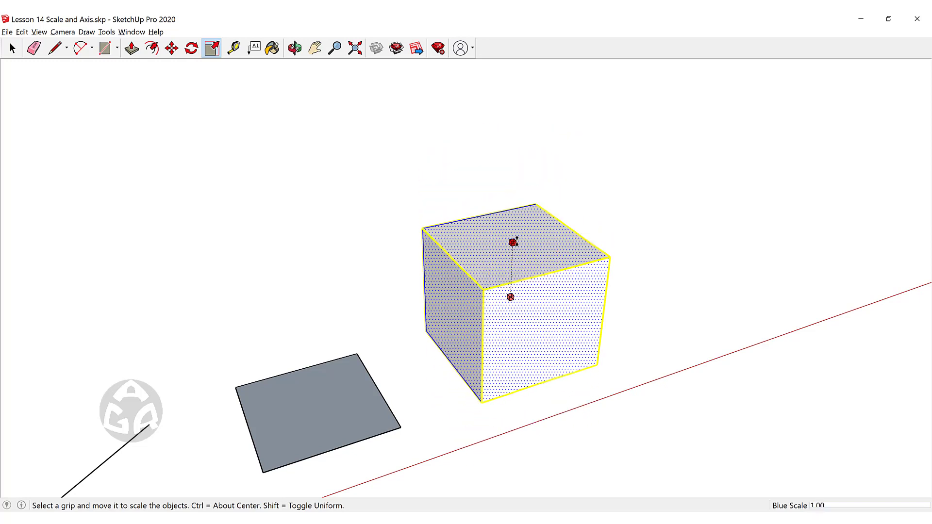
click(513, 242)
click(512, 242)
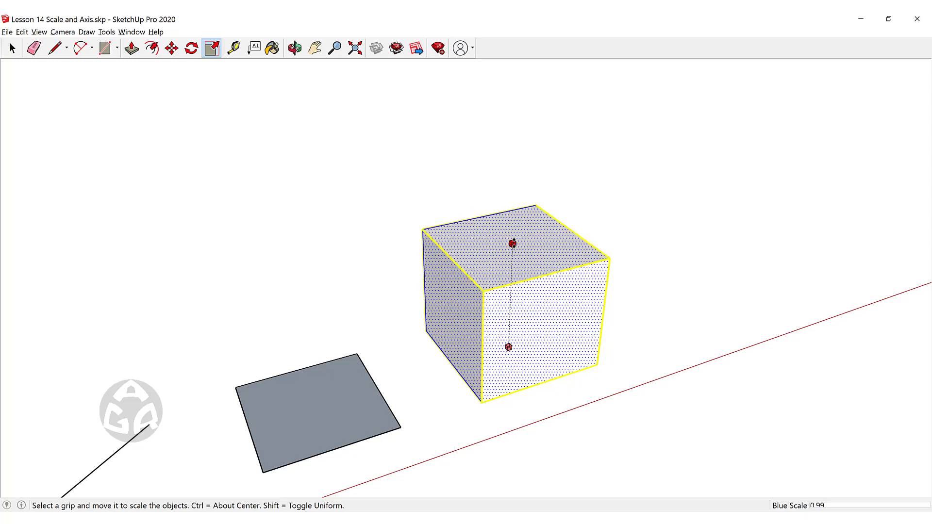
key(ctrl)
key(shift)
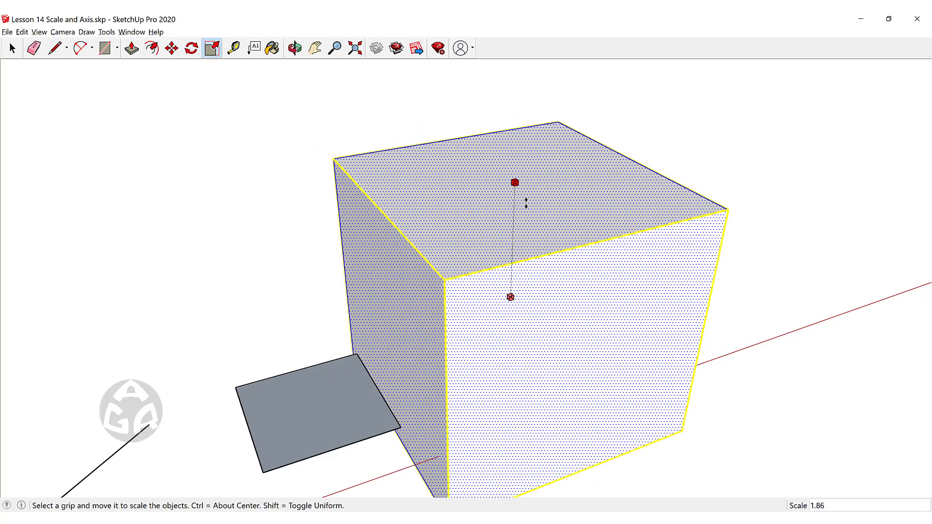
click(515, 243)
key(space)
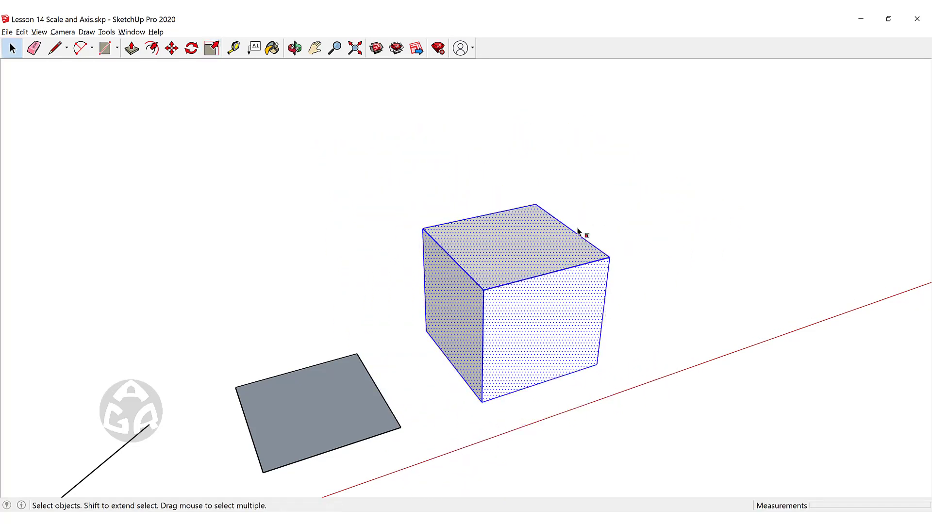
- Try scaling the whole cube uniformly about the opposite point from a top corner grip
middle_drag(579, 231, 453, 222)
key(s)
middle_drag(645, 233, 594, 260)
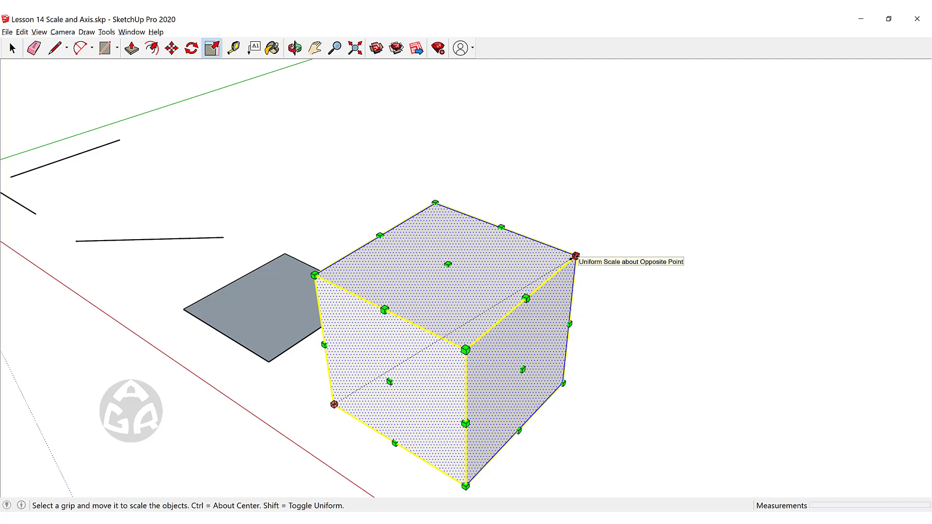
mouse_move(576, 255)
mouse_down()
mouse_move(511, 260)
mouse_move(453, 372)
mouse_move(471, 381)
mouse_move(788, 316)
mouse_move(707, 299)
mouse_move(709, 319)
mouse_move(613, 349)
mouse_move(503, 364)
mouse_move(509, 261)
mouse_move(481, 226)
mouse_move(421, 272)
mouse_move(456, 317)
mouse_move(532, 269)
mouse_move(538, 304)
mouse_move(516, 325)
mouse_move(525, 291)
mouse_move(558, 249)
mouse_move(511, 308)
mouse_move(532, 261)
mouse_move(553, 252)
mouse_move(539, 277)
mouse_move(575, 256)
mouse_up()
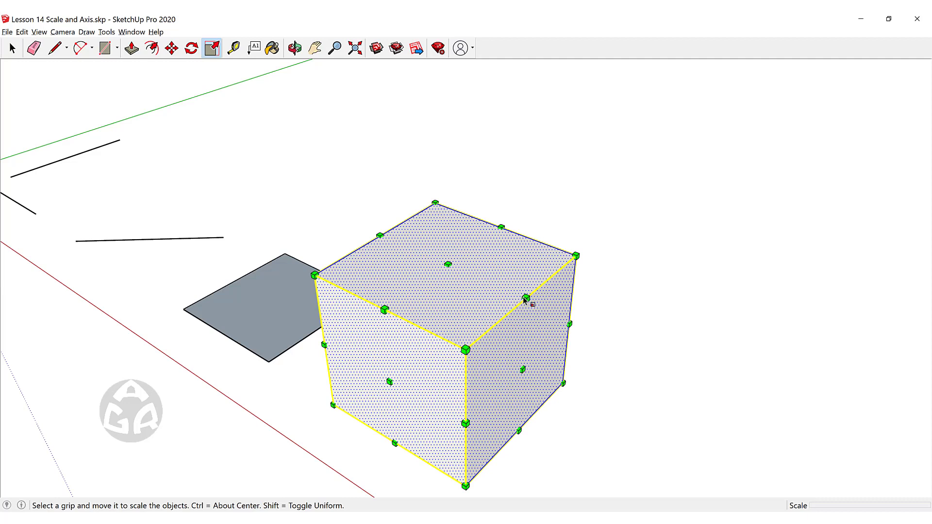
- Scale the cube from its top edge midpoint grips, first along red and blue, then along green and blue, and deselect it
drag(526, 300, 490, 242)
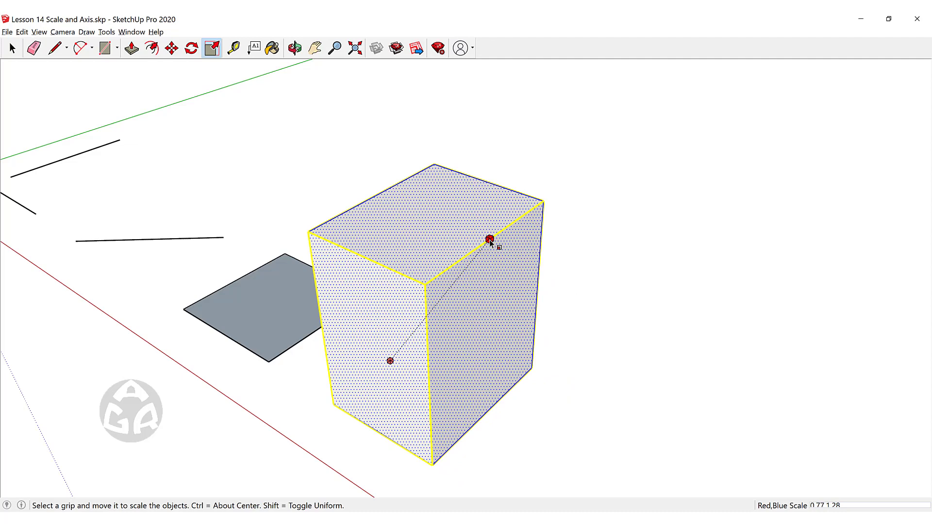
mouse_move(490, 243)
mouse_down()
mouse_move(468, 249)
mouse_move(437, 238)
mouse_move(485, 188)
mouse_move(490, 347)
mouse_move(547, 359)
mouse_up()
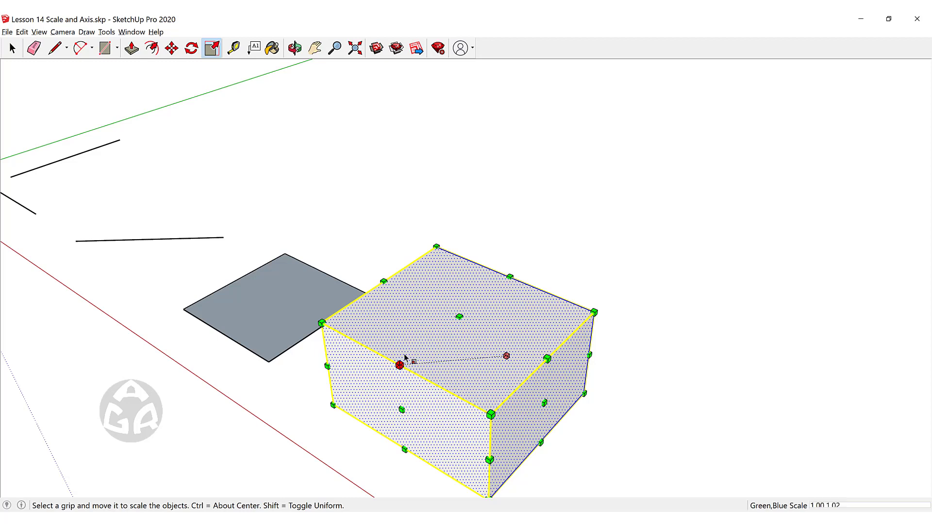
drag(400, 366, 396, 324)
middle_drag(478, 291, 631, 272)
key(space)
click(637, 273)
- Select only the box's top face and try narrowing it along the green axis about the opposite edge
middle_drag(465, 248, 585, 313)
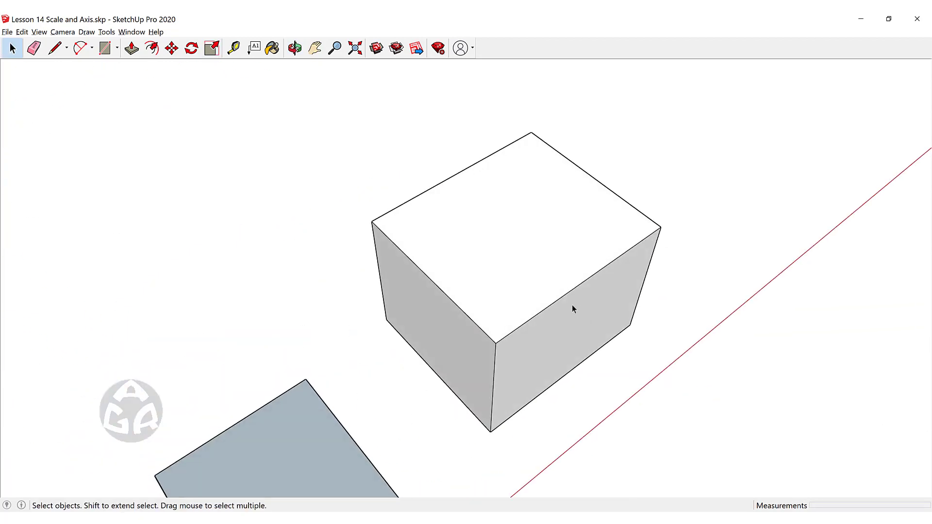
scroll(417, 209, down, 5)
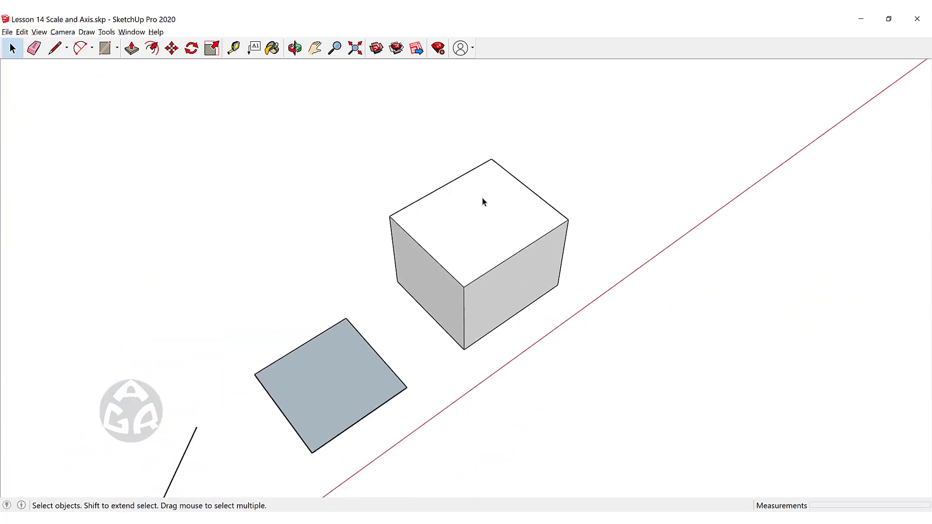
middle_drag(483, 218, 446, 198)
scroll(454, 237, up, 3)
scroll(449, 241, up, 4)
scroll(449, 241, down, 2)
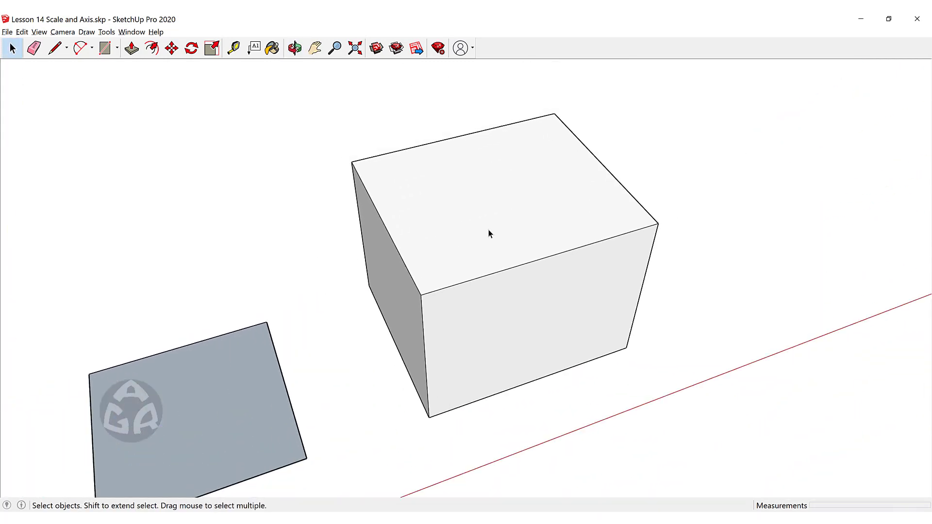
middle_drag(488, 229, 557, 266)
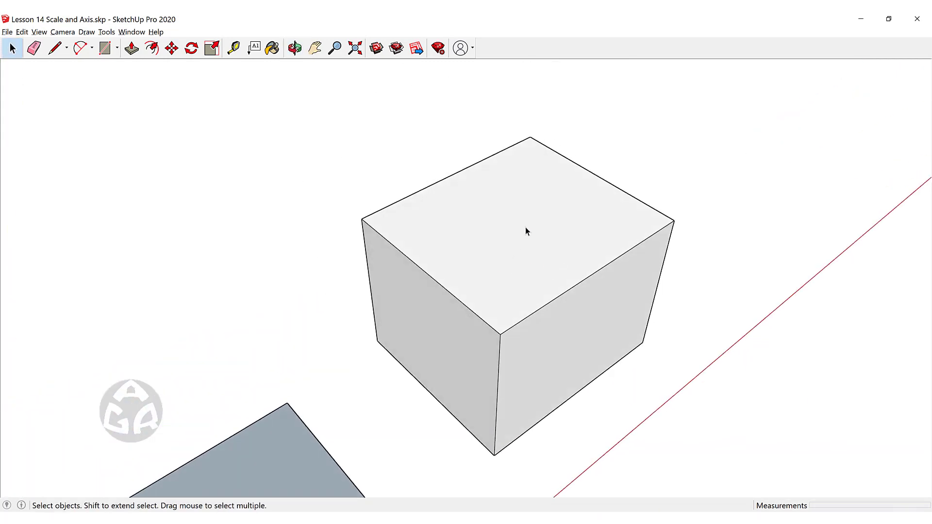
click(526, 231)
key(s)
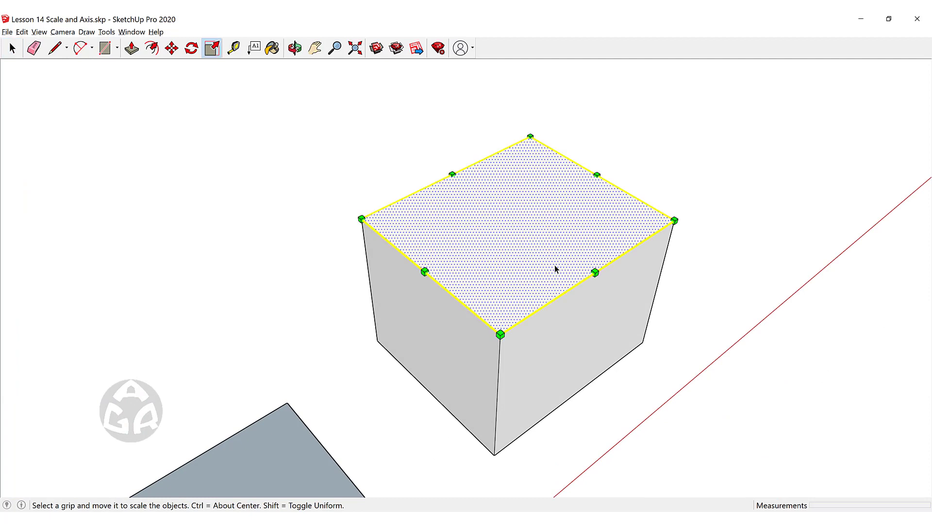
middle_drag(554, 265, 572, 309)
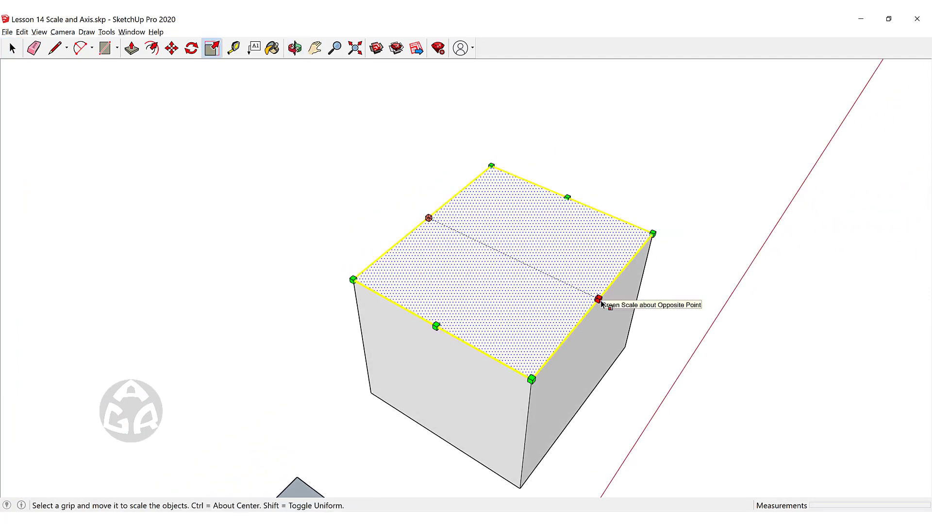
drag(599, 298, 499, 265)
middle_drag(449, 356, 530, 276)
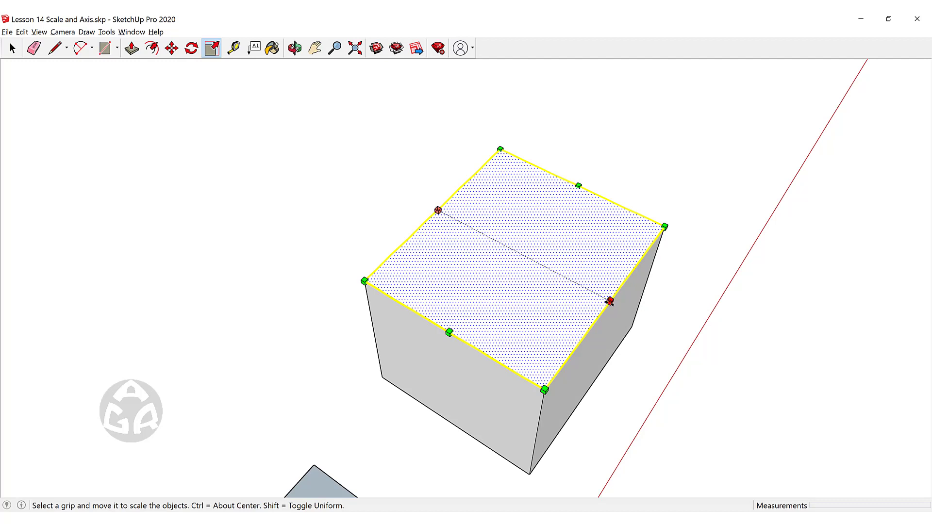
- Narrow the top face along the green axis about its center and offset its edges inward about 0.13 m
ctrl+drag(610, 301, 542, 264)
middle_drag(358, 265, 530, 272)
key(f)
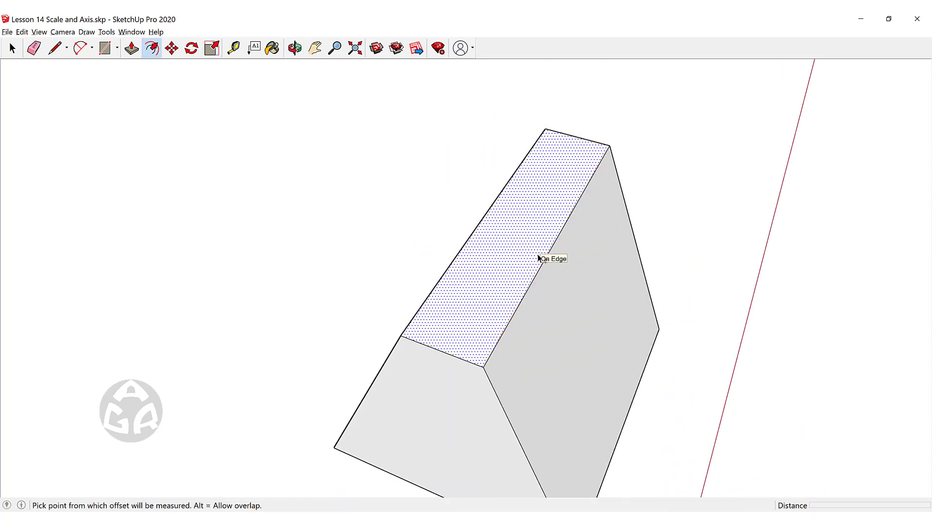
click(536, 255)
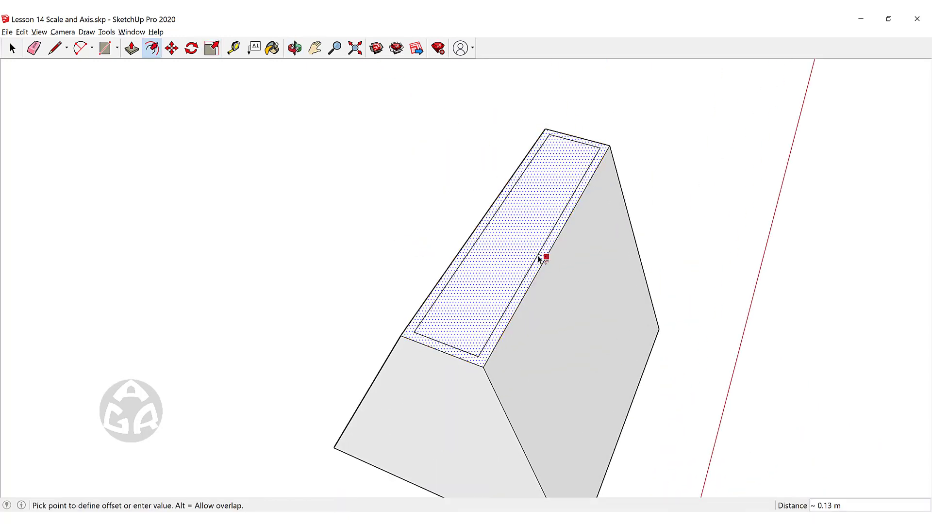
click(537, 256)
- Push the inner rectangle of the narrowed top face down to form a shallow recess
key(p)
click(505, 249)
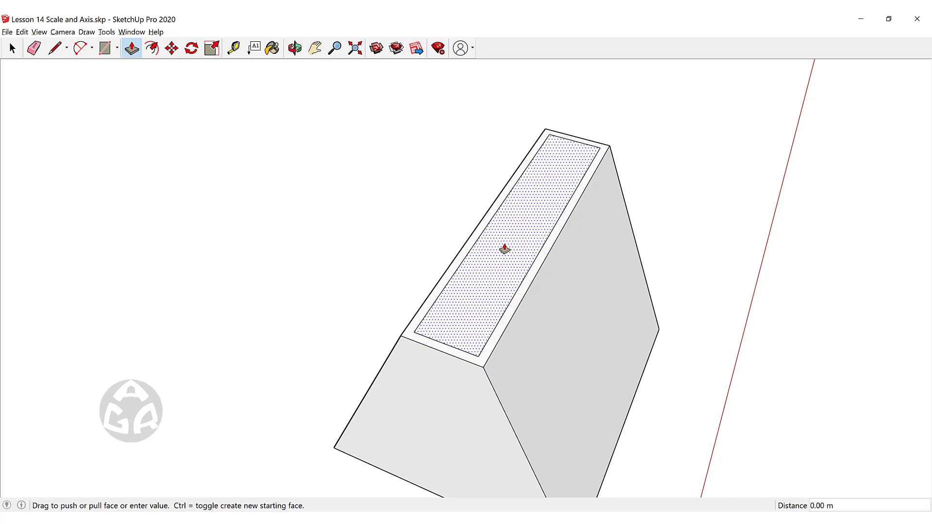
click(502, 270)
key(space)
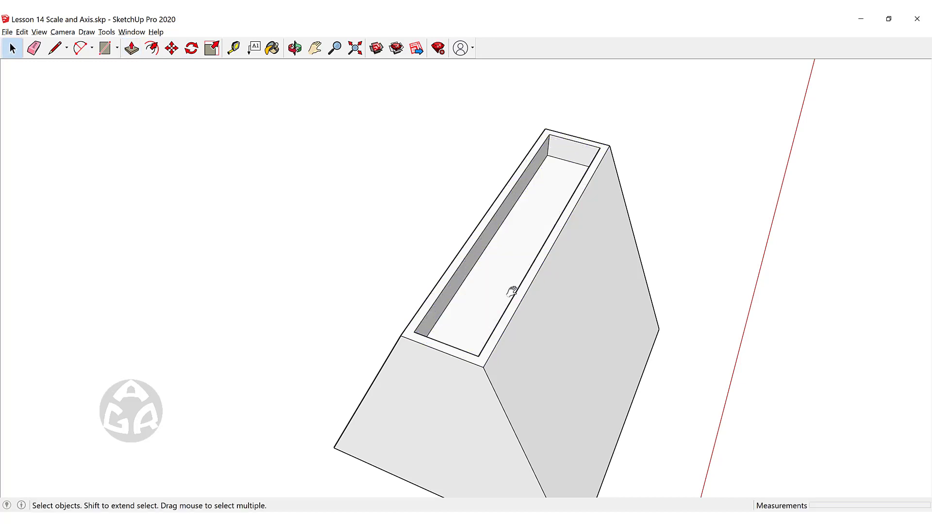
middle_drag(511, 292, 585, 238)
- Undo the recess, the offset and the narrowing of the top face
key(ctrl+z)
key(ctrl+z)
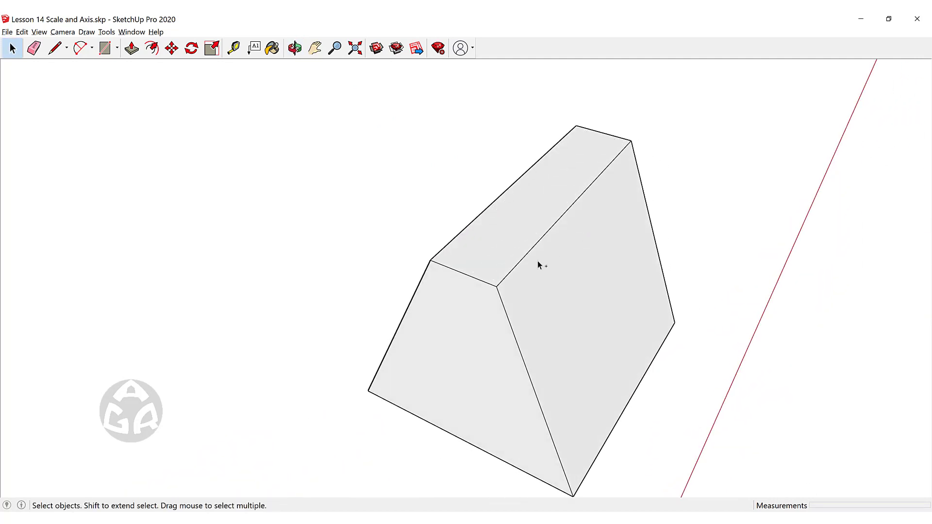
key(ctrl+z)
- Enlarge the box's top face about its center so that the sides flare outward
click(463, 264)
key(s)
scroll(583, 256, down, 4)
ctrl+drag(621, 249, 679, 282)
middle_drag(645, 374, 563, 305)
scroll(609, 265, up, 2)
- Offset the edges of the enlarged top face inward to leave a rim
key(f)
click(631, 277)
click(638, 274)
key(space)
- Push the inner face inside the rim down slightly to recess the top of the flared box
click(581, 247)
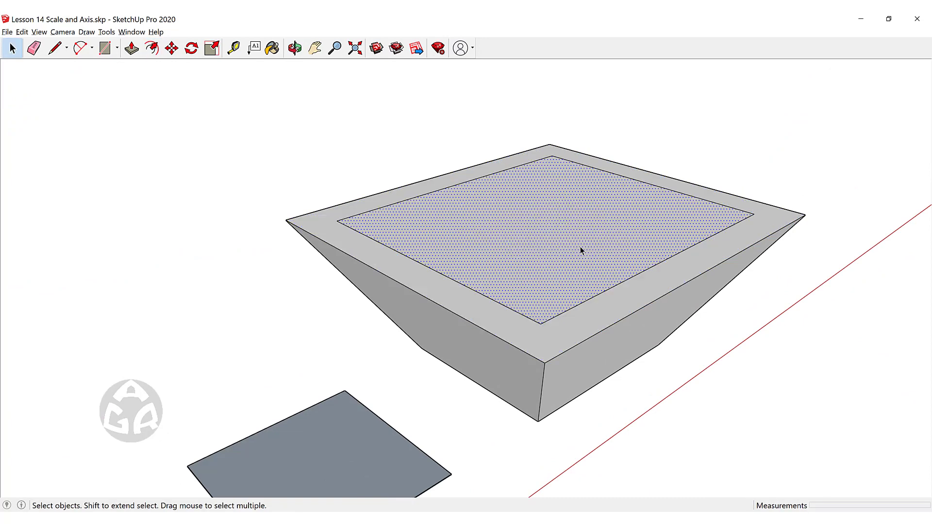
key(p)
click(573, 236)
click(569, 241)
key(space)
middle_drag(736, 177, 760, 297)
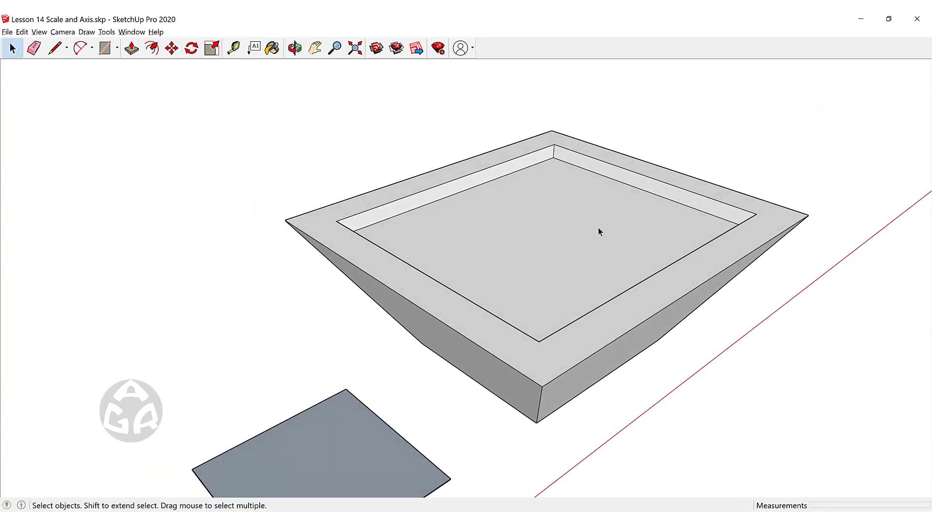
scroll(599, 230, down, 3)
- Select one sloped side face for scaling and examine its bounding box and grips from several angles
middle_drag(610, 251, 516, 341)
click(624, 364)
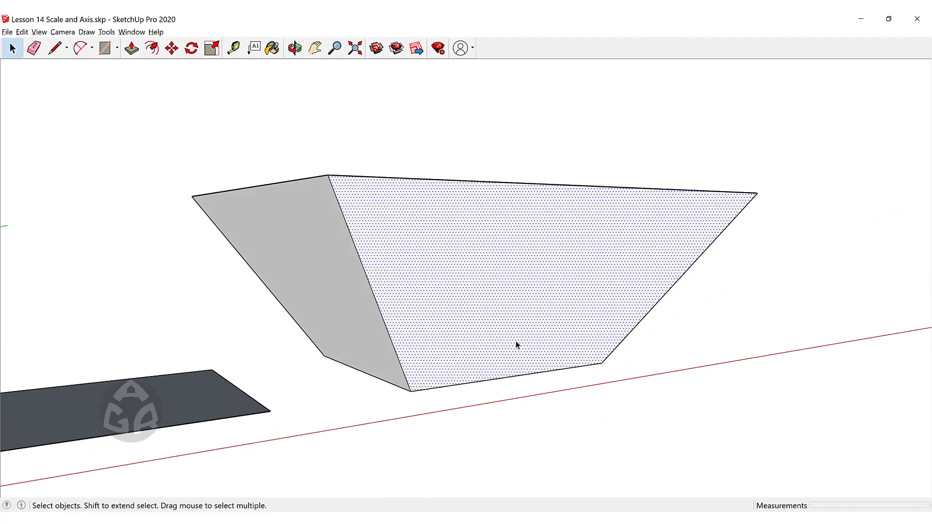
middle_drag(502, 258, 539, 270)
key(s)
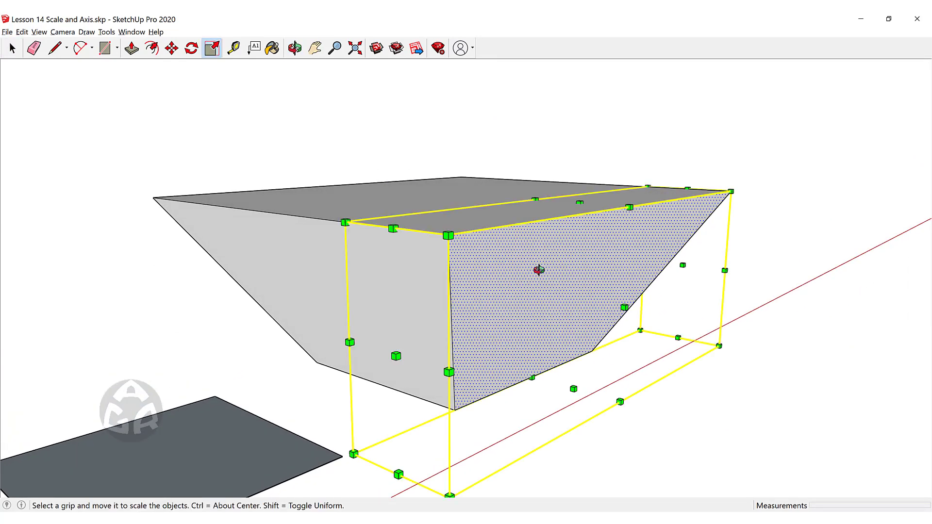
middle_drag(595, 266, 693, 339)
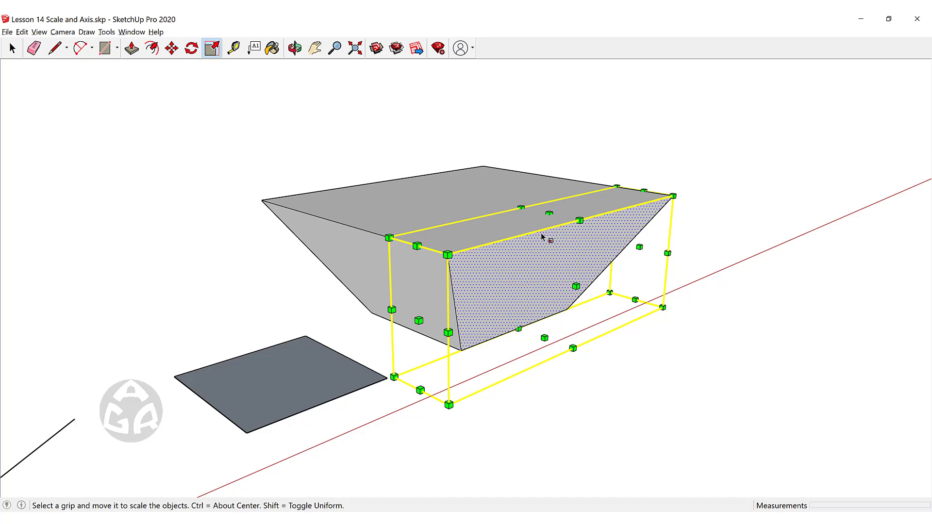
middle_drag(541, 233, 623, 238)
middle_drag(547, 250, 480, 297)
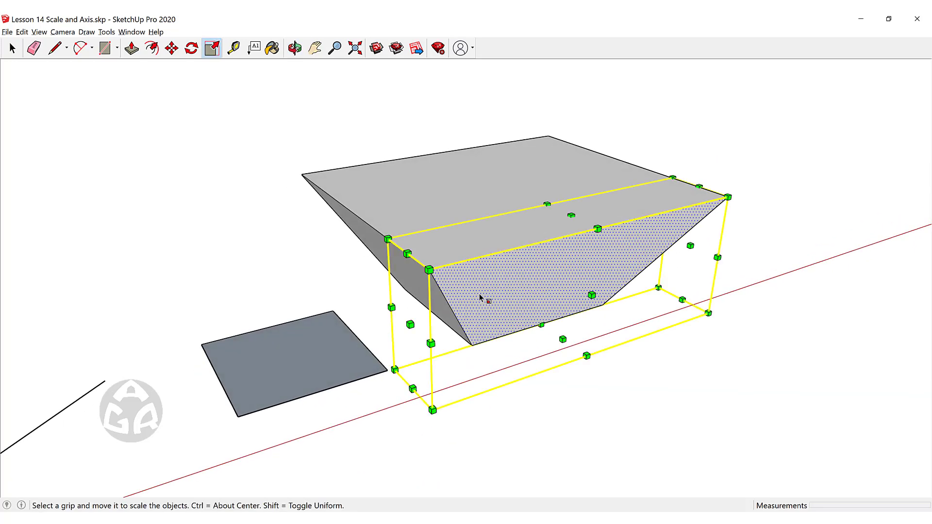
middle_drag(498, 264, 574, 242)
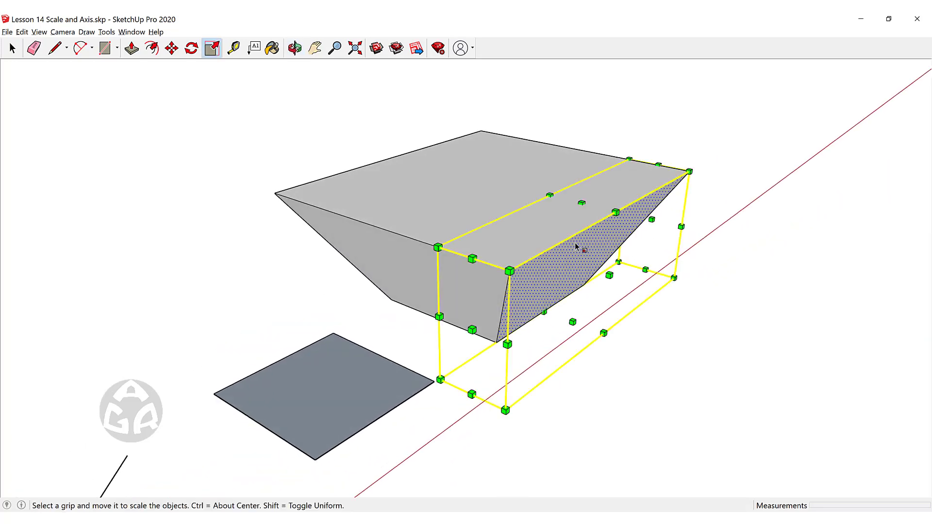
- Try scaling the sloped side face along the blue axis from the top center grip of its bounding box
drag(582, 202, 595, 182)
key(o)
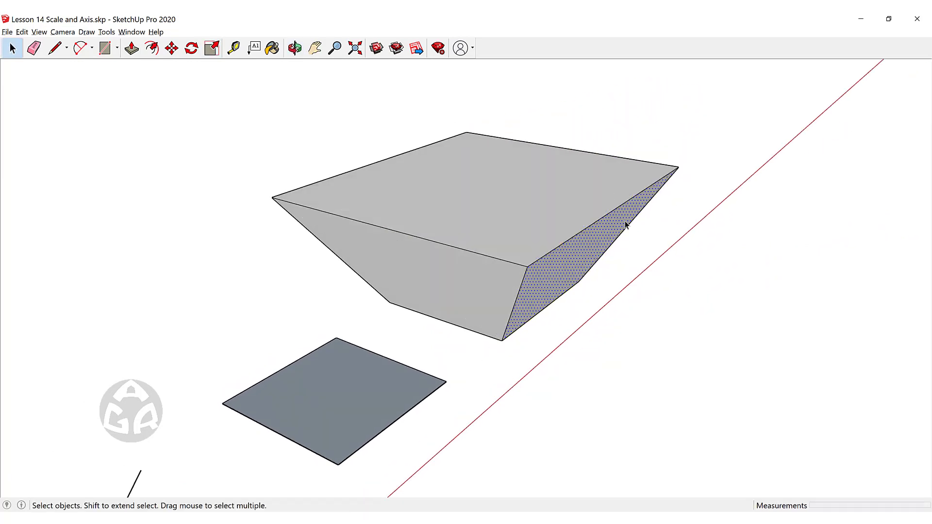
key(o)
- Try stretching the selected sloped side face with the Scale tool and undo the change
key(s)
mouse_move(591, 245)
mouse_down()
mouse_move(622, 202)
mouse_move(709, 189)
mouse_move(723, 233)
mouse_move(640, 162)
mouse_move(704, 135)
mouse_move(674, 213)
mouse_move(639, 161)
mouse_move(670, 164)
mouse_move(732, 115)
mouse_move(738, 139)
mouse_move(682, 285)
mouse_move(728, 202)
mouse_move(805, 166)
mouse_move(737, 283)
mouse_move(769, 189)
mouse_up()
middle_drag(770, 189, 324, 318)
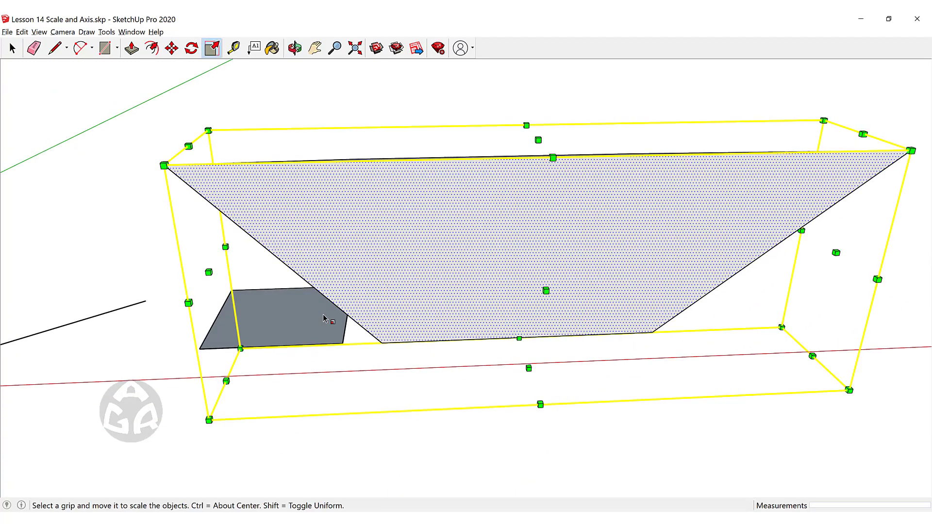
scroll(587, 336, down, 2)
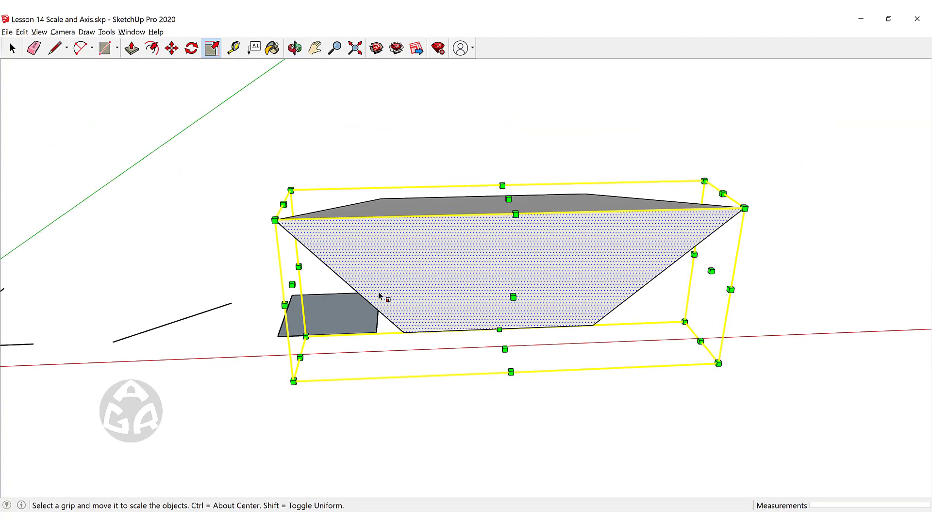
middle_drag(379, 296, 457, 127)
key(ctrl+z)
scroll(535, 264, up, 3)
key(space)
- Place the axes on one sloped side face, with the origin at its bottom corner, red along the bottom edge and green up the slope
middle_drag(438, 238, 481, 365)
middle_drag(528, 349, 562, 346)
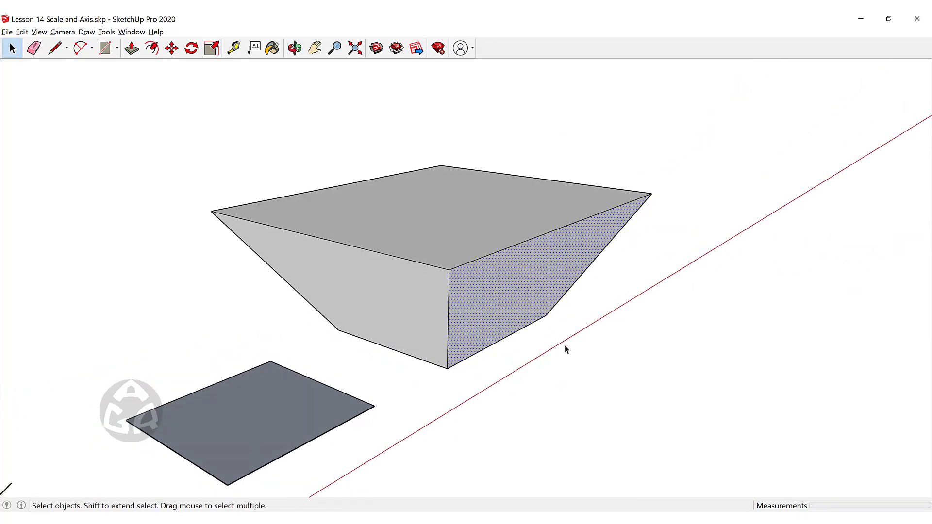
right_click(562, 346)
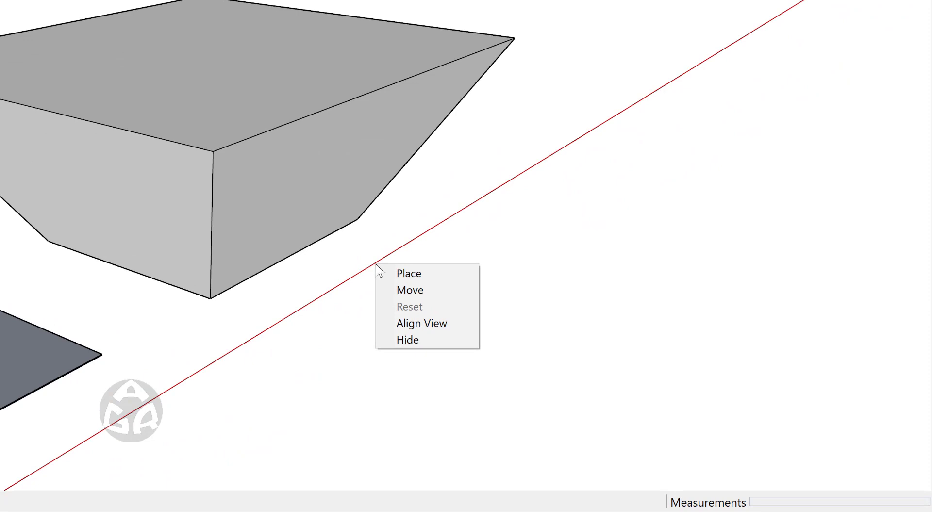
click(409, 273)
middle_drag(320, 265, 183, 281)
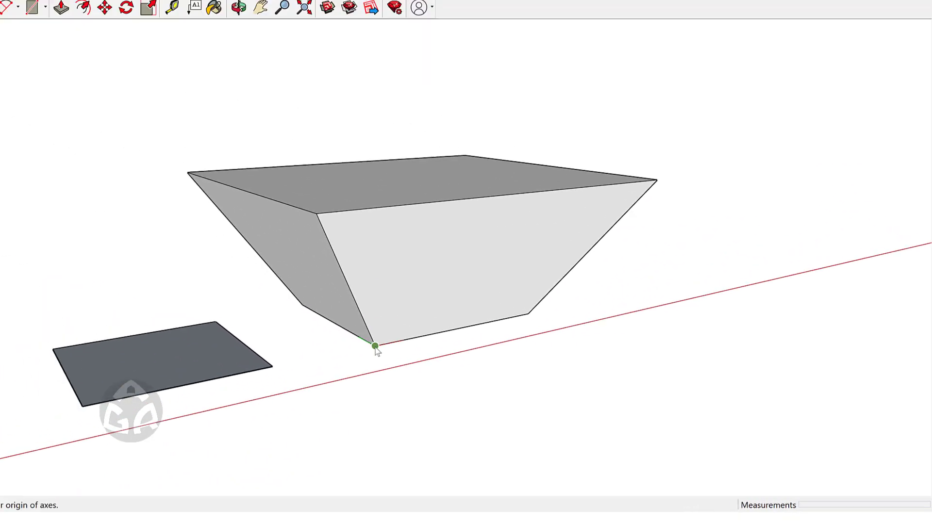
click(375, 346)
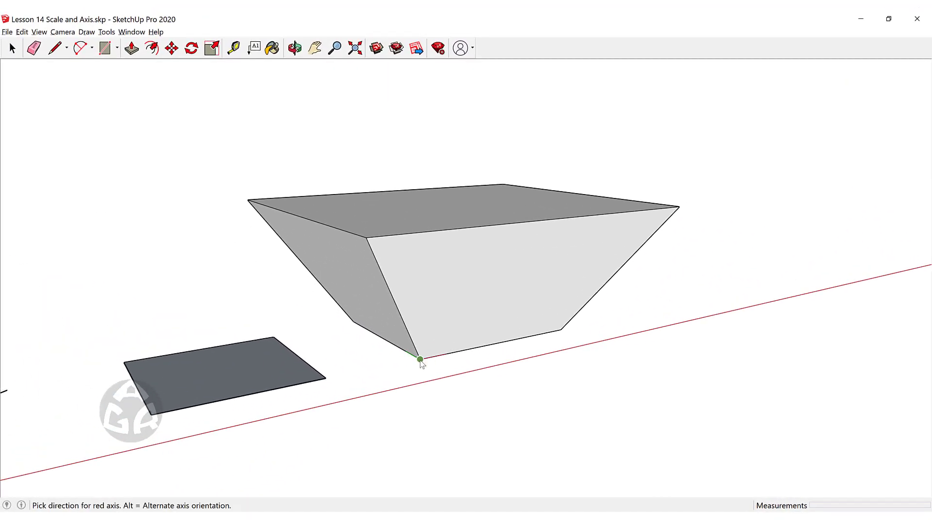
click(540, 334)
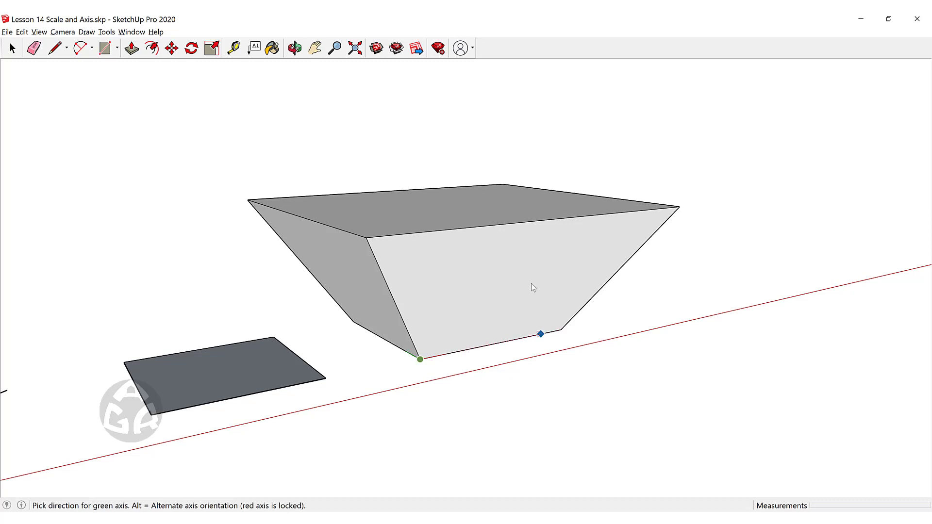
click(423, 233)
middle_drag(423, 316, 447, 350)
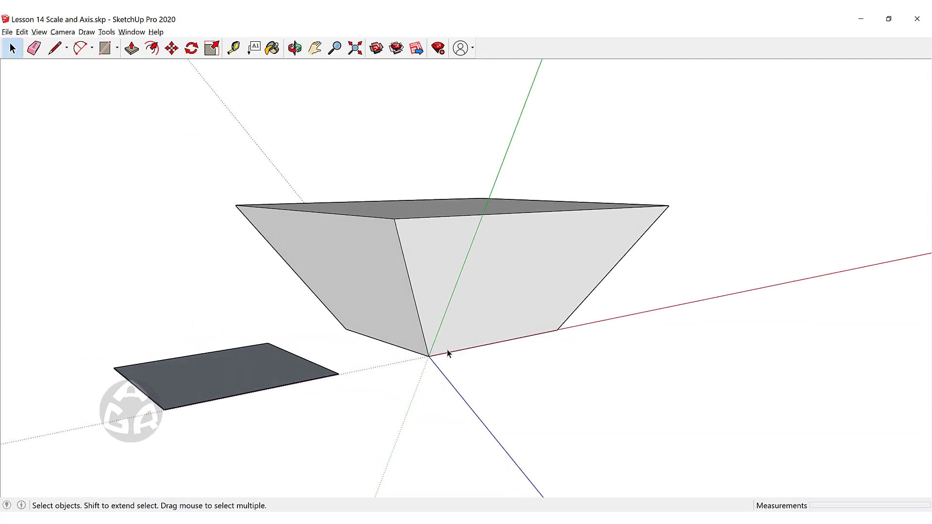
- Scale the sloped side face along the green axis from its top center grip, extending the face upward along its slope
click(526, 275)
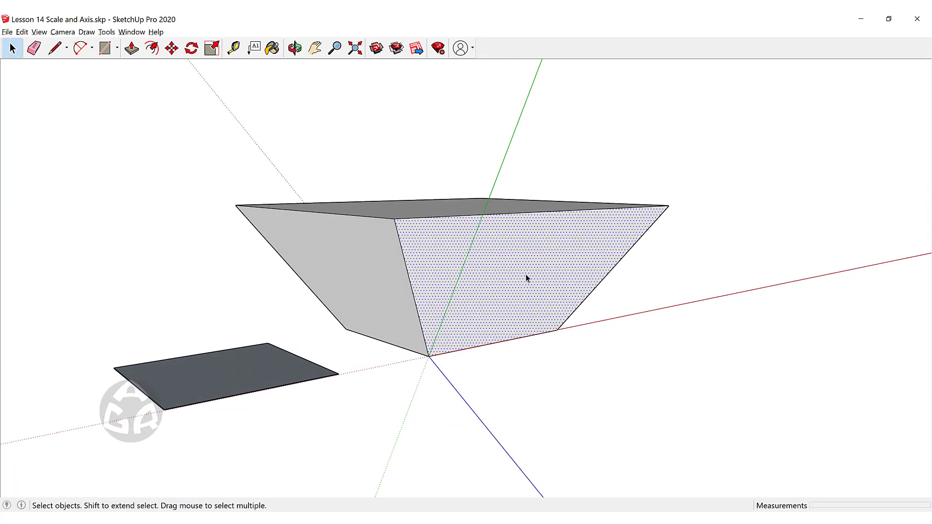
key(s)
middle_drag(524, 242, 610, 331)
middle_drag(552, 385, 587, 253)
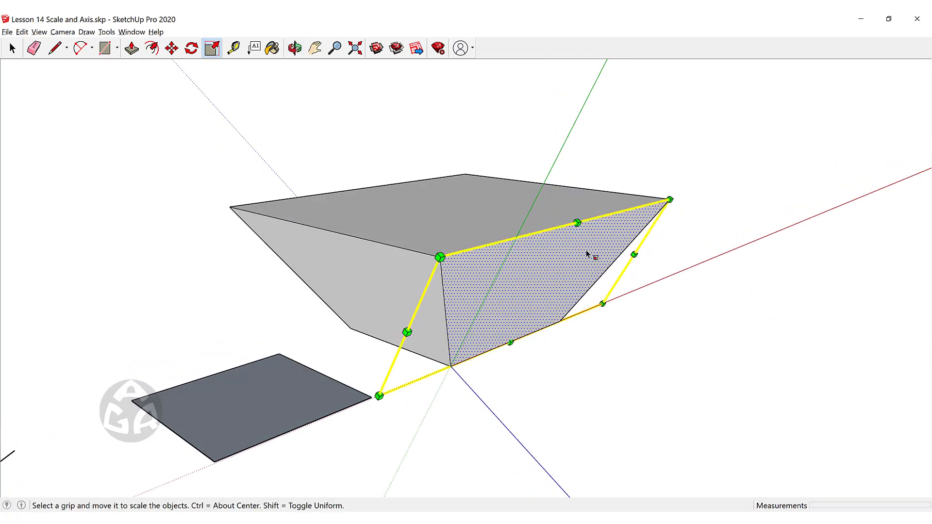
drag(576, 223, 625, 154)
key(space)
middle_drag(590, 211, 579, 170)
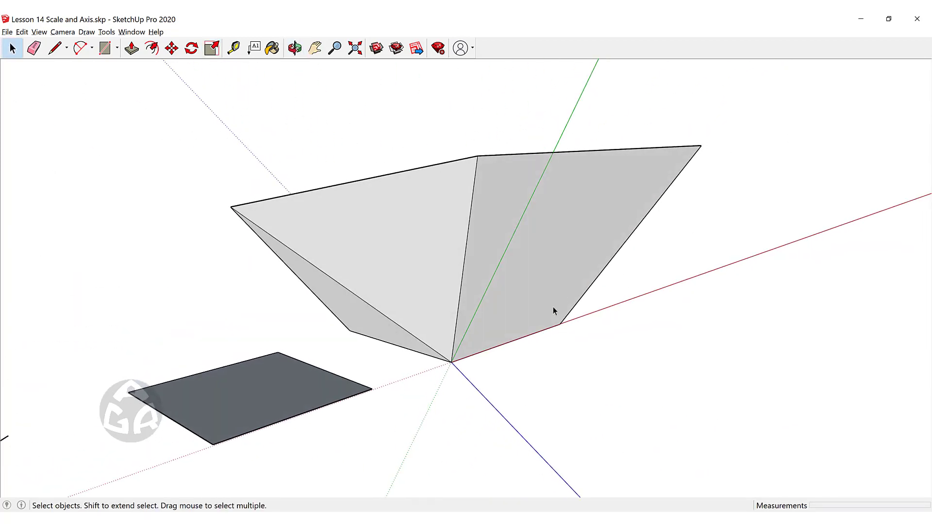
- Reset the axes to their original position and orientation
scroll(553, 307, down, 4)
shift+middle_drag(554, 307, 310, 374)
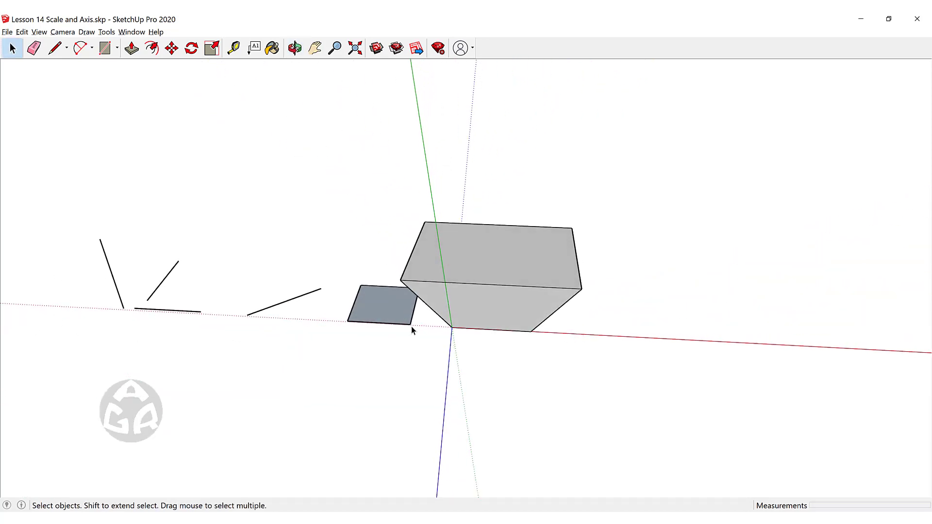
right_click(585, 338)
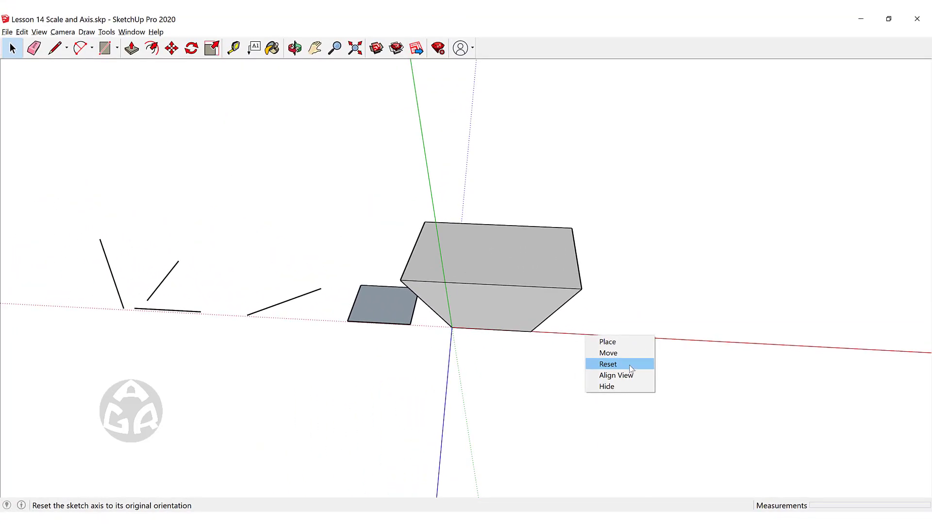
click(620, 364)
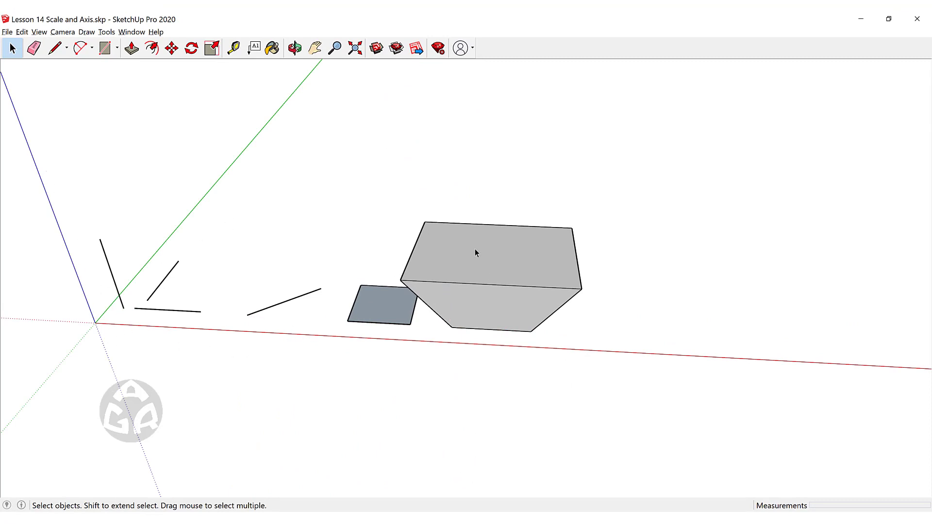
- Start placing new axes with the origin inside the flat rectangle near its front corner and the red axis pointing diagonally across the face
middle_drag(475, 253, 462, 272)
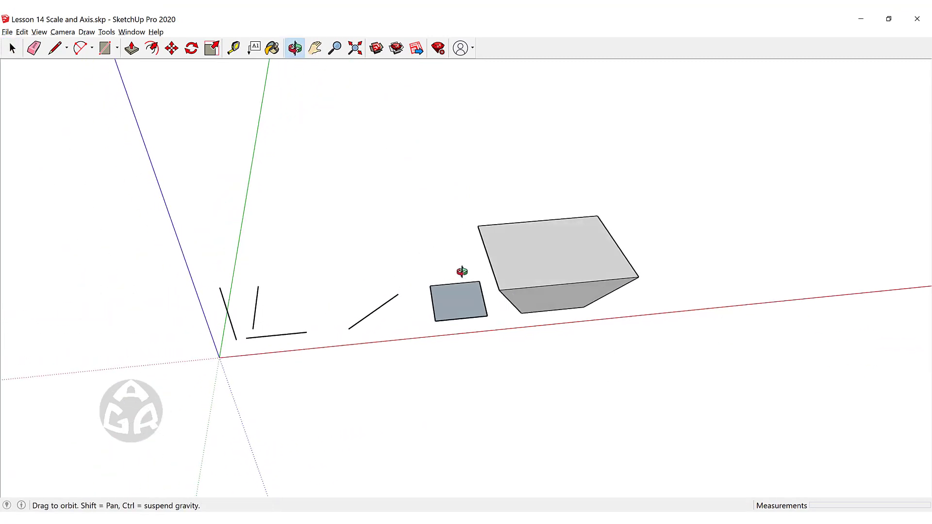
scroll(454, 308, up, 3)
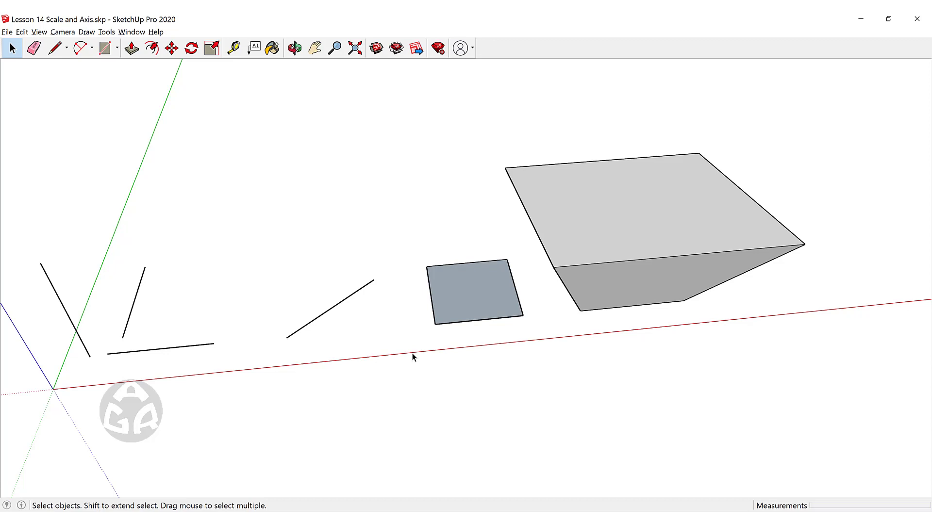
right_click(413, 357)
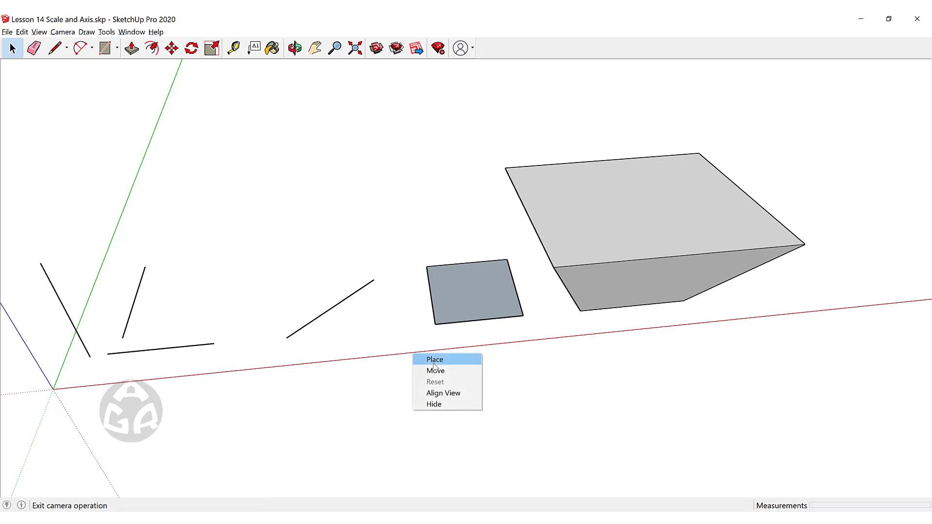
click(435, 359)
middle_drag(531, 270, 534, 309)
scroll(466, 287, up, 5)
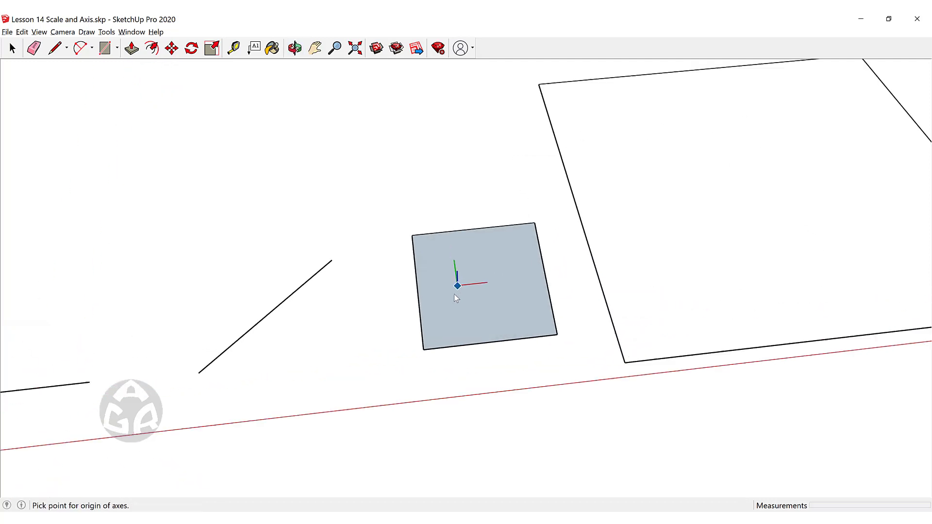
middle_drag(437, 326, 504, 278)
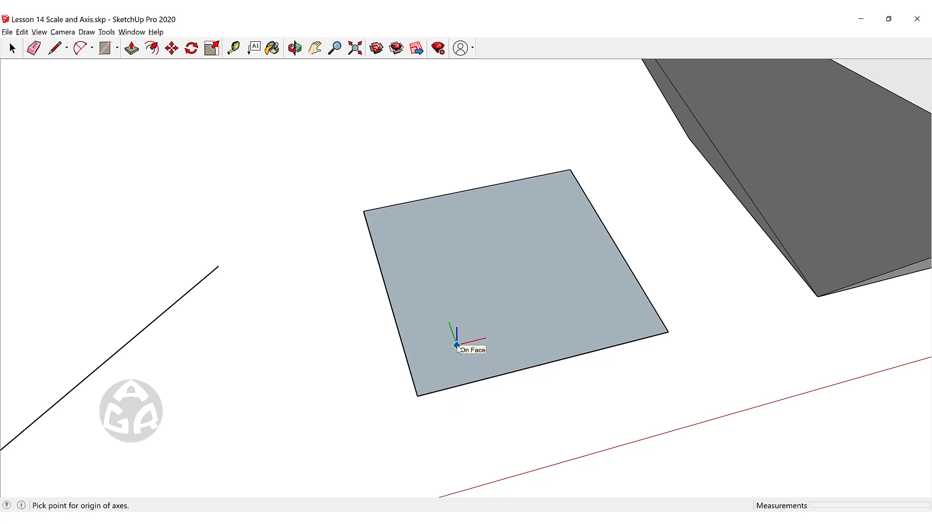
scroll(465, 315, down, 2)
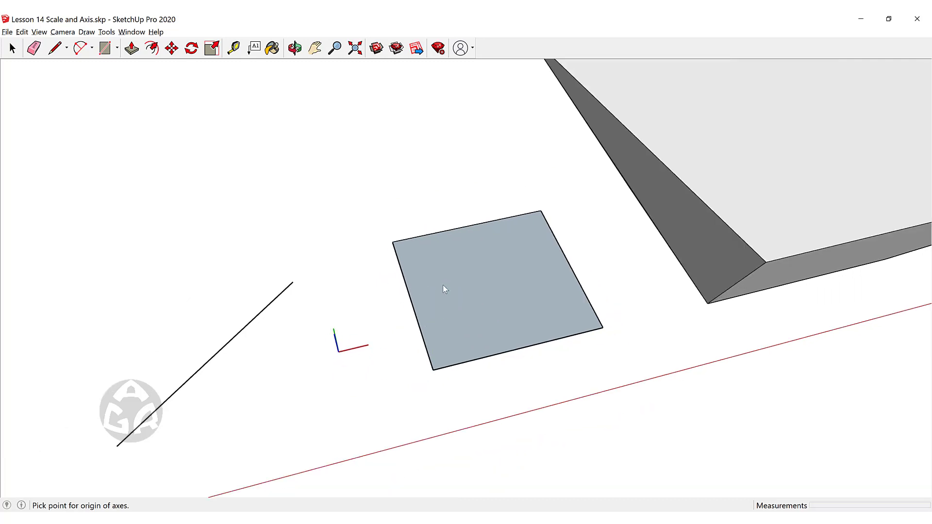
scroll(462, 325, up, 2)
click(441, 342)
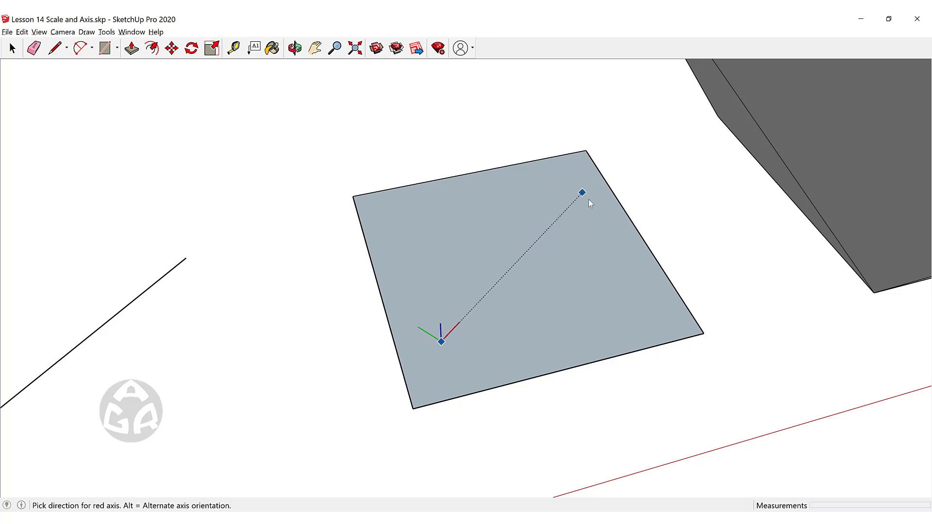
click(582, 223)
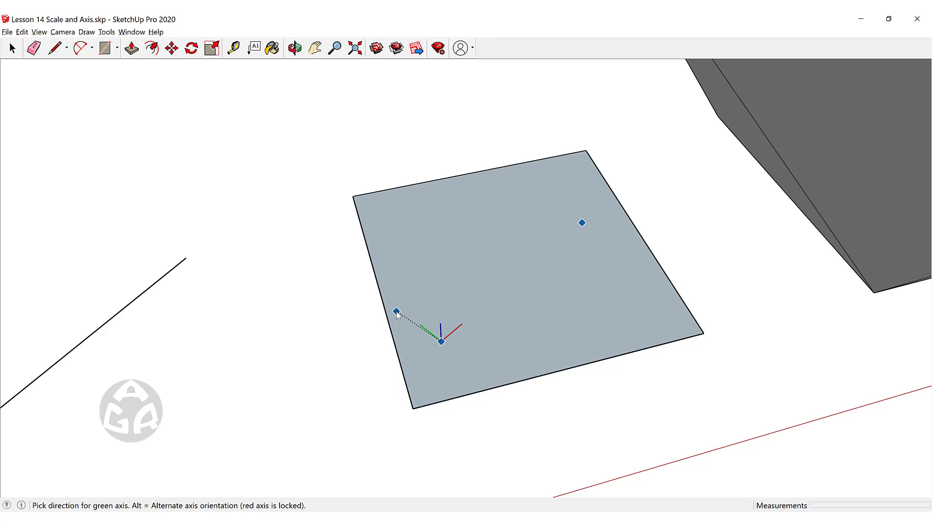
- Set the green axis direction across the flat rectangle toward its side edge to finish placing the axes, keeping blue vertical
middle_drag(398, 313, 339, 343)
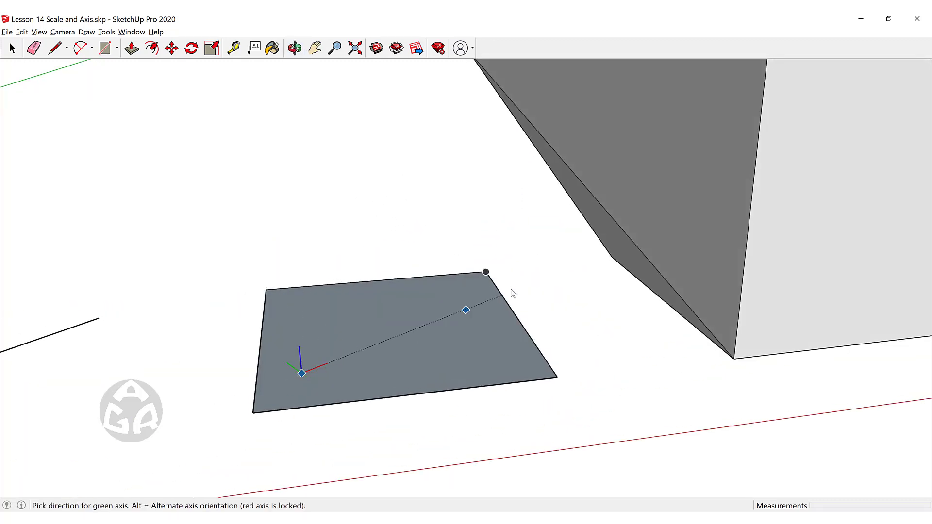
middle_drag(510, 291, 368, 270)
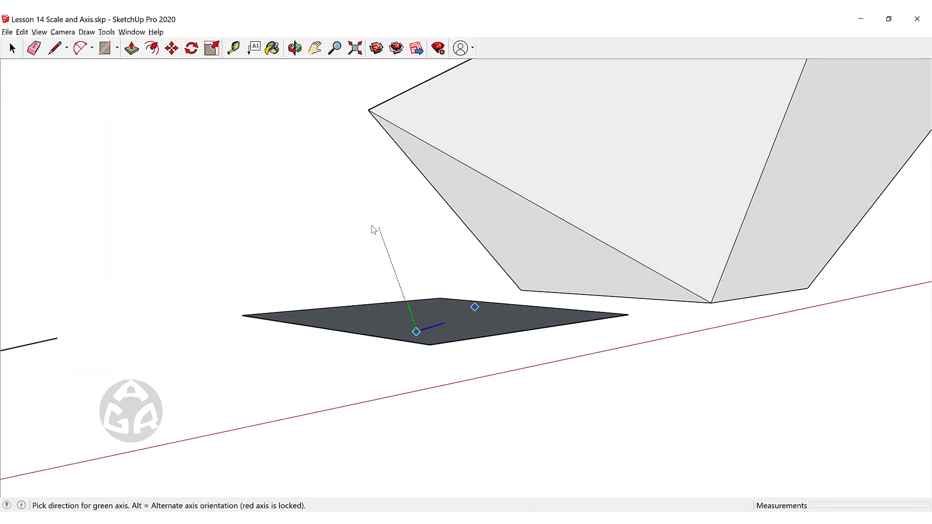
middle_drag(277, 280, 414, 267)
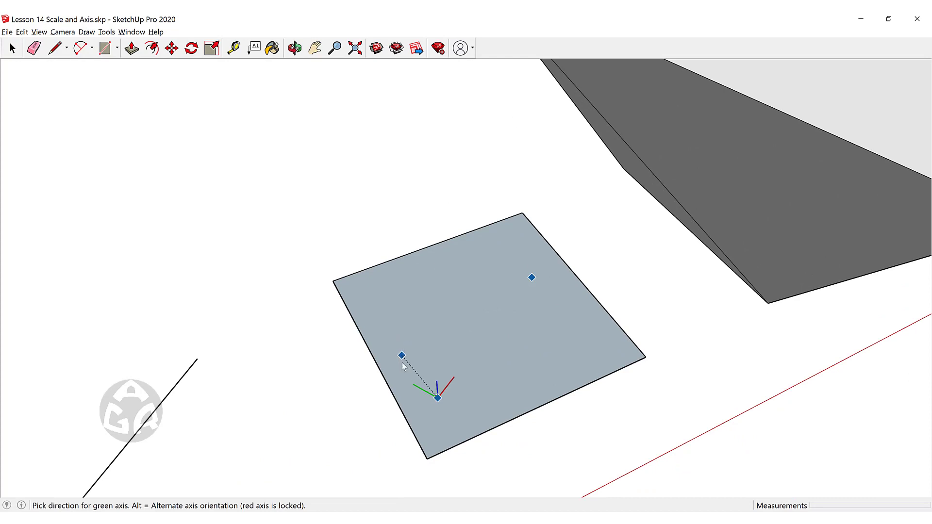
click(401, 357)
middle_drag(496, 428, 463, 315)
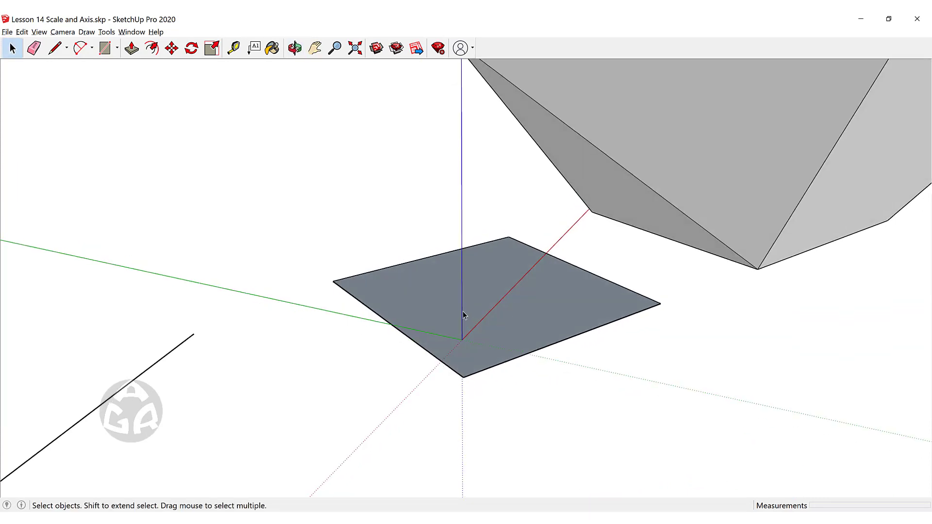
middle_drag(529, 222, 457, 294)
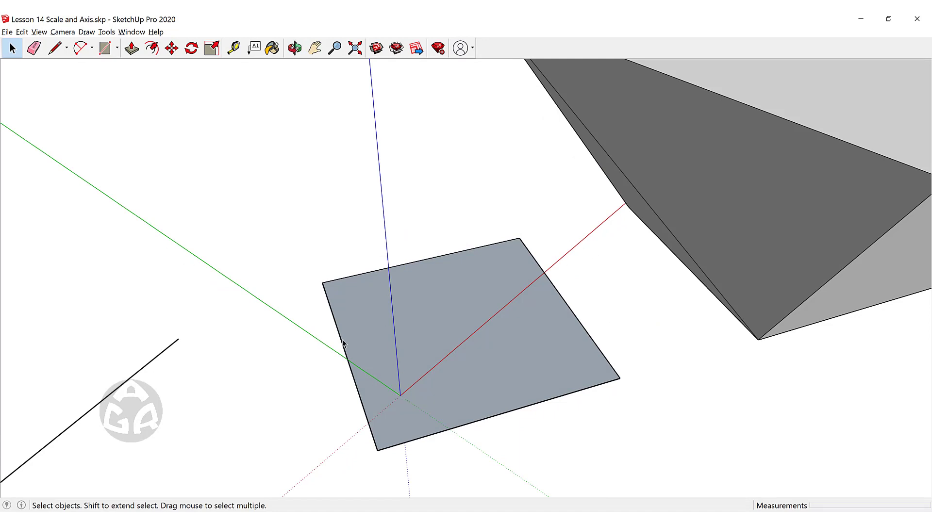
- Place the axes again inside the flat rectangle, alternating the axis order to lay blue across the face and point red straight up
right_click(379, 174)
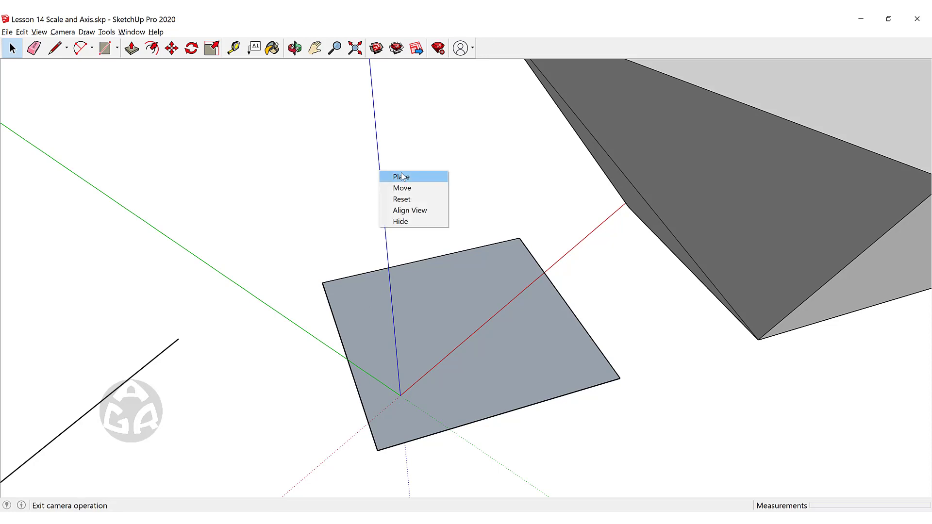
click(388, 175)
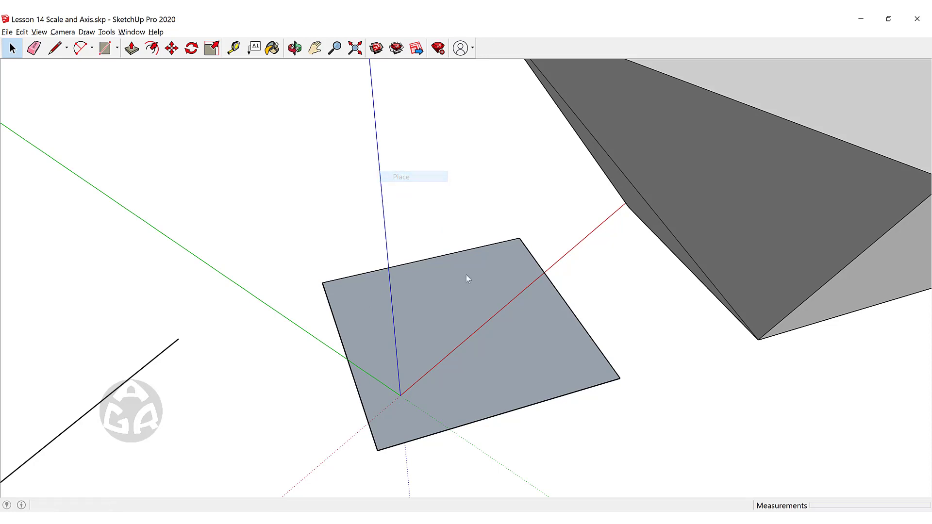
click(424, 388)
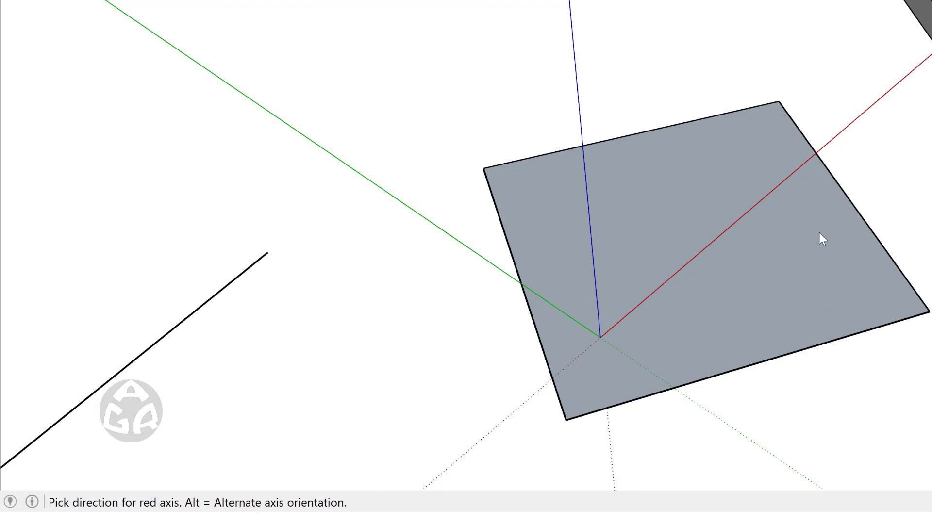
click(777, 227)
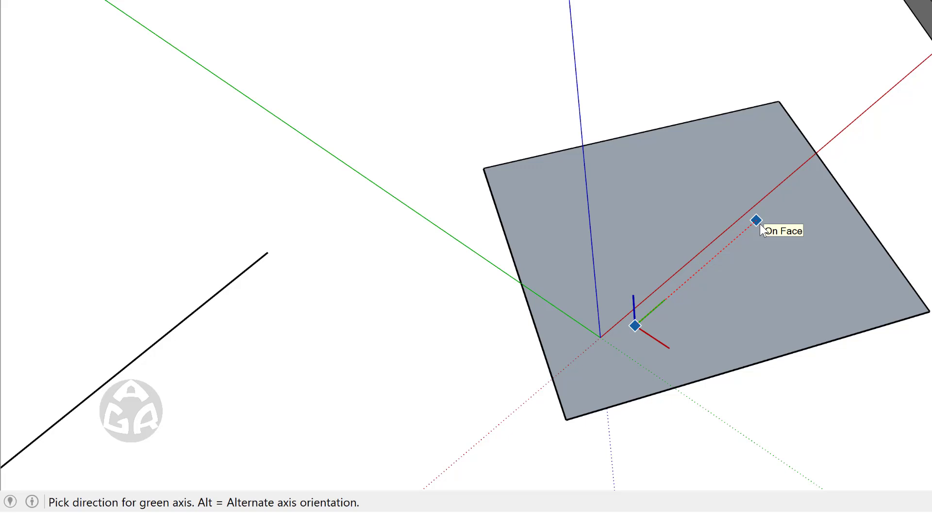
click(760, 225)
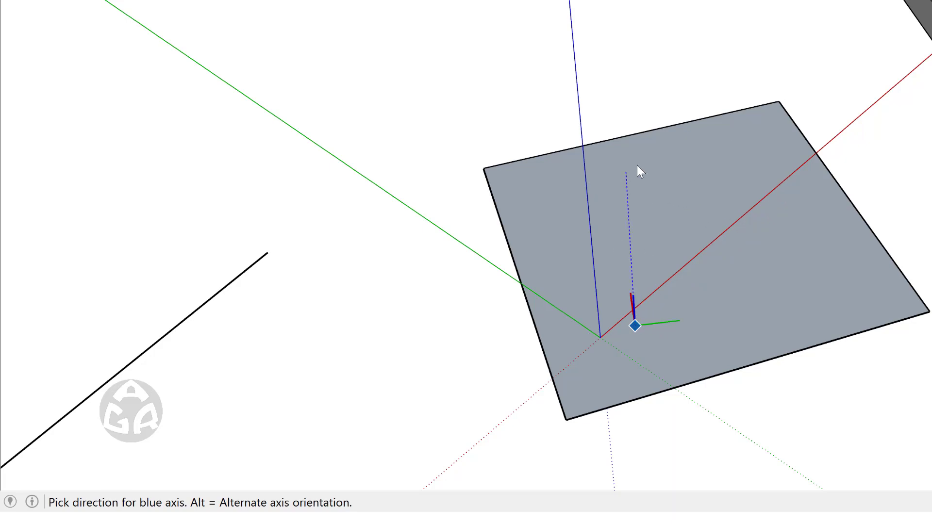
click(653, 170)
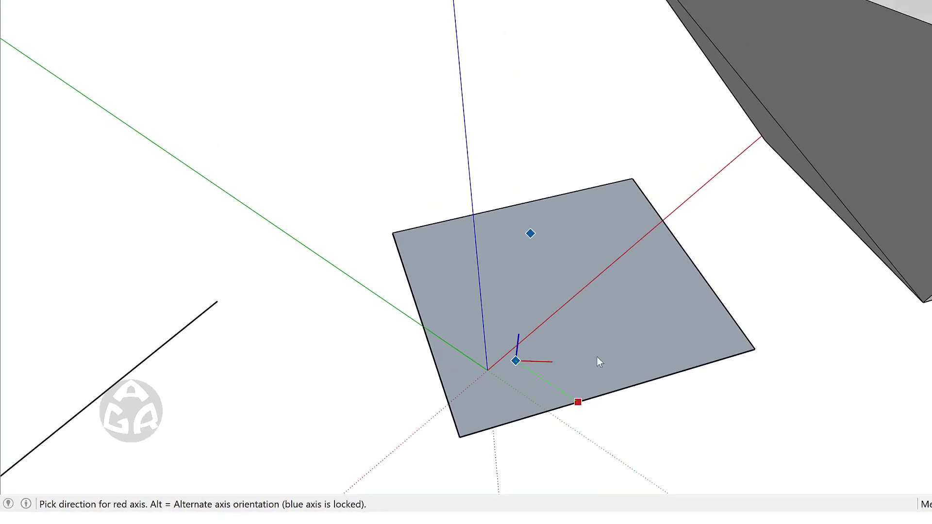
mouse_move(600, 361)
middle_down()
mouse_move(451, 264)
mouse_move(428, 226)
middle_up()
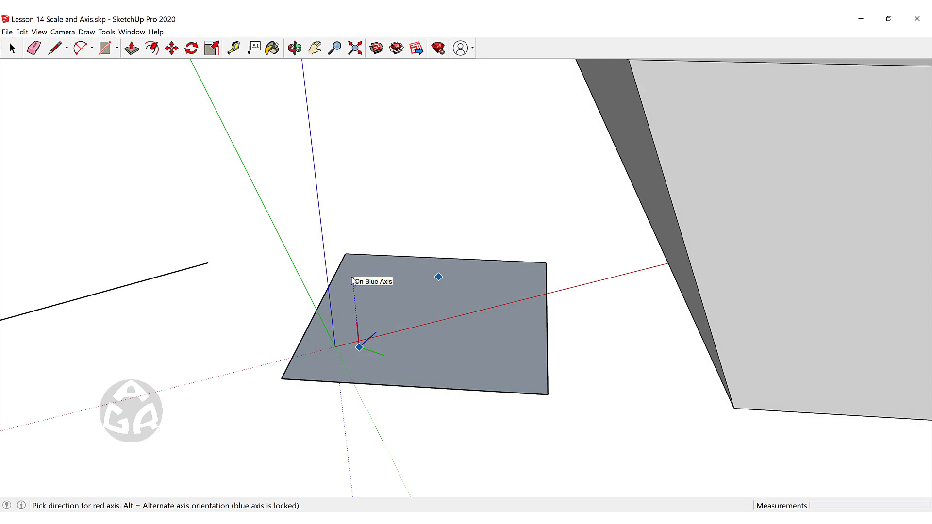
click(343, 188)
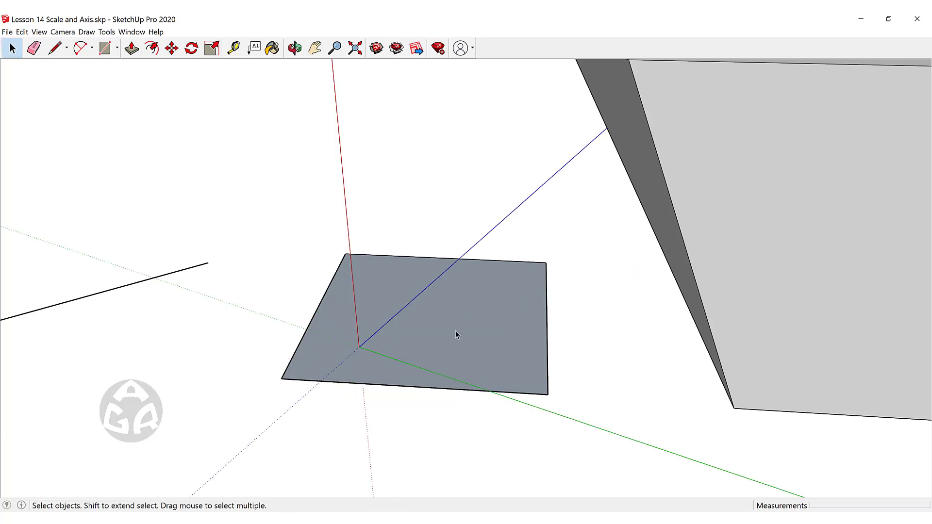
- Reset the rotated axes on the flat rectangle to the default origin and return to the loose lines near it
middle_drag(327, 302, 434, 237)
right_click(434, 237)
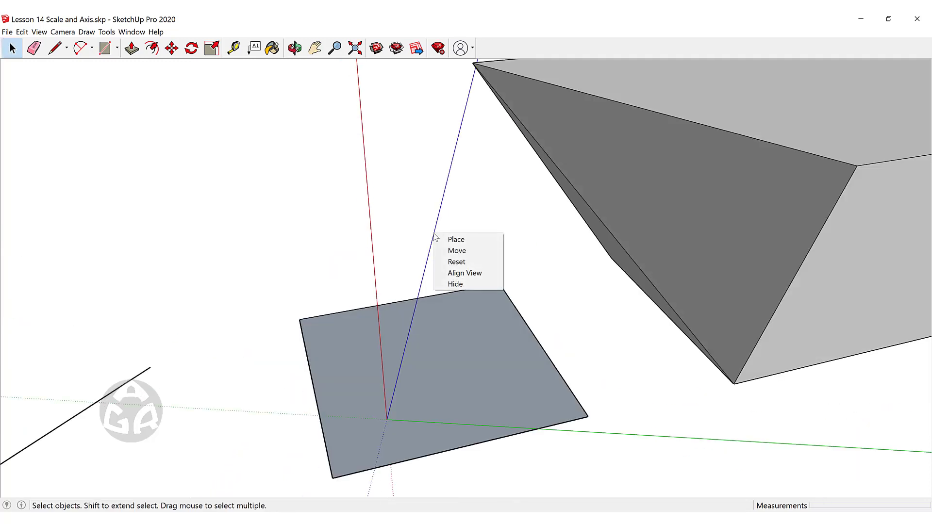
click(454, 262)
middle_drag(441, 179, 337, 293)
scroll(336, 294, up, 2)
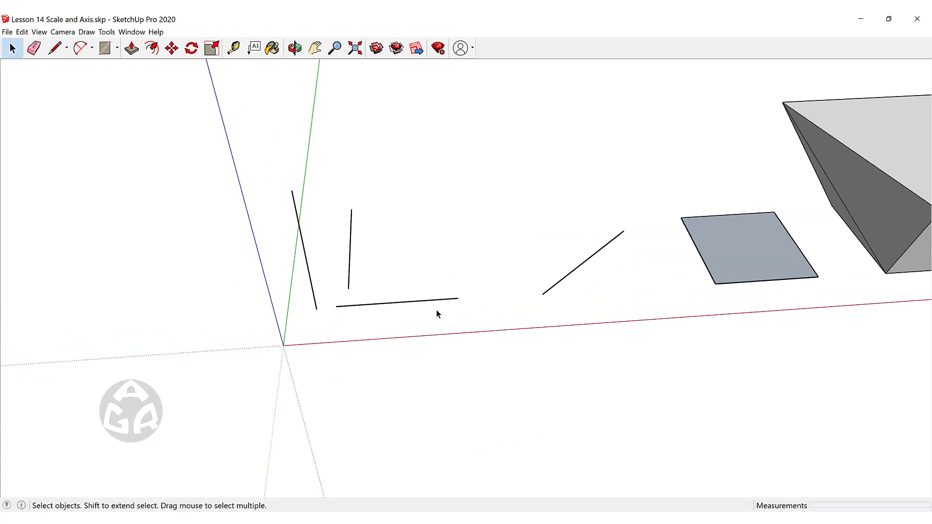
- Move the axes 5 m along the red direction and reset them to the default origin
middle_drag(436, 310, 335, 394)
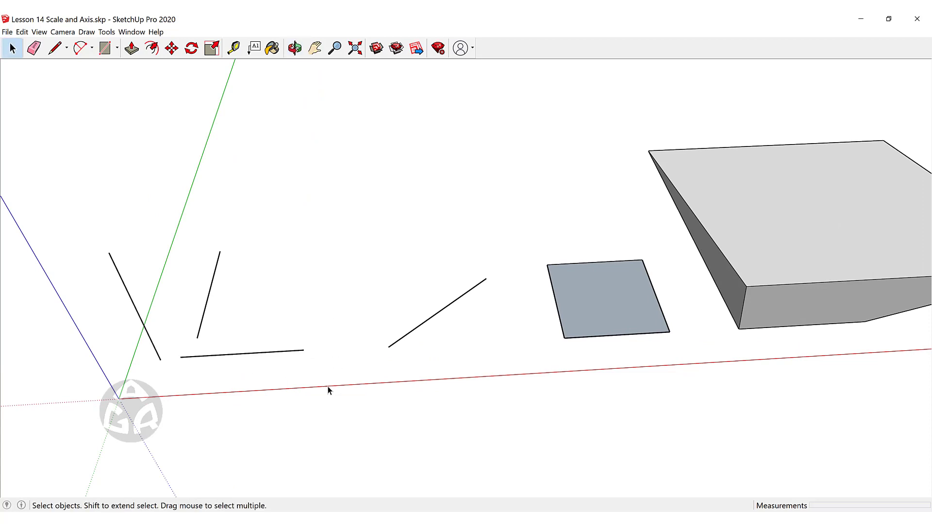
right_click(328, 390)
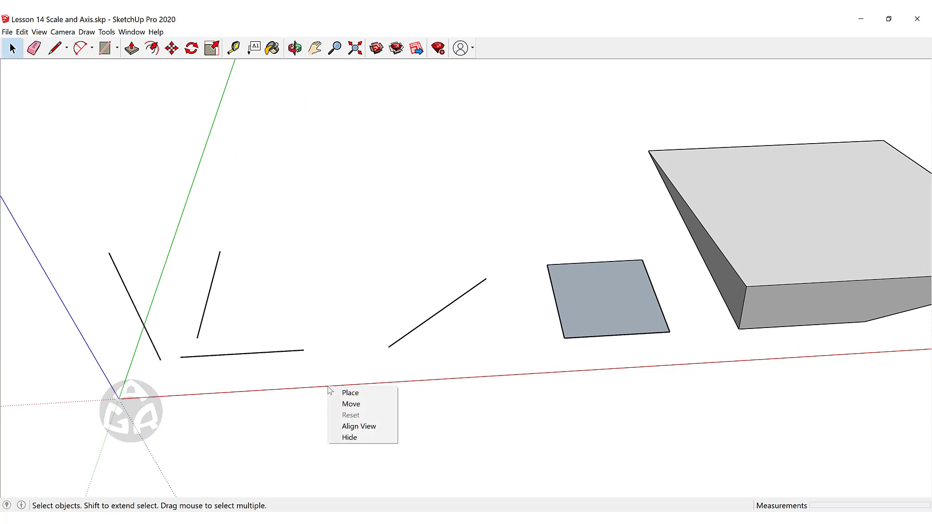
click(371, 408)
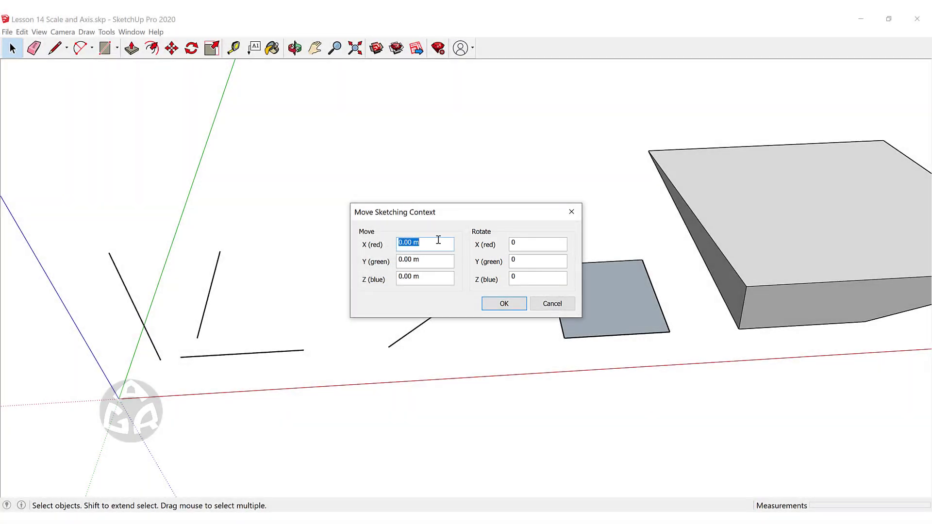
click(439, 263)
click(424, 277)
click(420, 243)
text(5)
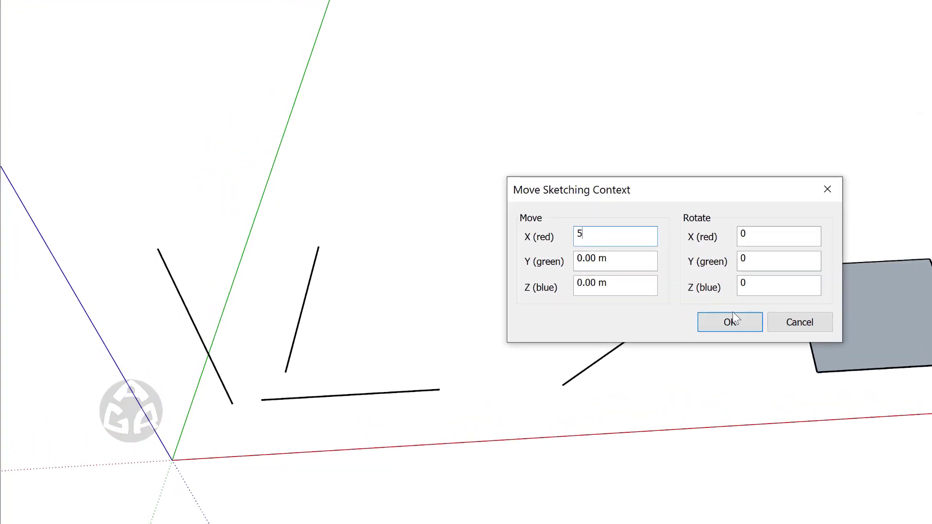
click(738, 319)
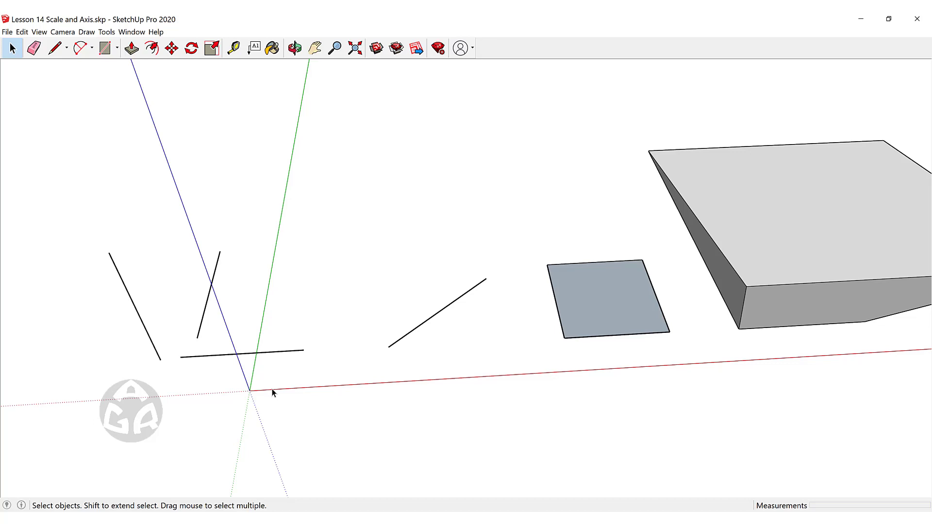
right_click(273, 390)
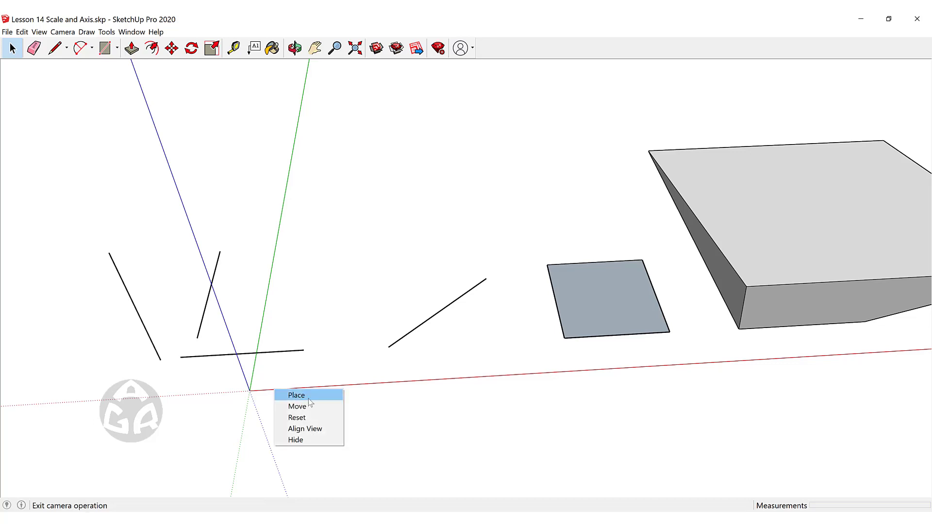
click(326, 417)
- Move the axes 5 m along red and 5 m along green, and undo that move
right_click(223, 395)
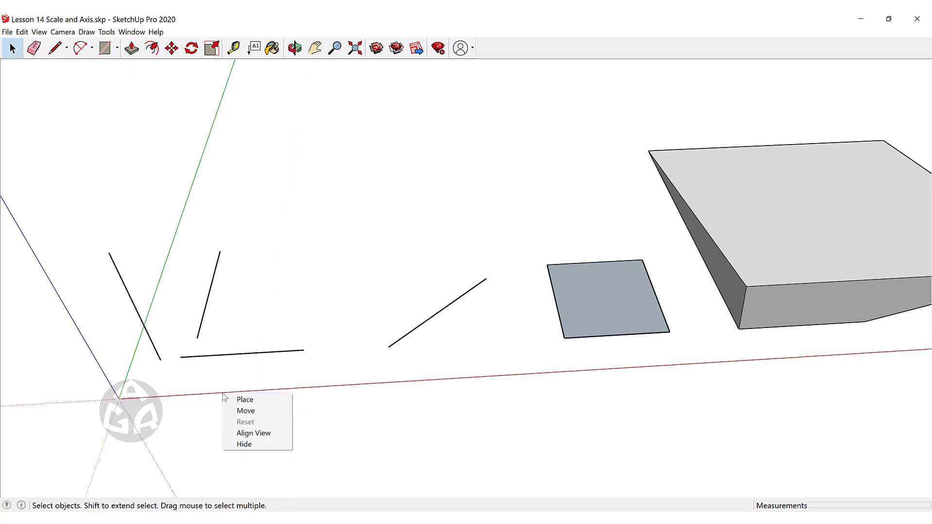
click(273, 411)
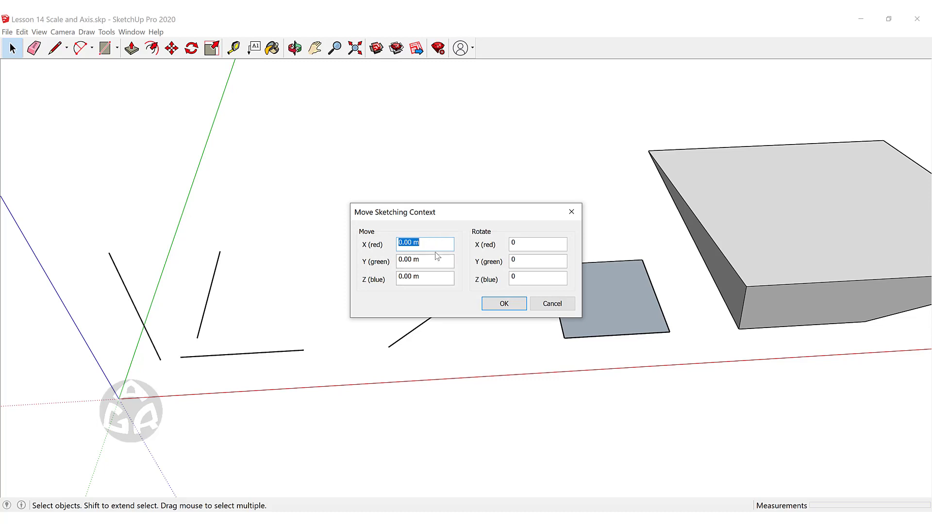
text(5)
key(Tab)
text(5)
click(521, 308)
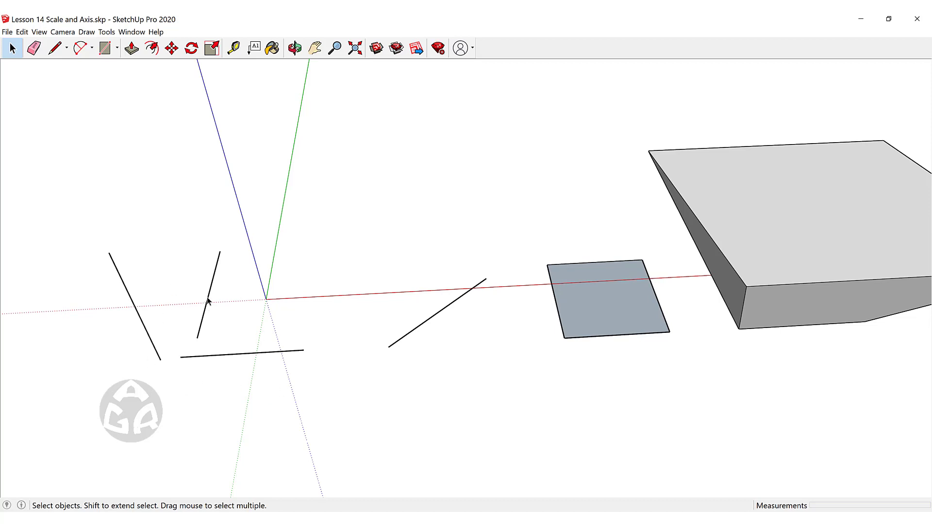
key(ctrl+z)
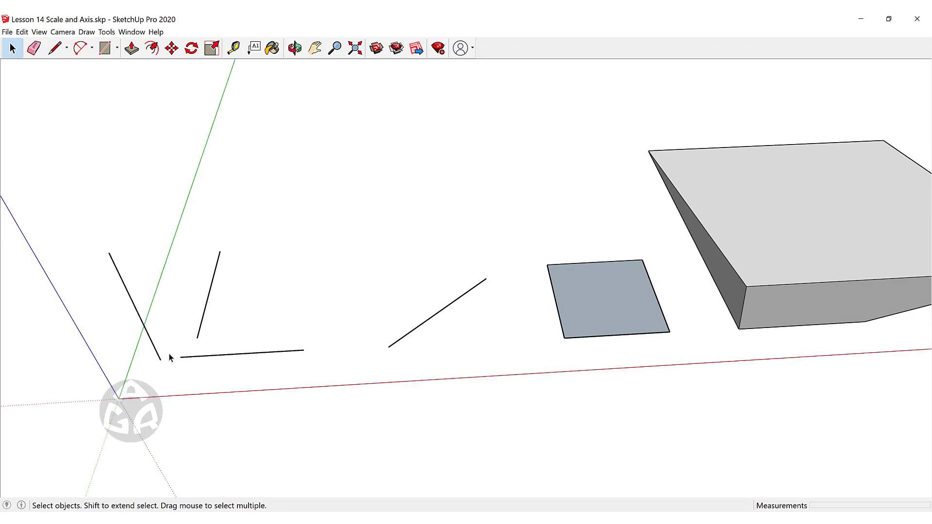
- Move the axes 5 m up along the blue direction and inspect the raised origin beside the loose lines
right_click(280, 389)
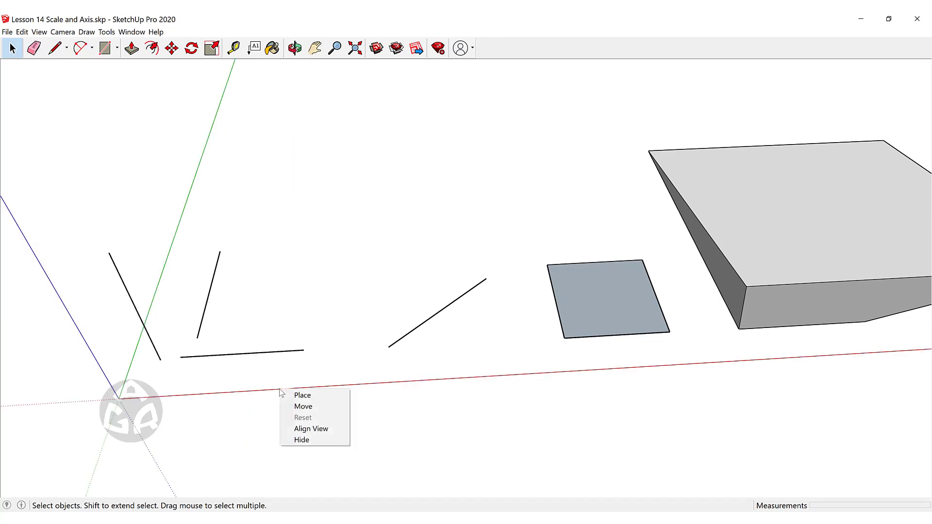
click(330, 410)
drag(449, 280, 283, 282)
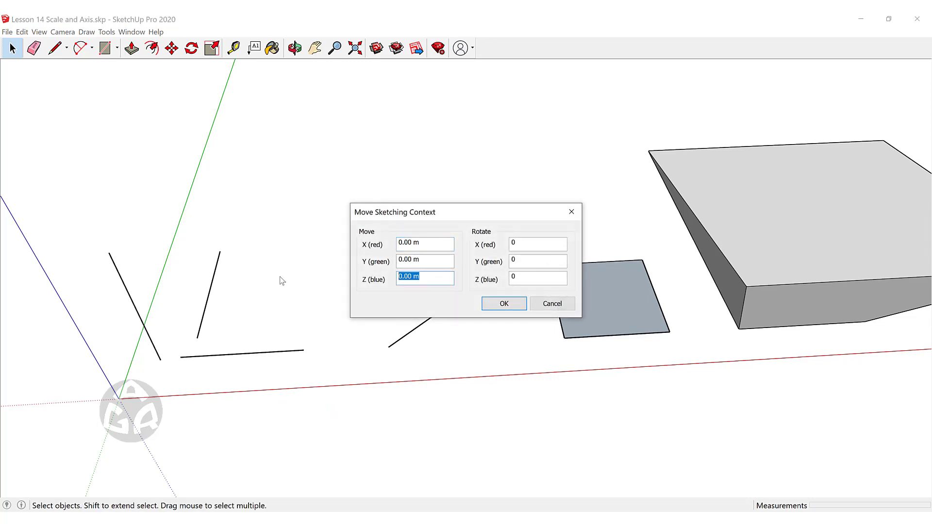
text(5)
click(505, 308)
mouse_move(374, 360)
middle_down()
mouse_move(327, 277)
mouse_move(416, 206)
mouse_move(273, 227)
middle_up()
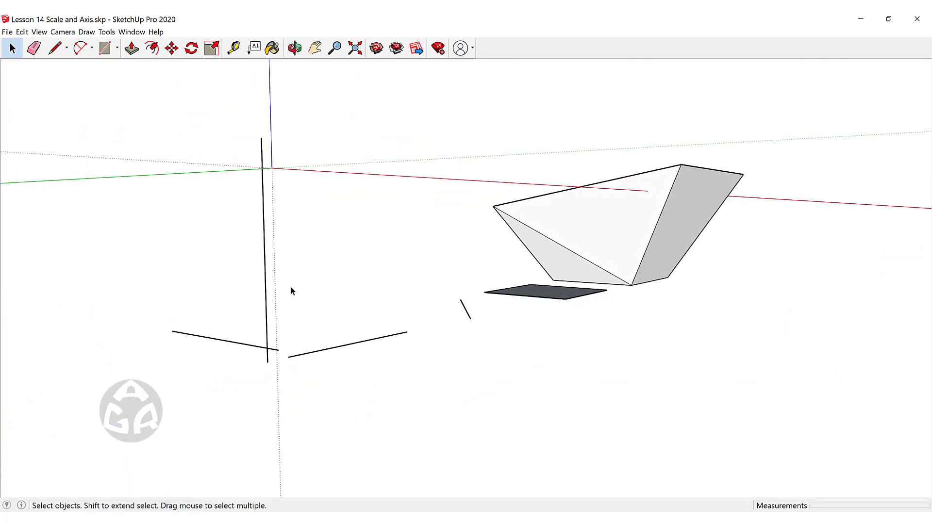
middle_drag(396, 210, 429, 360)
- Move the axes along the red direction by a negative distance, away from the loose lines
click(474, 373)
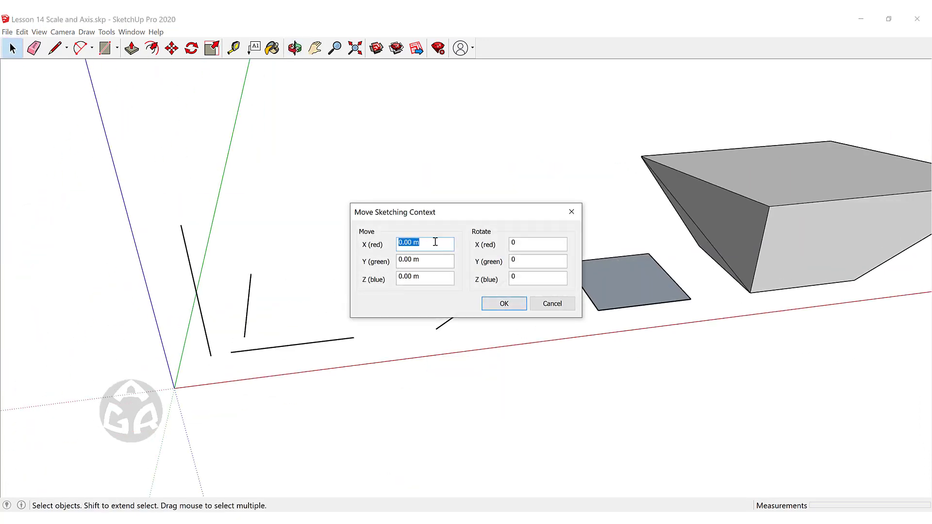
text(-1)
click(493, 304)
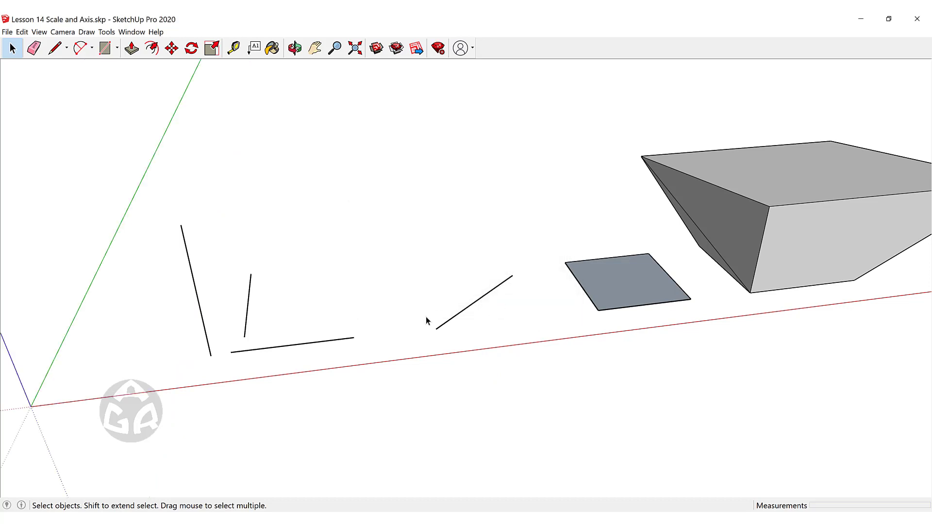
- Reset the axes to the default origin, rotate them 45 degrees about the red axis and inspect the tilt
middle_drag(426, 321, 388, 373)
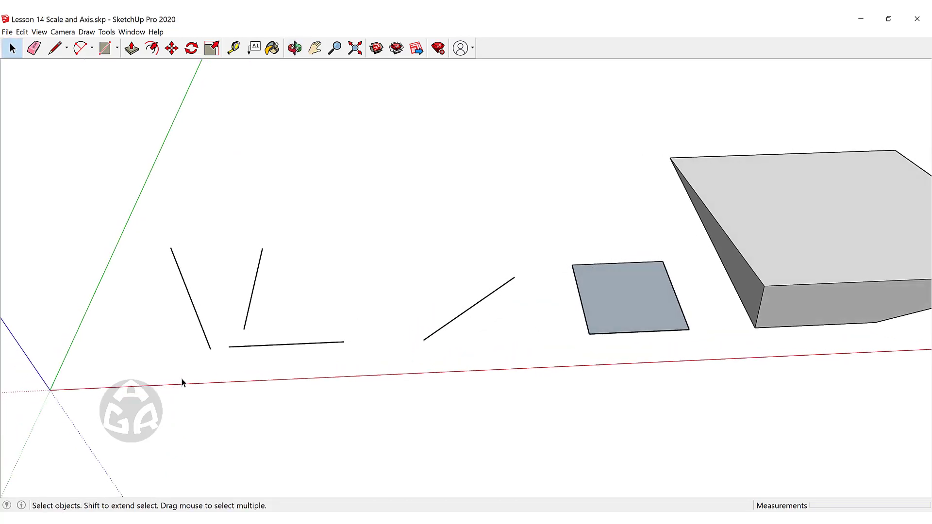
right_click(210, 383)
click(225, 400)
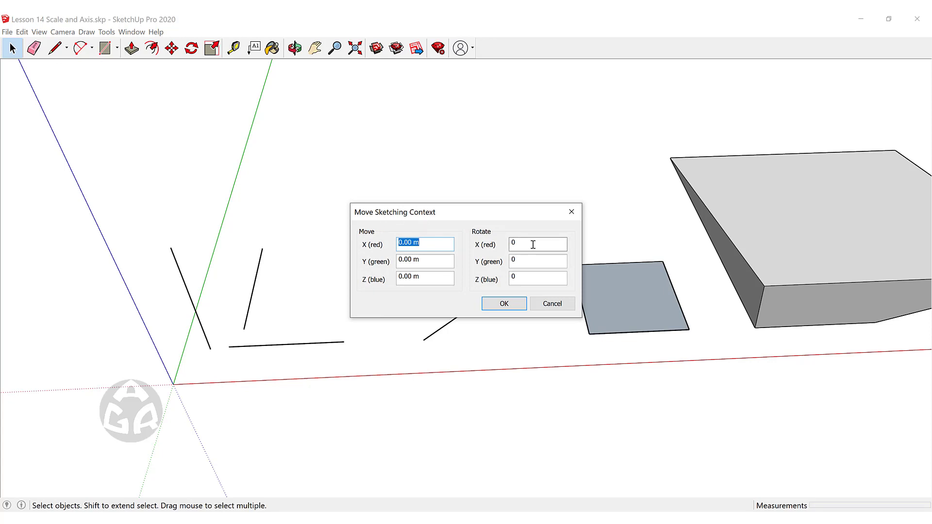
double_click(512, 244)
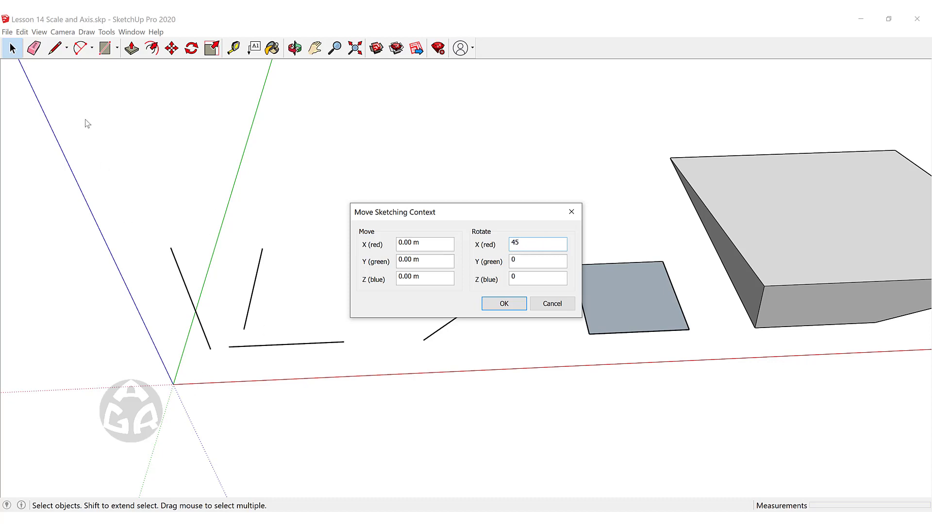
click(516, 299)
mouse_move(495, 306)
middle_down()
mouse_move(77, 129)
mouse_move(413, 345)
middle_up()
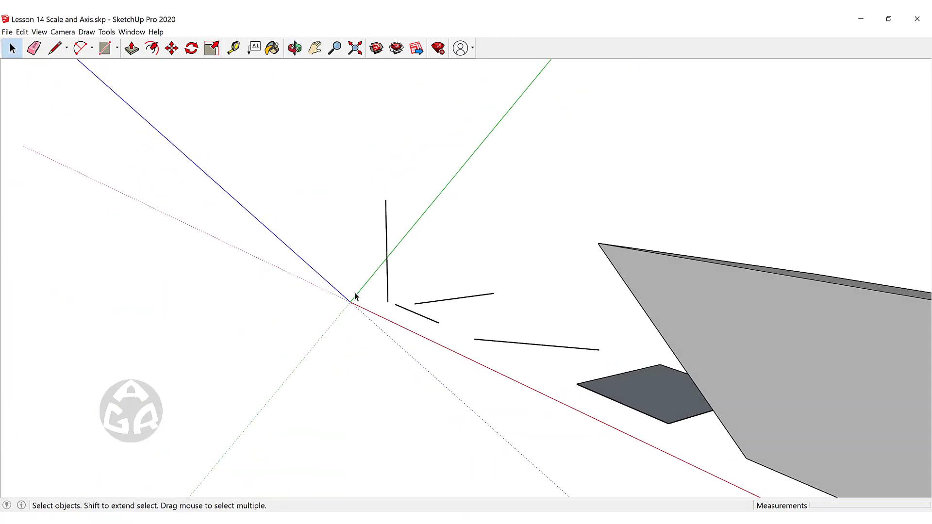
middle_drag(410, 240, 280, 304)
- Rotate the default axes 60 degrees about the blue axis, leaving the move distances at 0
right_click(292, 307)
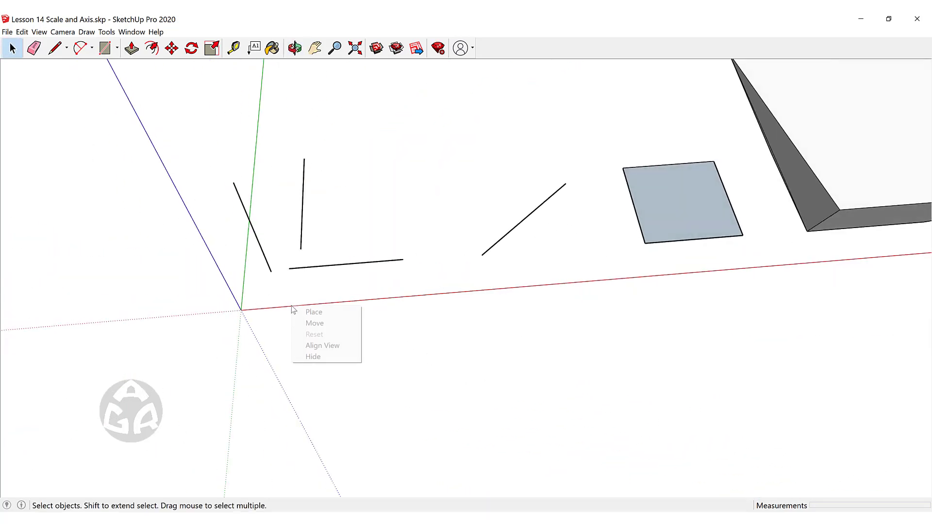
click(344, 326)
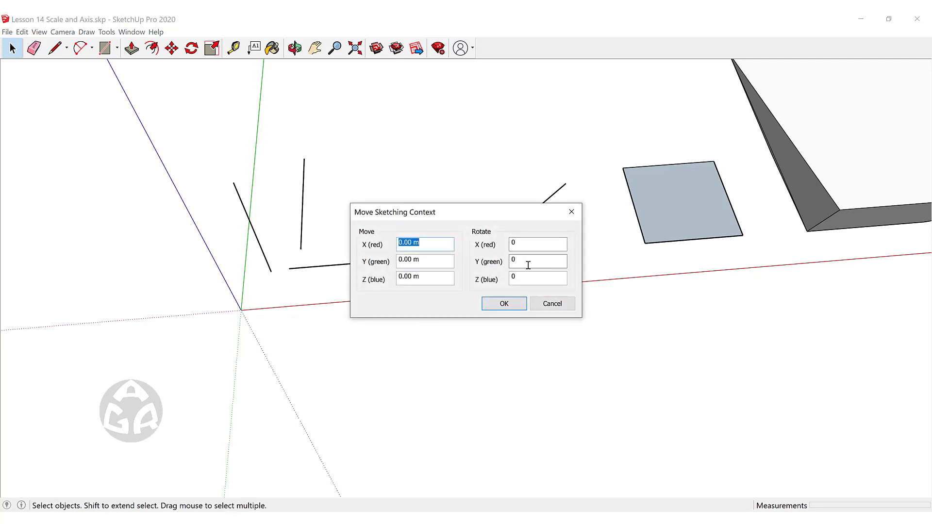
double_click(516, 278)
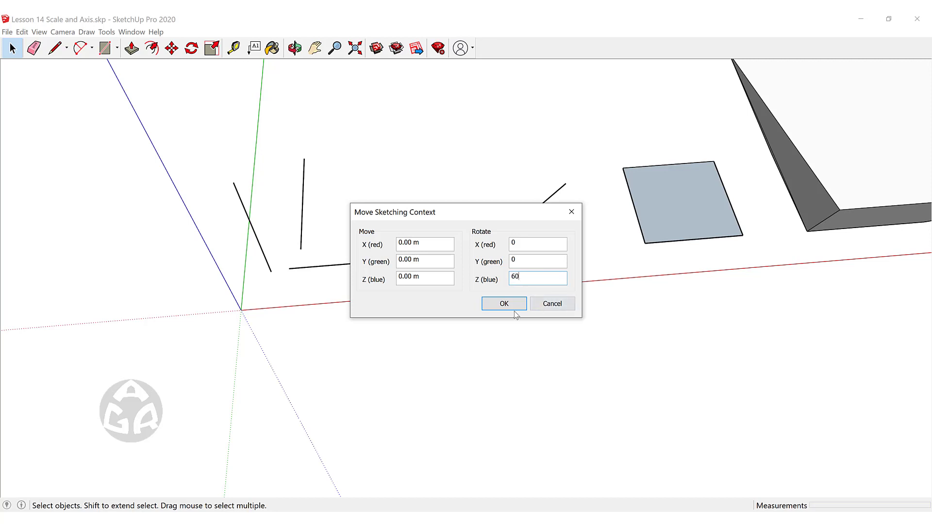
click(516, 304)
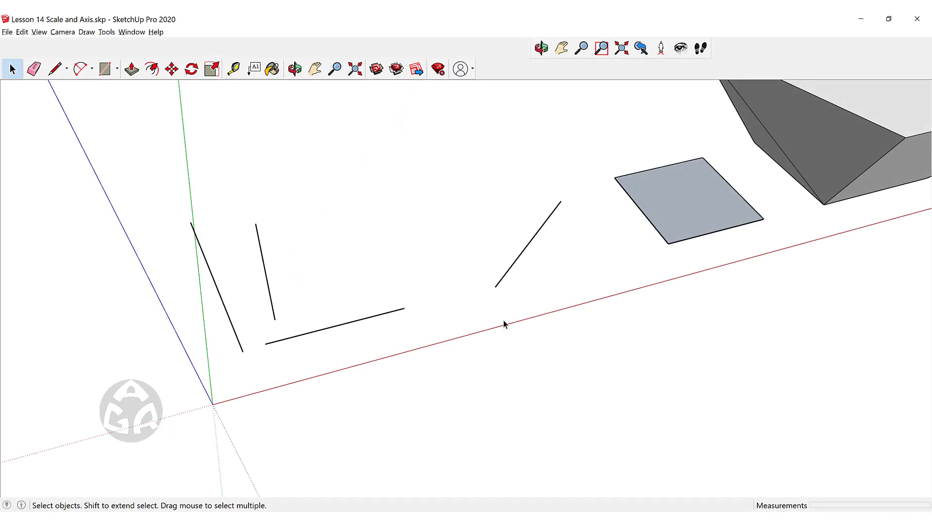
- Rotate the axes about blue once more from the default origin so red runs diagonally past the loose lines
right_click(483, 334)
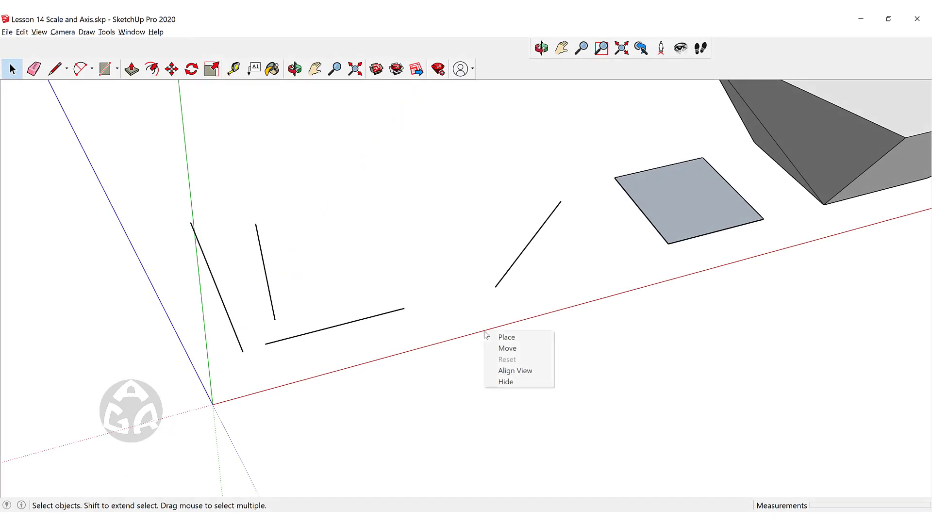
click(528, 348)
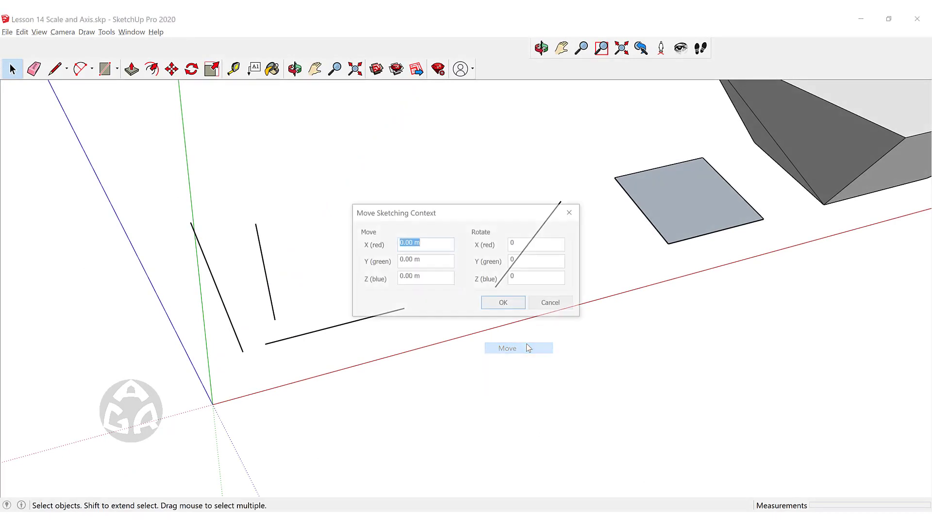
double_click(528, 277)
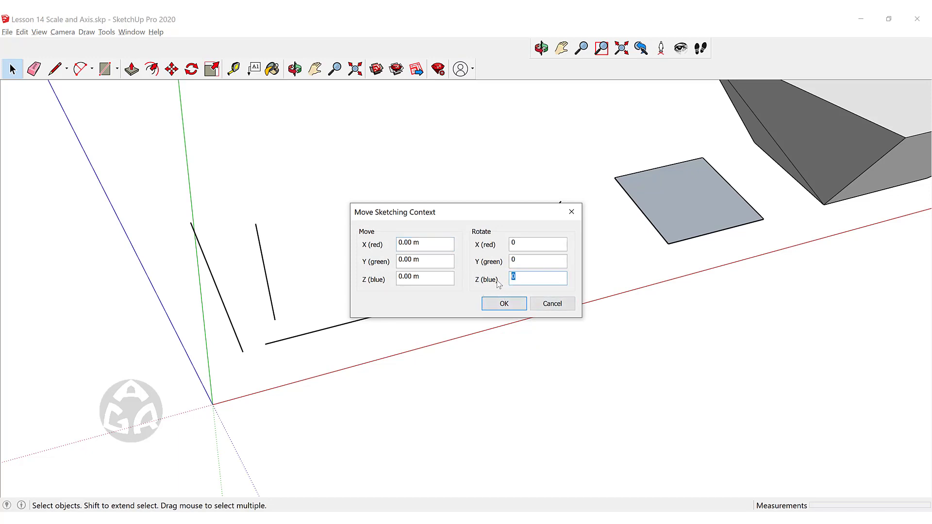
click(512, 304)
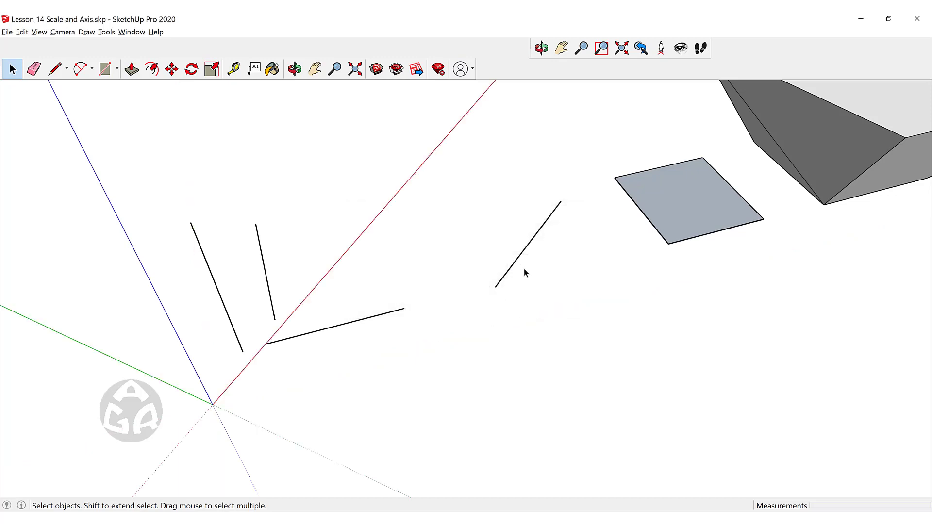
- Draw a 5 m line parallel to the rotated red axis and a 6 m line from its end parallel to green
middle_drag(436, 225, 395, 272)
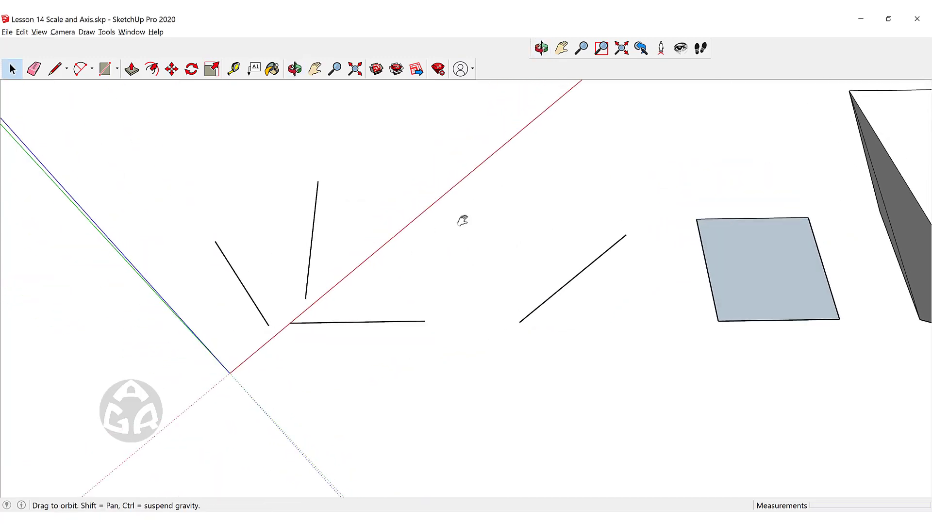
middle_drag(462, 219, 376, 321)
key(l)
mouse_move(448, 166)
middle_down()
mouse_move(356, 312)
mouse_move(399, 285)
middle_up()
click(384, 275)
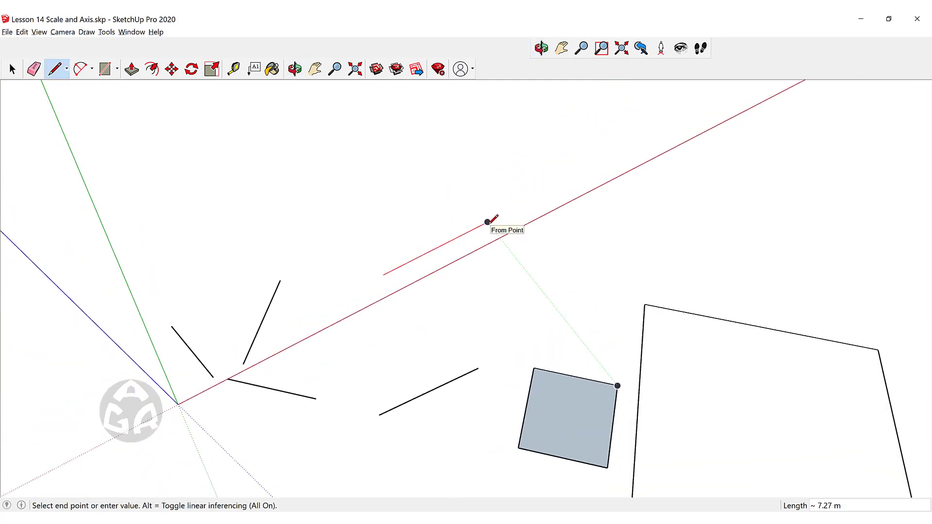
text(5)
key(Return)
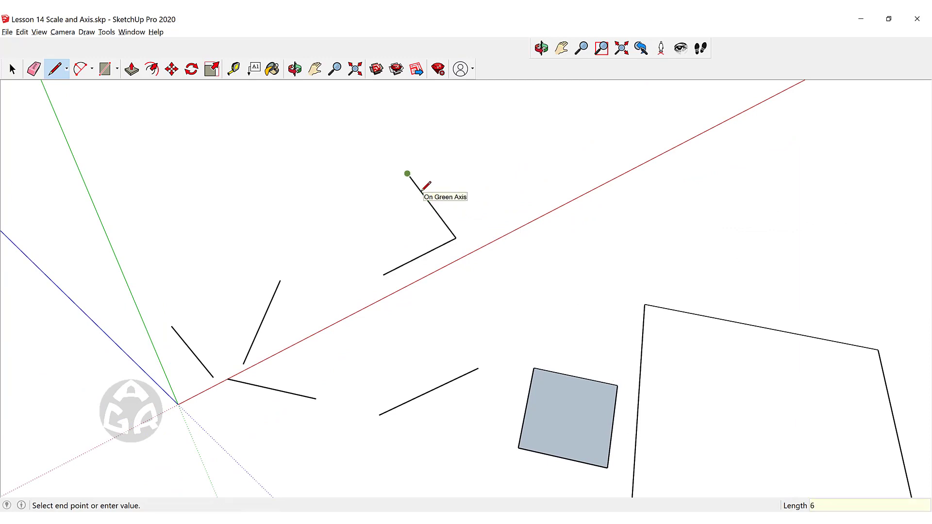
- Close the rectangle with an edge parallel to red and a 6 m edge parallel to green back to the start point
click(407, 174)
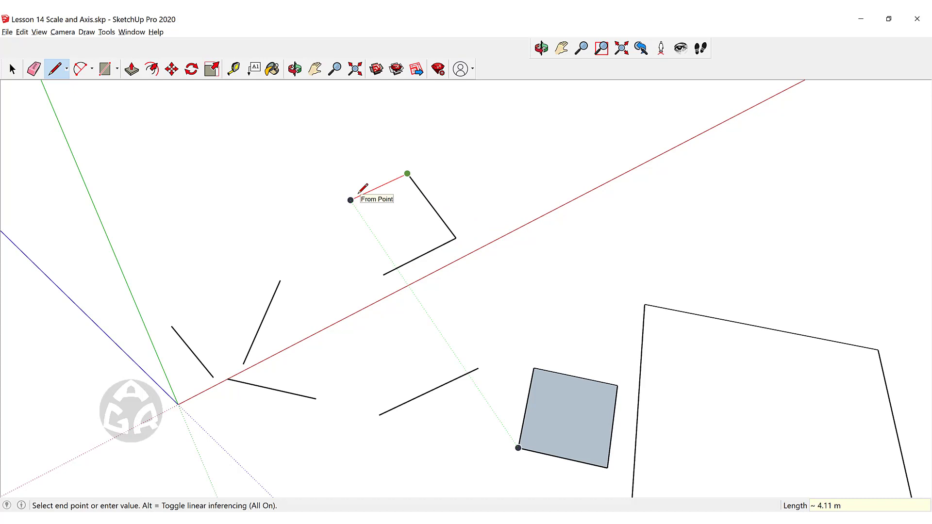
key(Right)
click(386, 272)
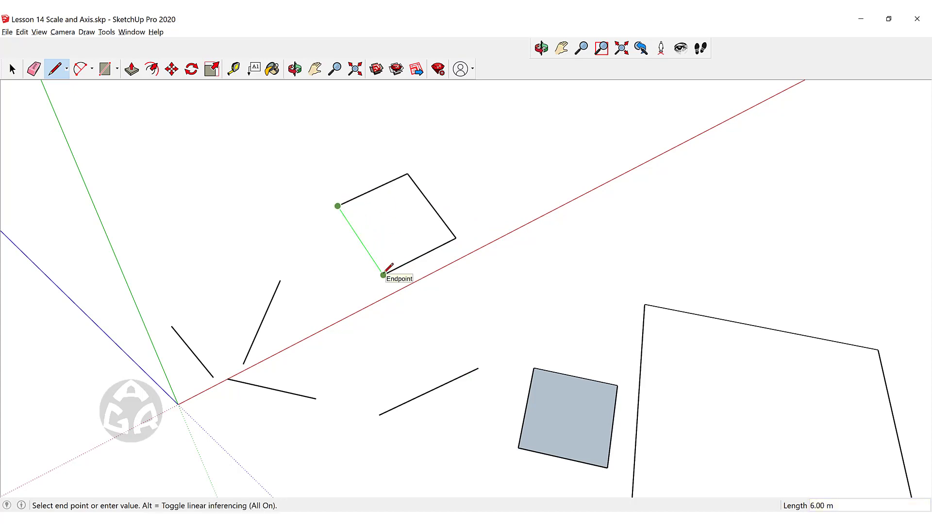
click(383, 275)
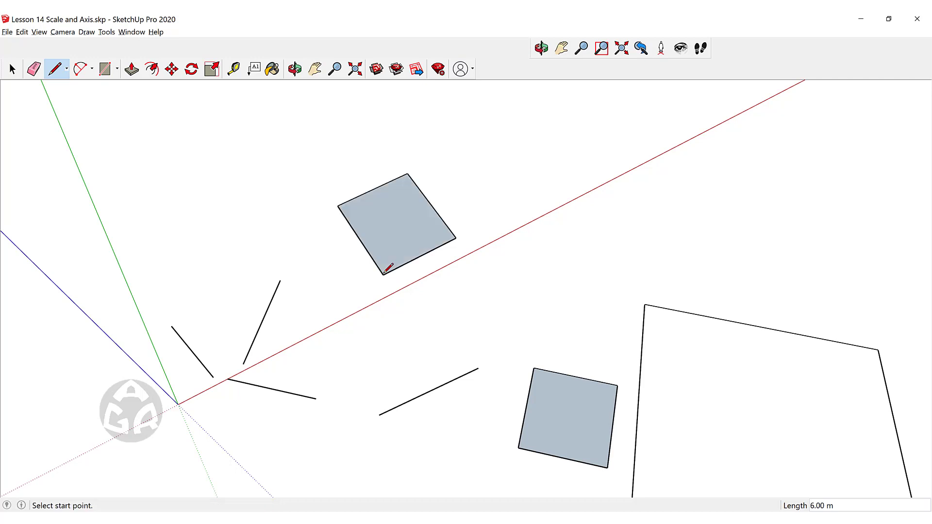
key(space)
- Reset the rotated drawing axes to their default orientation
middle_drag(349, 292, 401, 292)
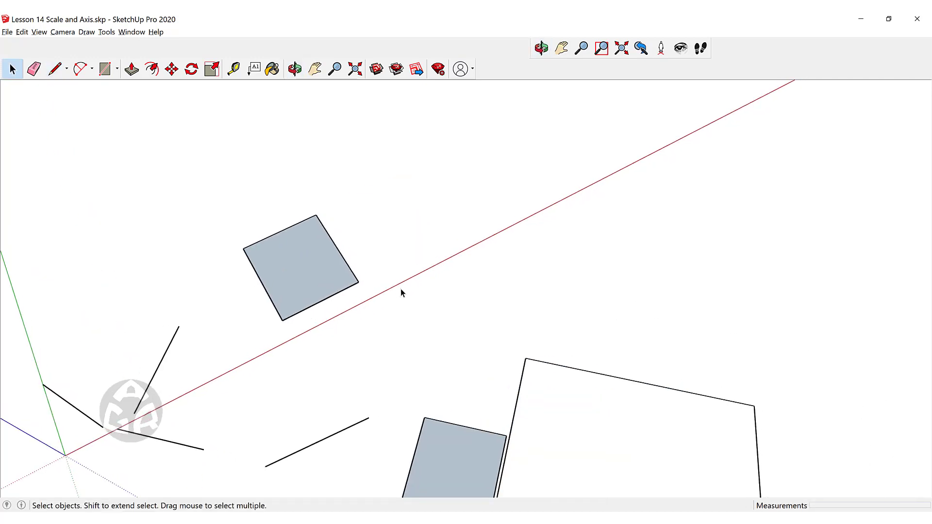
right_click(467, 253)
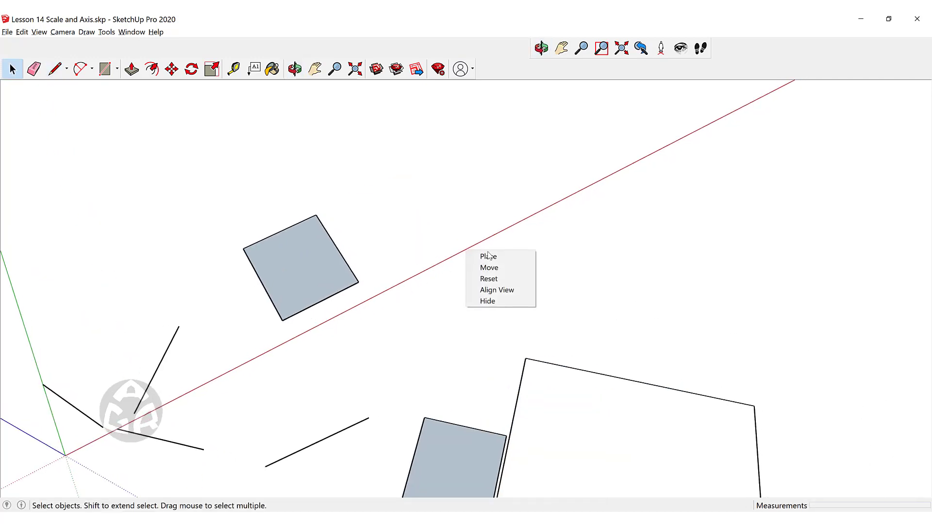
click(517, 279)
- Draw three separate rectangles aligned to the default axes in the empty area beyond the existing faces
middle_drag(493, 339, 364, 241)
key(r)
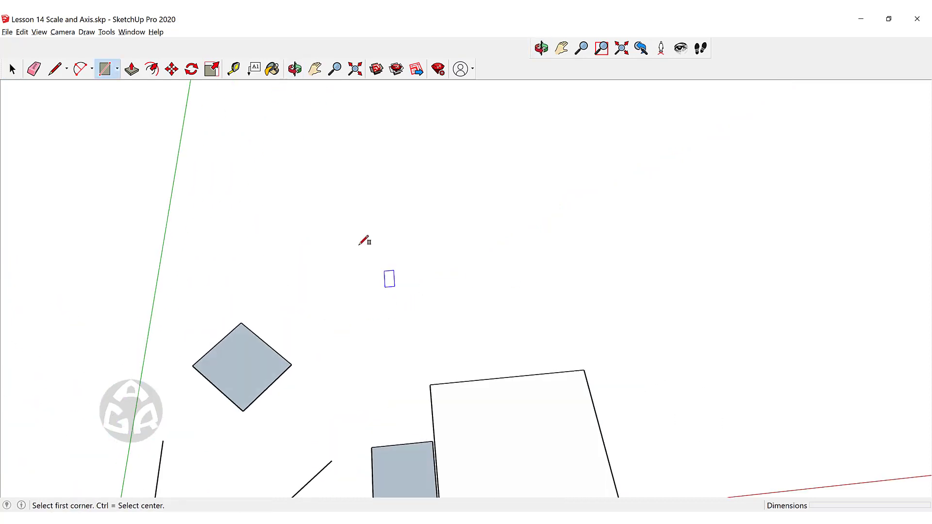
click(359, 247)
click(438, 310)
middle_drag(438, 305, 466, 224)
click(436, 182)
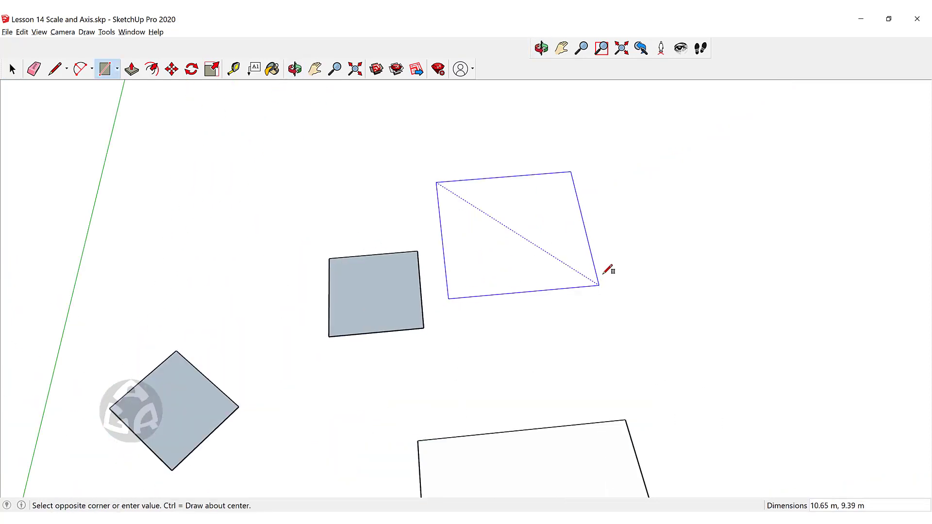
click(589, 279)
shift+middle_drag(247, 214, 372, 215)
click(333, 202)
click(435, 273)
key(space)
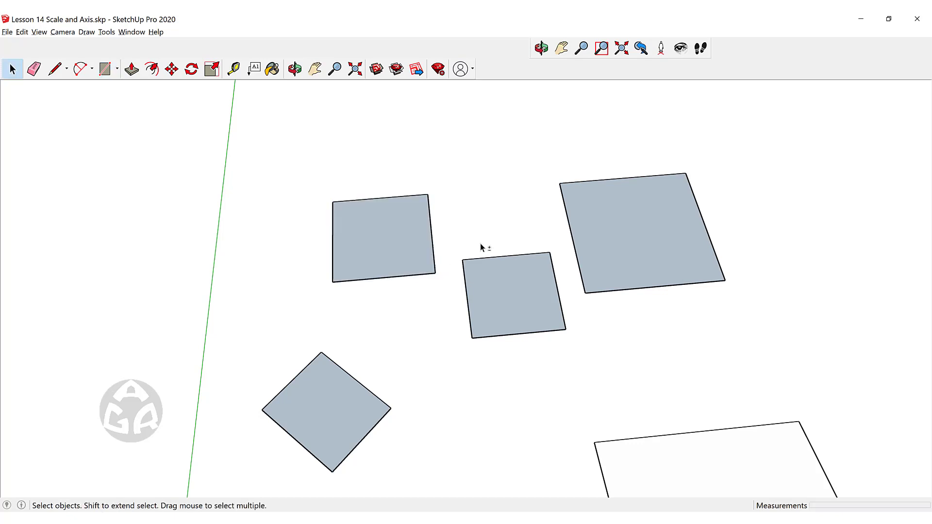
- Rotate the default axes 45 degrees about the blue axis
shift+middle_drag(481, 248, 472, 271)
right_click(203, 332)
click(242, 345)
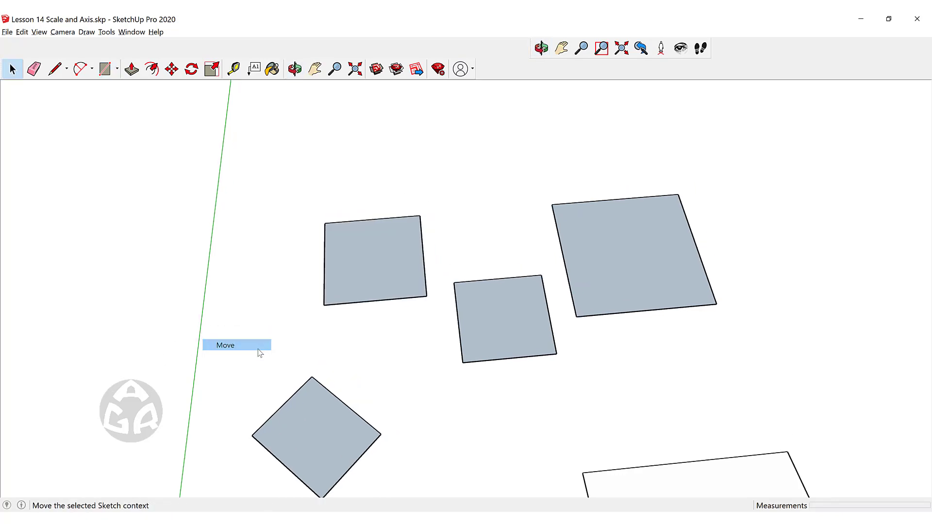
double_click(514, 277)
text(45)
click(504, 308)
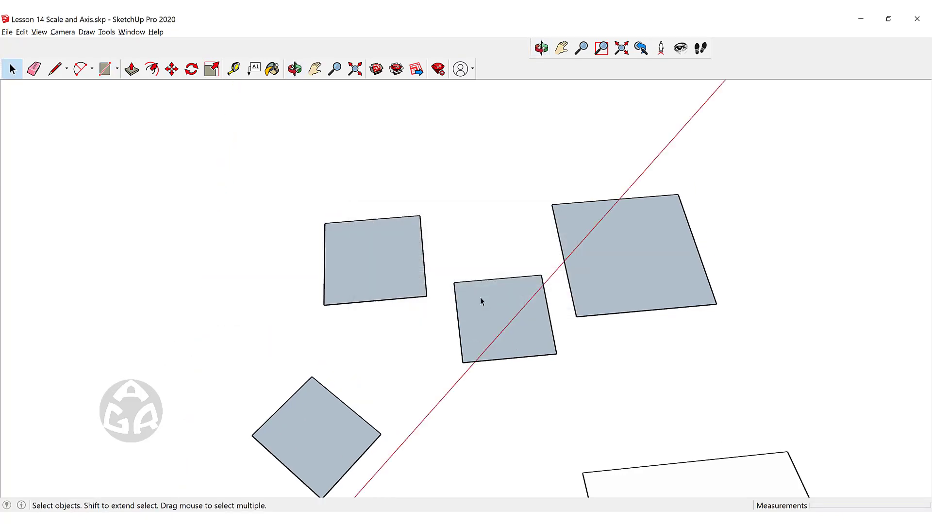
- Draw a large rectangle aligned to the rotated axes so it overlaps the three new rectangles
middle_drag(482, 302, 395, 190)
key(r)
click(391, 167)
key(Escape)
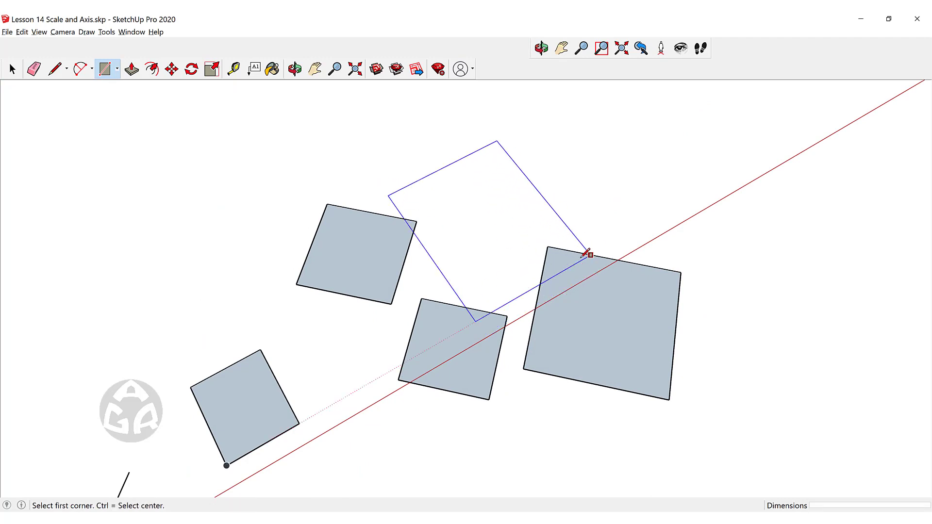
click(312, 306)
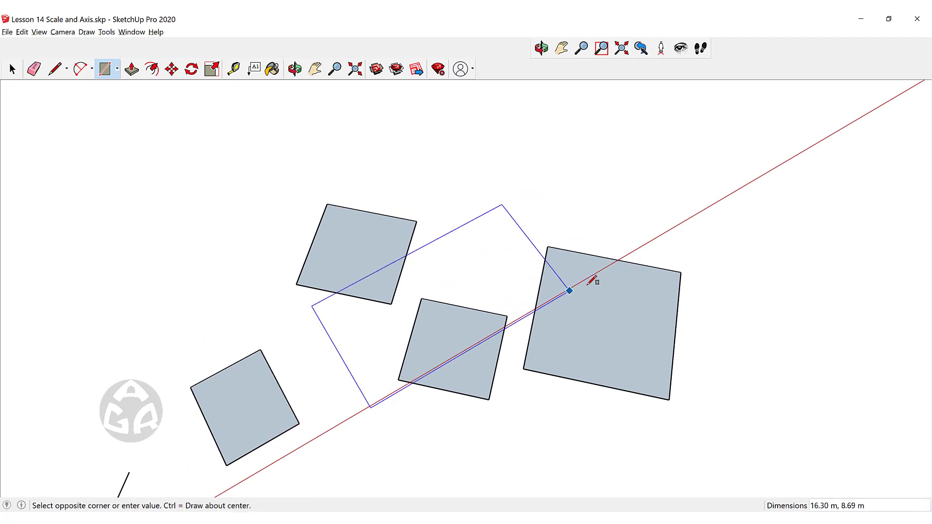
click(649, 251)
key(space)
- Draw a smaller rectangle aligned to the rotated axes, overlapping the large rectangle's long edge and the neighbouring square
shift+middle_drag(461, 191, 442, 252)
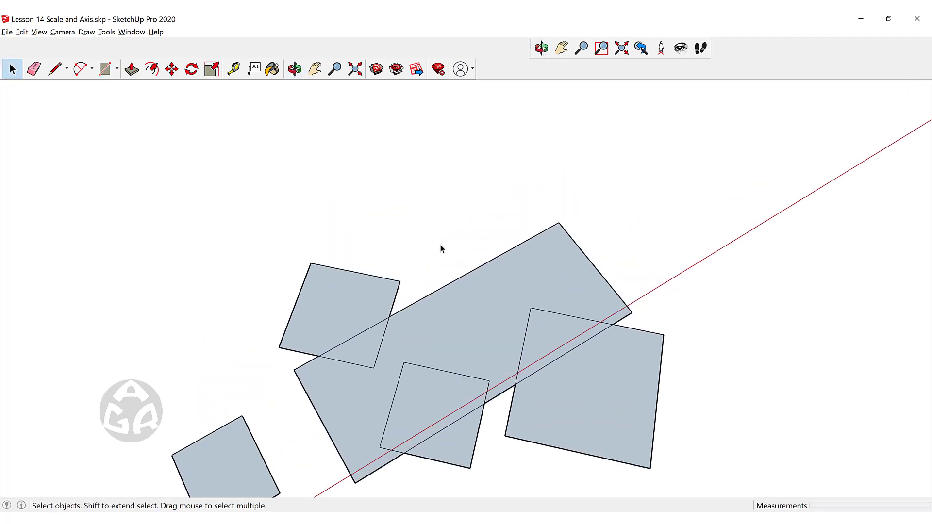
key(r)
click(347, 229)
key(Escape)
click(326, 284)
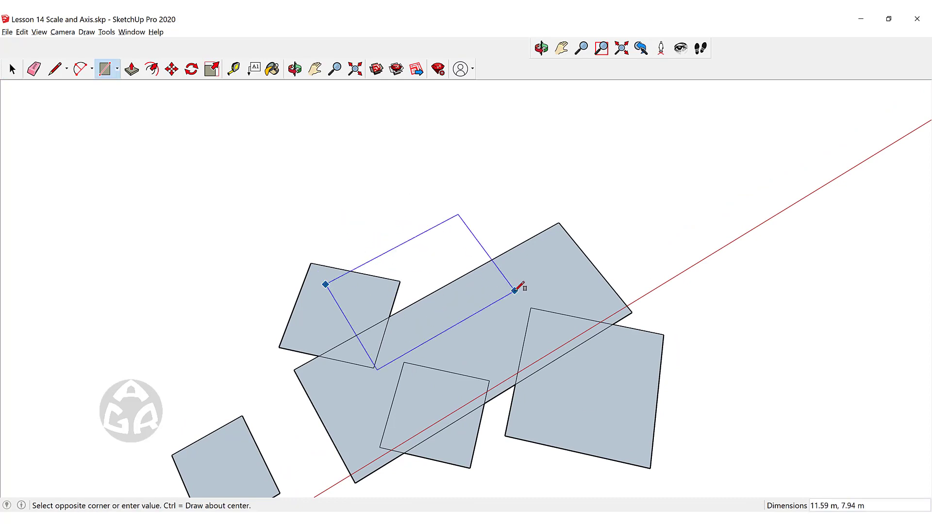
click(505, 274)
key(space)
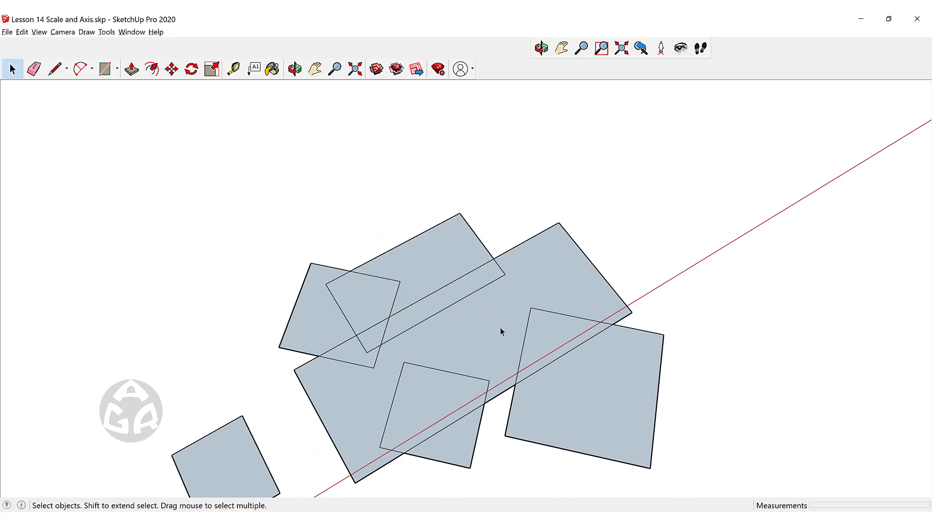
- Erase all interior edges of the overlapping rectangles to merge them into one irregular face
middle_drag(501, 332, 557, 266)
key(e)
mouse_move(443, 416)
mouse_down()
mouse_move(414, 422)
mouse_move(460, 424)
mouse_up()
mouse_move(466, 363)
mouse_down()
mouse_move(471, 350)
mouse_move(500, 356)
mouse_up()
mouse_move(507, 314)
mouse_down()
mouse_move(573, 281)
mouse_move(567, 288)
mouse_up()
drag(437, 266, 461, 262)
mouse_move(384, 334)
mouse_down()
mouse_move(350, 355)
mouse_move(337, 335)
mouse_up()
drag(355, 372, 366, 362)
drag(374, 315, 372, 275)
mouse_move(370, 277)
mouse_down()
mouse_move(361, 290)
mouse_move(316, 291)
mouse_up()
- Push/Pull the merged irregular face up about 3.9 m into a solid
key(space)
click(480, 310)
scroll(459, 255, down, 4)
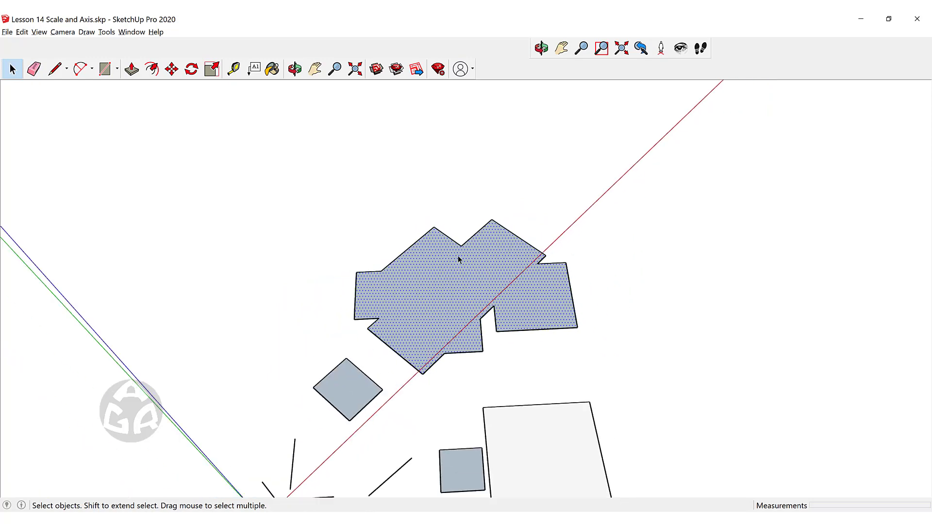
scroll(448, 280, up, 3)
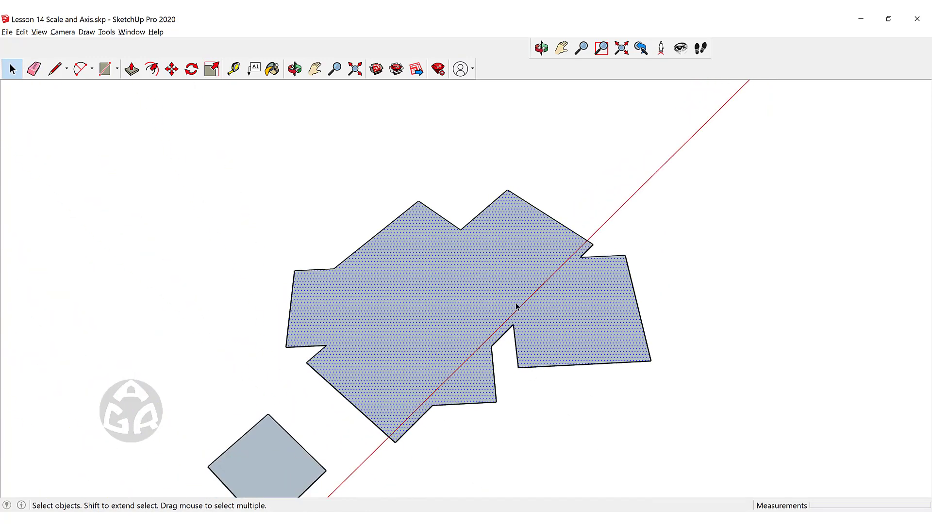
middle_drag(516, 306, 493, 312)
key(p)
drag(472, 312, 484, 281)
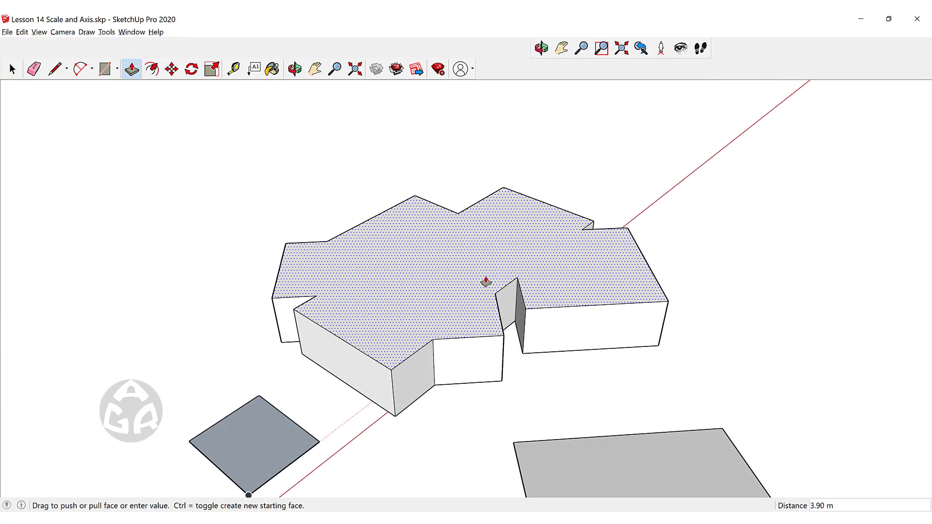
click(486, 282)
key(space)
click(738, 222)
- Scale the solid's top face uniformly from a corner grip to about 0.73
mouse_move(762, 325)
middle_down()
mouse_move(441, 321)
mouse_move(21, 268)
middle_up()
mouse_move(301, 320)
middle_down()
mouse_move(723, 441)
mouse_move(864, 447)
middle_up()
middle_drag(496, 246, 711, 304)
click(437, 335)
middle_drag(322, 395, 315, 274)
scroll(329, 273, down, 6)
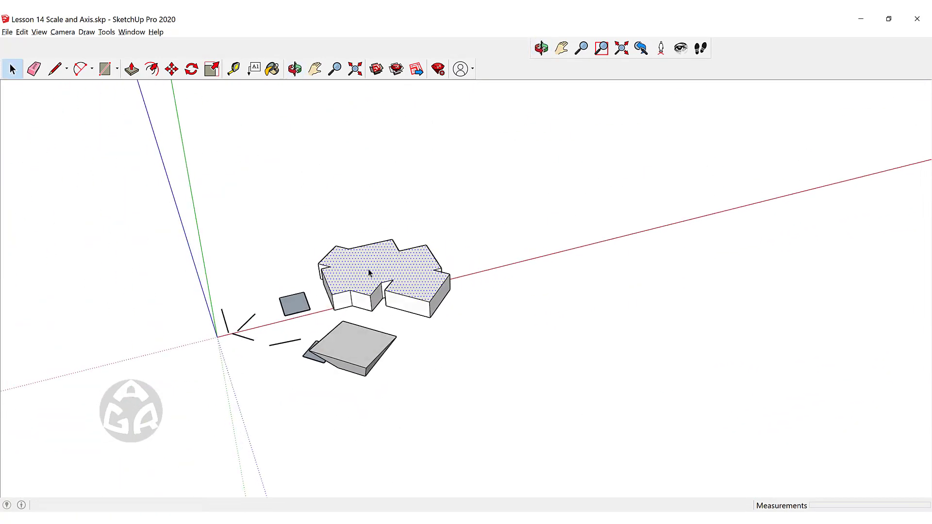
scroll(371, 253, up, 3)
key(s)
scroll(296, 231, up, 3)
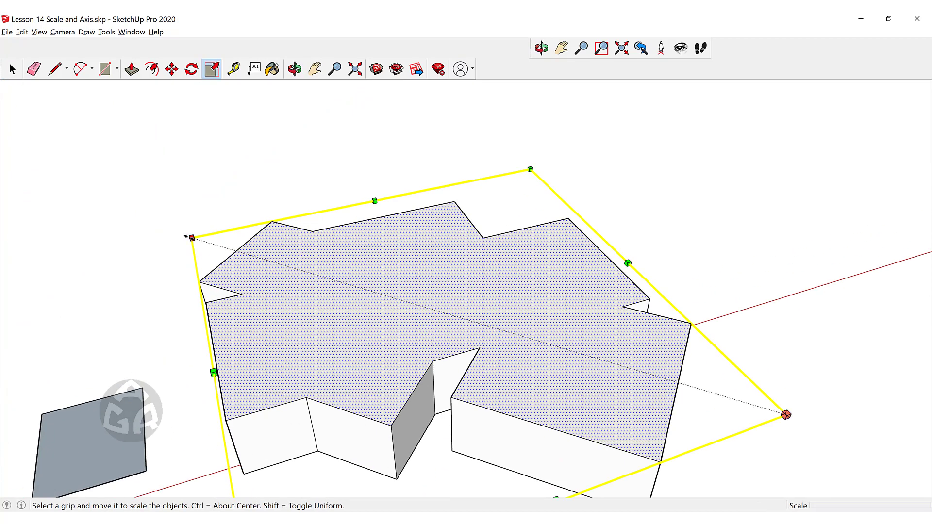
drag(191, 238, 317, 275)
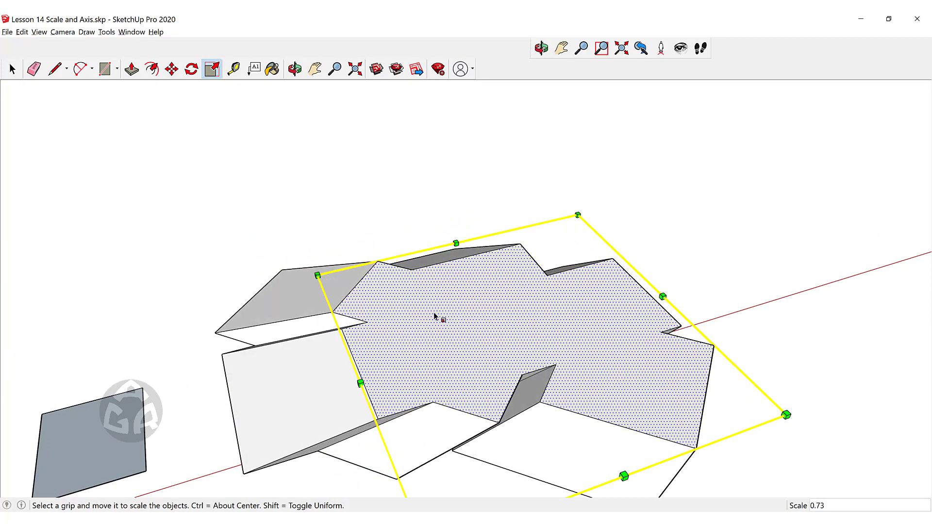
- Push/Pull the scaled top face further up, and scale it inward once more from the far side
key(p)
drag(442, 333, 462, 270)
key(space)
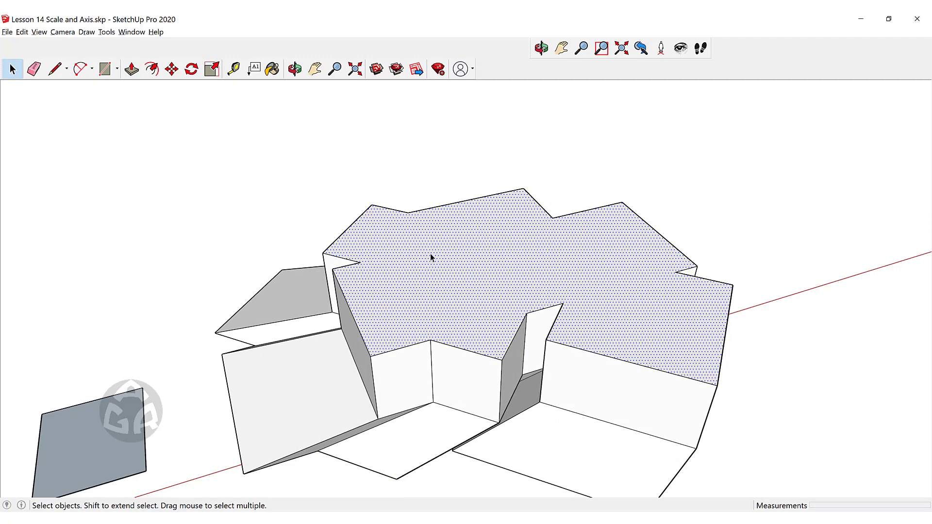
key(s)
drag(814, 352, 680, 318)
key(space)
- Examine the tapered solid from several sides, along with its position relative to the rotated axes
scroll(485, 294, down, 3)
middle_drag(485, 293, 832, 295)
scroll(405, 319, up, 3)
middle_drag(369, 184, 556, 294)
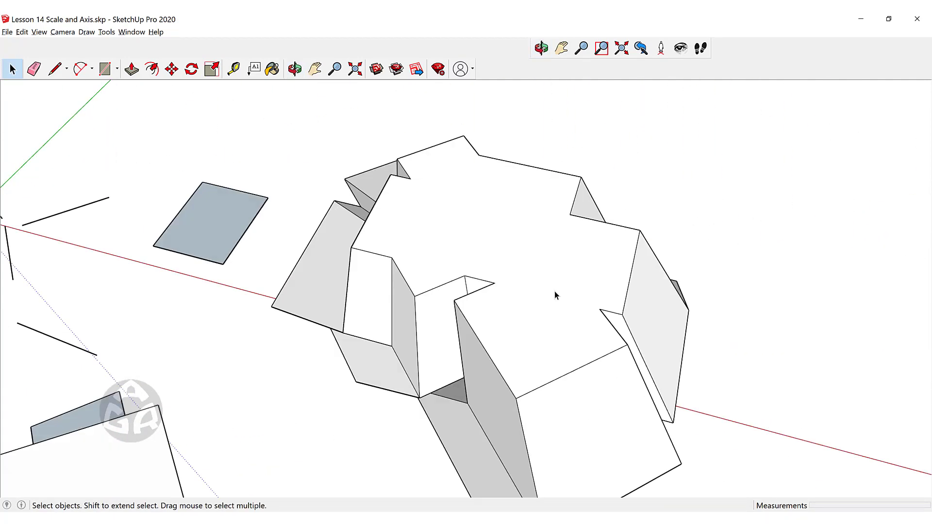
scroll(556, 294, down, 5)
middle_drag(461, 284, 499, 358)
scroll(390, 281, up, 1)
scroll(390, 281, up, 1)
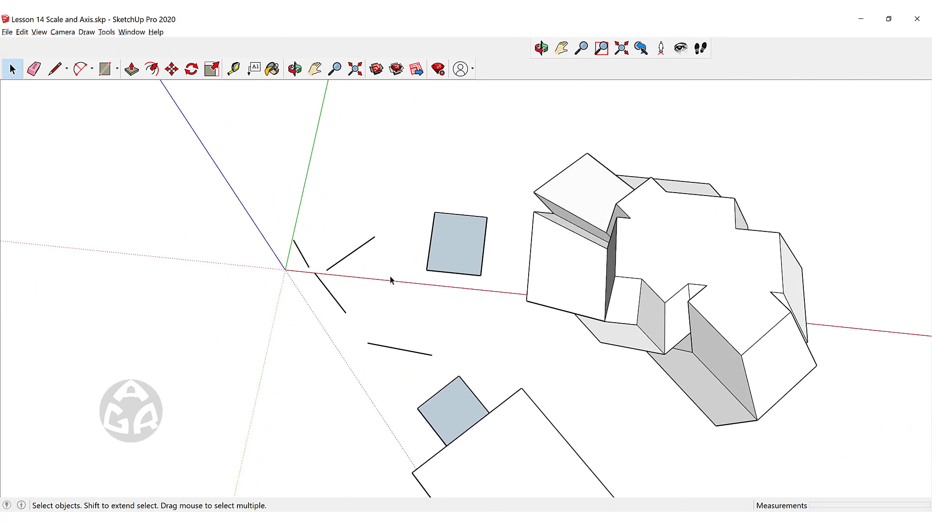
- Show the model in front view and reset the axes to default
key(shift+f)
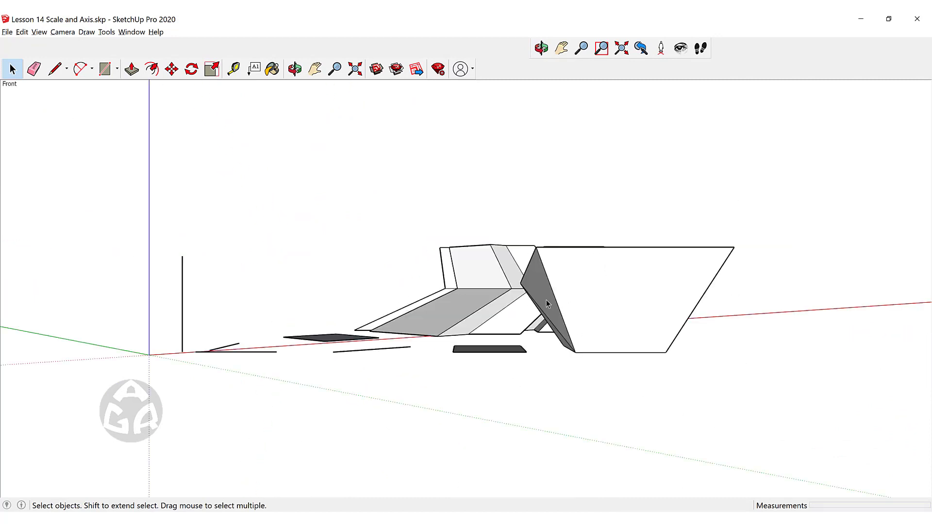
right_click(150, 294)
click(171, 319)
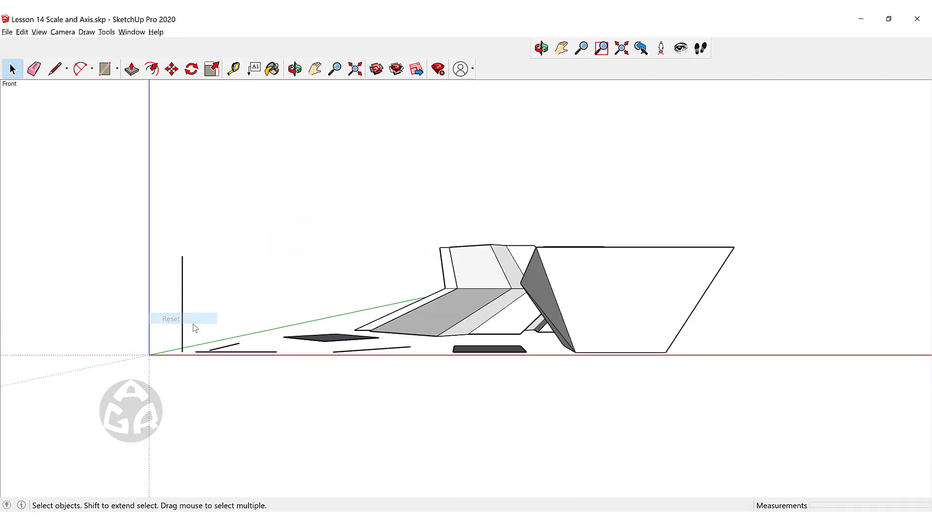
- With parallel projection on, draw two vertical rectangles beside the solid, about 5.95 x 4.40 m and 5.94 x 6.61 m
key(shift+p)
shift+middle_drag(535, 269, 242, 290)
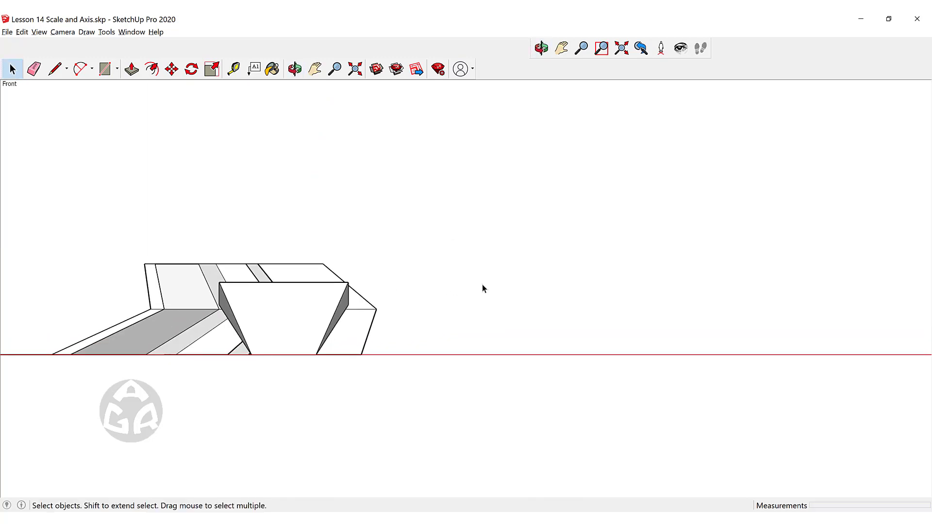
scroll(483, 288, up, 1)
key(r)
click(438, 365)
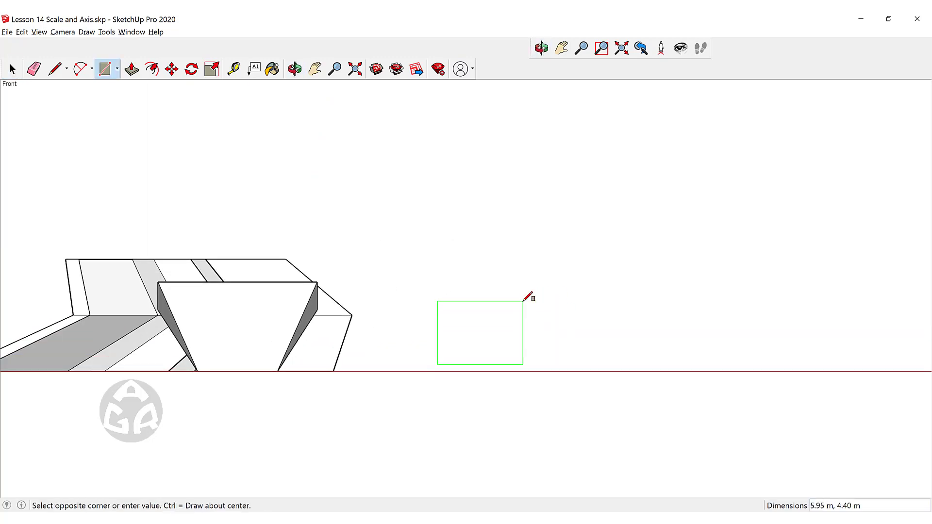
click(524, 301)
click(554, 336)
click(638, 241)
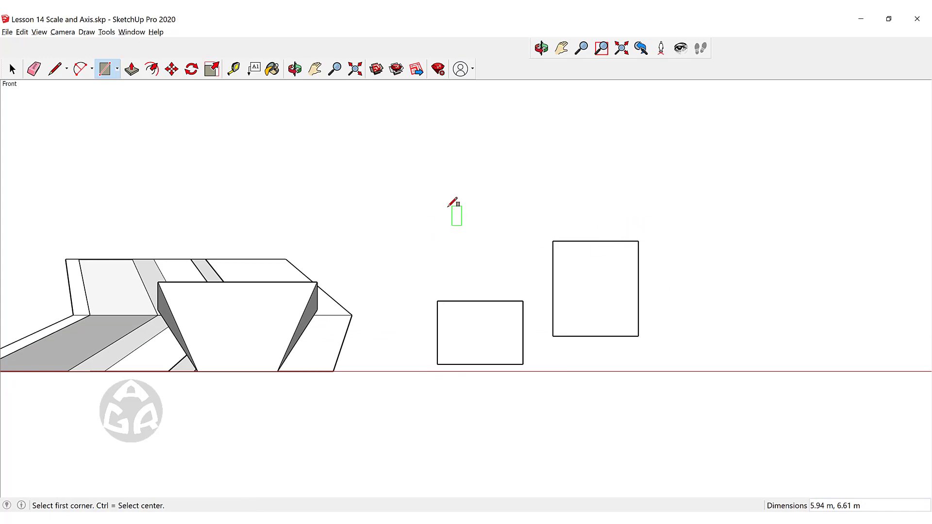
- Try a third rectangle above the lower one in the front view and undo it
click(440, 180)
click(536, 262)
key(space)
key(ctrl+z)
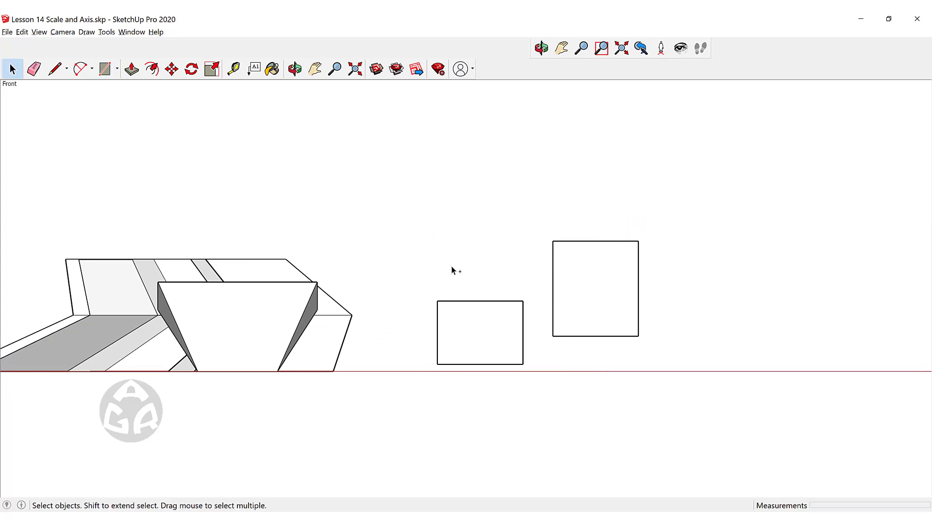
- Draw a third vertical rectangle of about 7.45 x 5.57 m above the smallest one
key(r)
click(396, 270)
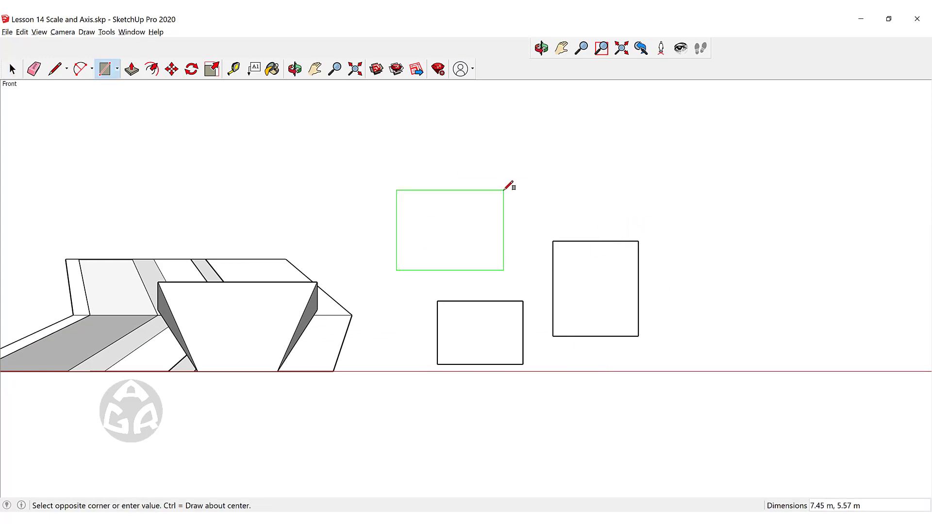
click(504, 190)
key(space)
- Rotate the axes about the green axis so that blue runs diagonally above the solid in front view
shift+middle_drag(530, 327, 551, 309)
right_click(587, 357)
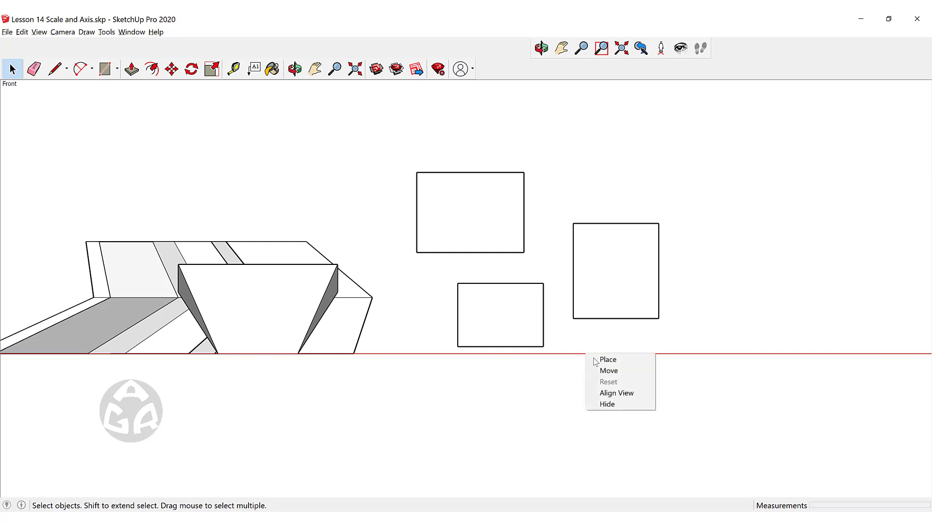
click(621, 372)
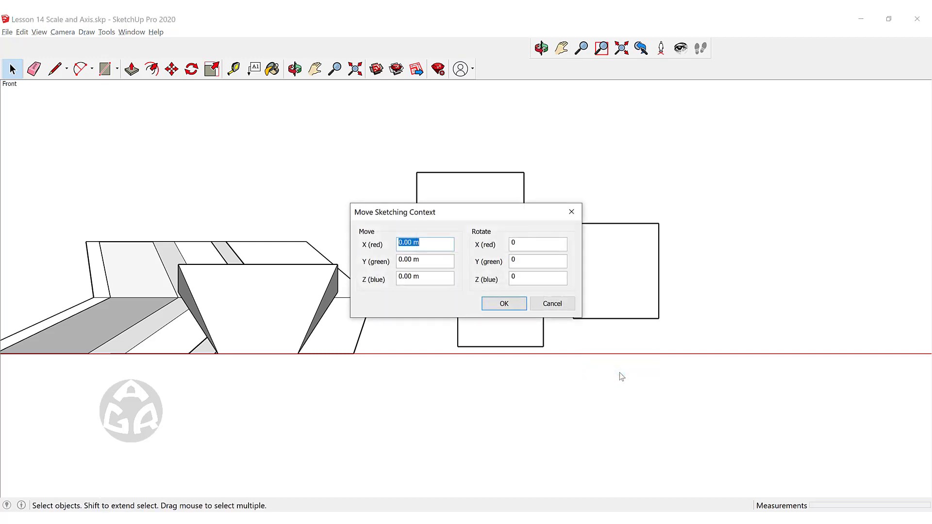
click(530, 260)
click(516, 305)
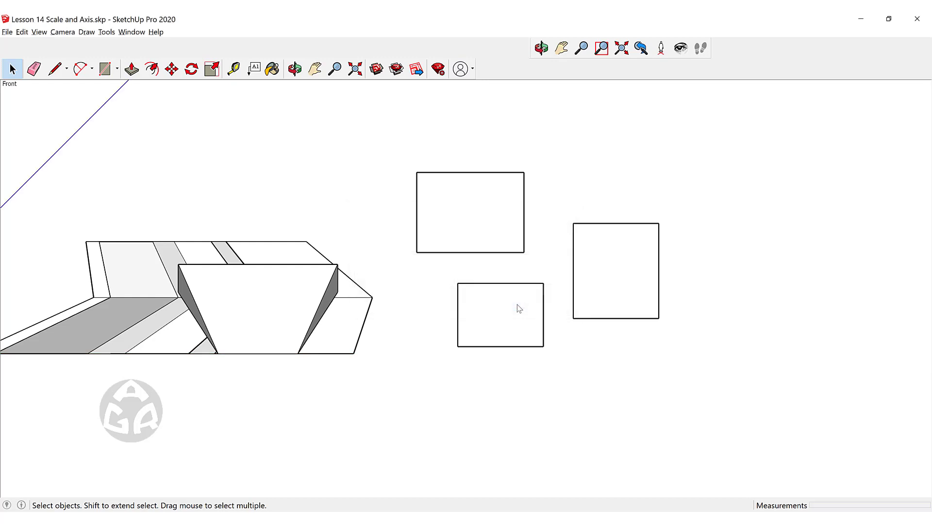
- Draw a rectangle of about 13.04 x 9.37 m aligned to the tilted axes, overlapping the three upright rectangles
scroll(534, 254, down, 5)
scroll(574, 228, up, 2)
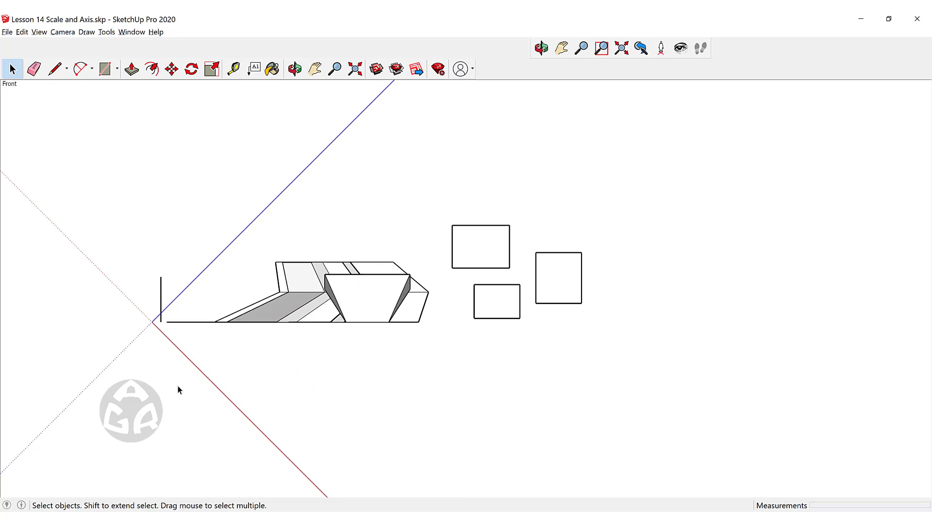
scroll(572, 230, up, 2)
key(r)
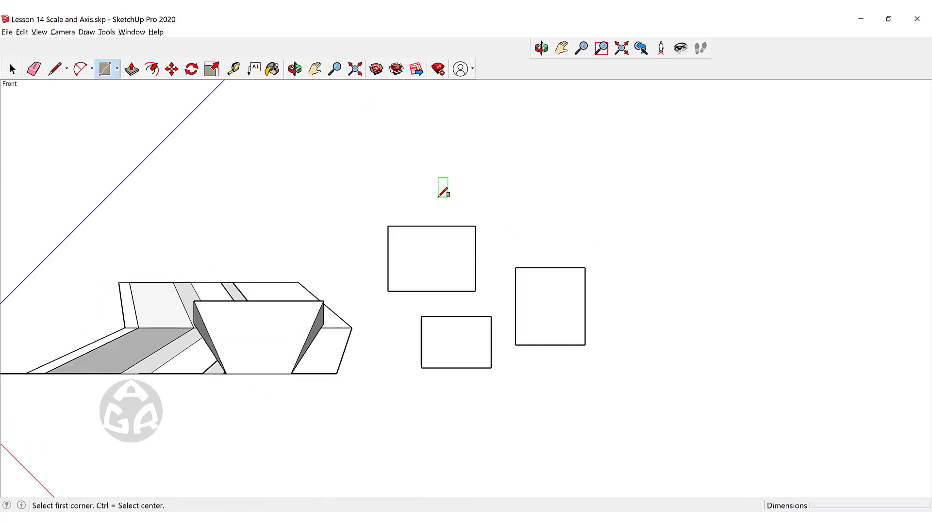
click(438, 198)
key(Escape)
click(507, 159)
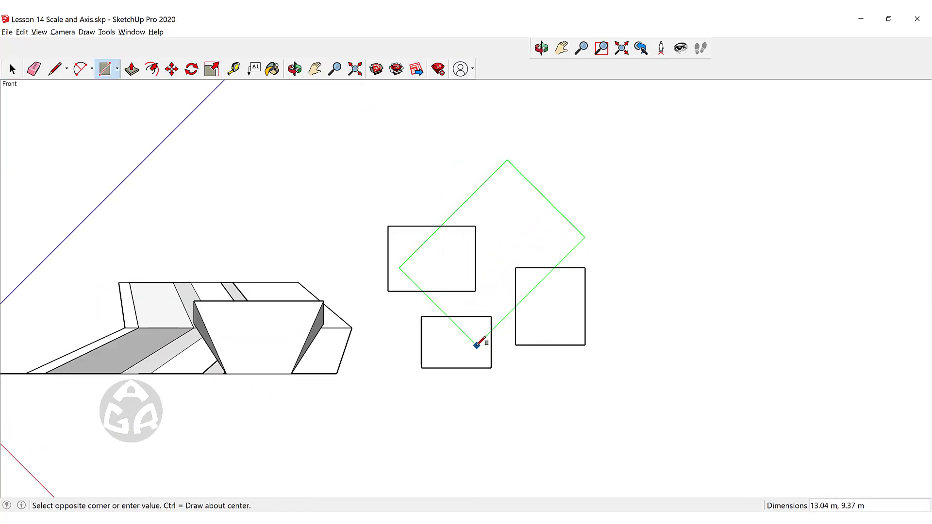
click(477, 346)
- Draw two smaller rectangles aligned to the tilted axes over the existing ones, the first about 8.05 x 6.55 m
scroll(544, 315, up, 2)
click(578, 275)
key(Escape)
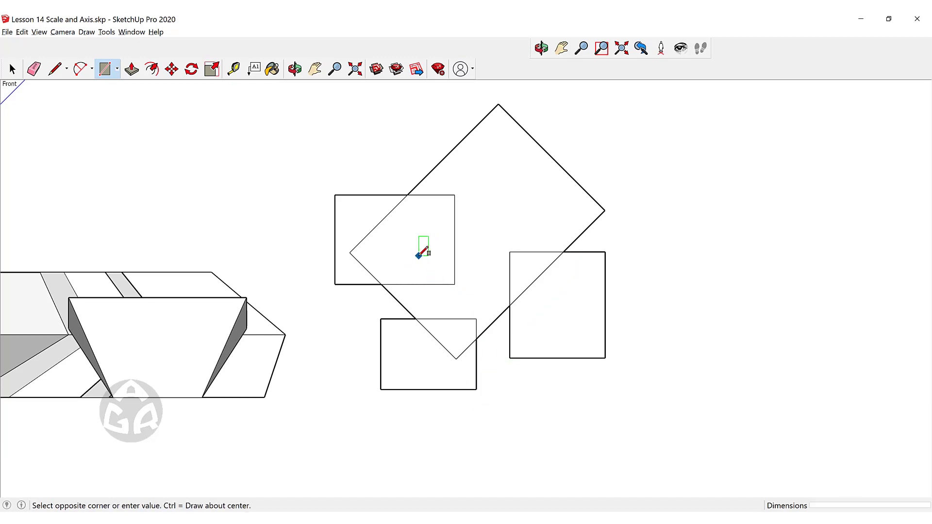
click(493, 224)
click(476, 389)
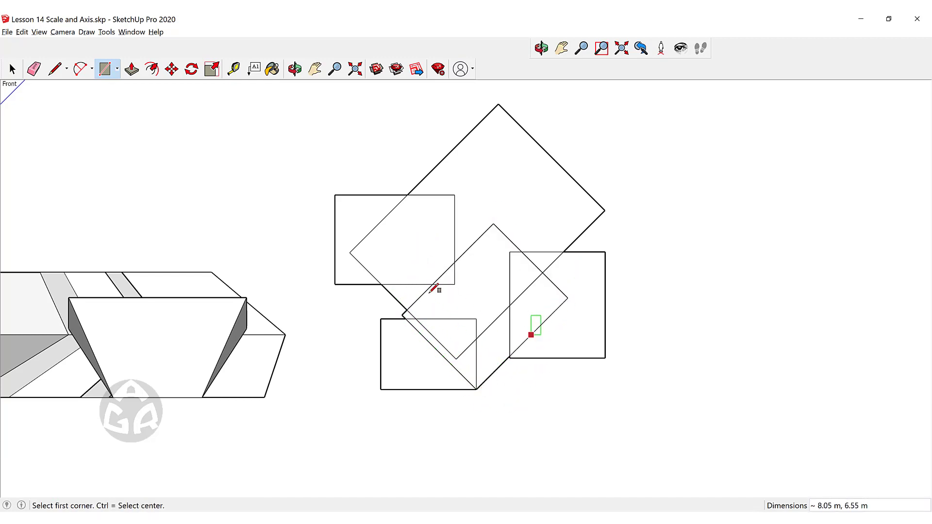
click(335, 284)
click(471, 304)
- Erase most of the overlapping edges inside the joined rectangles with the Eraser
key(space)
scroll(517, 245, up, 2)
triple_click(502, 257)
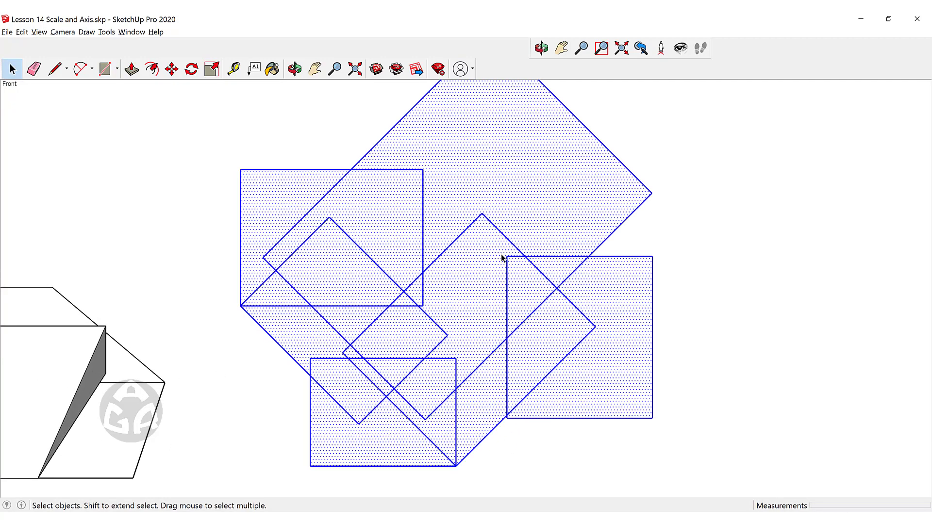
scroll(503, 264, down, 1)
scroll(540, 285, up, 1)
key(e)
click(539, 285)
mouse_move(531, 278)
mouse_down()
mouse_move(525, 273)
mouse_move(528, 366)
mouse_up()
mouse_move(502, 240)
mouse_down()
mouse_move(497, 328)
mouse_move(481, 345)
mouse_up()
mouse_move(458, 251)
mouse_down()
mouse_move(427, 223)
mouse_move(405, 165)
mouse_up()
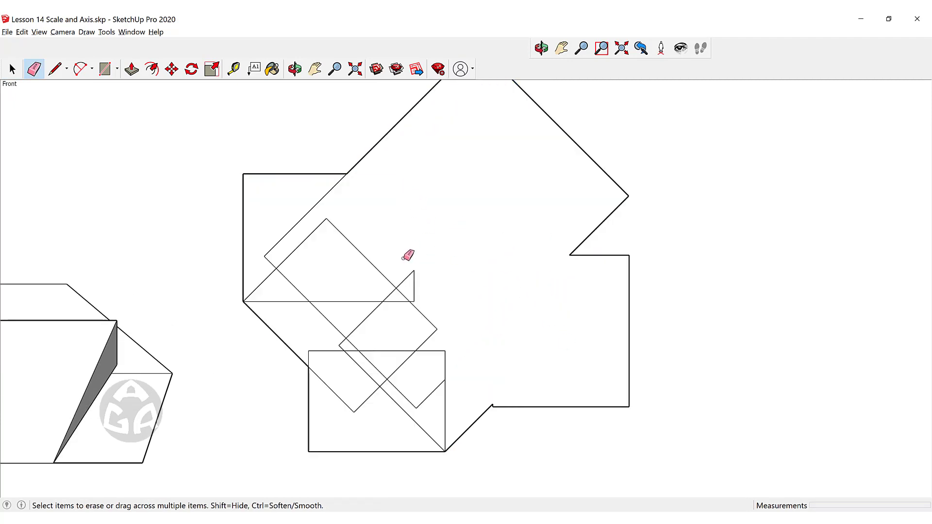
mouse_move(408, 254)
mouse_down()
mouse_move(416, 350)
mouse_move(437, 362)
mouse_move(416, 410)
mouse_move(423, 392)
mouse_up()
- Select the leftover interior edges at the left of the merged shape and delete them
key(space)
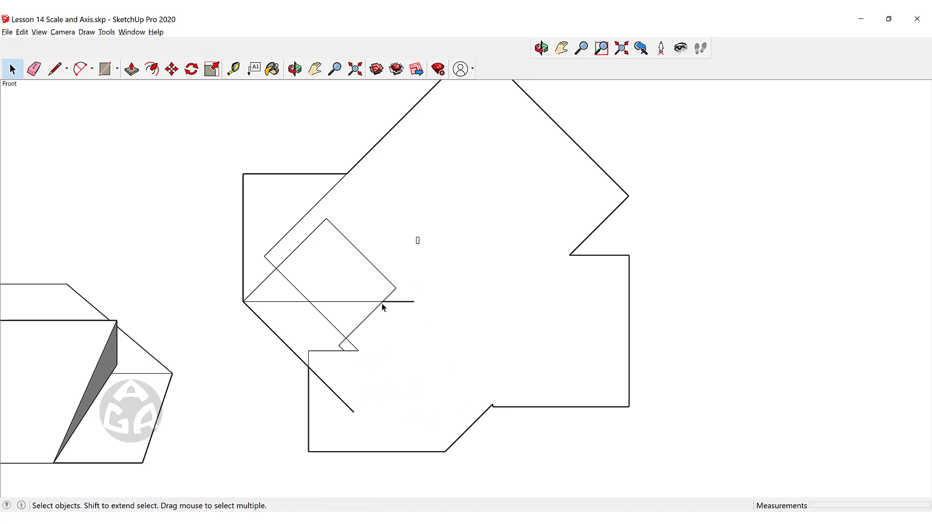
click(332, 358)
drag(392, 220, 268, 313)
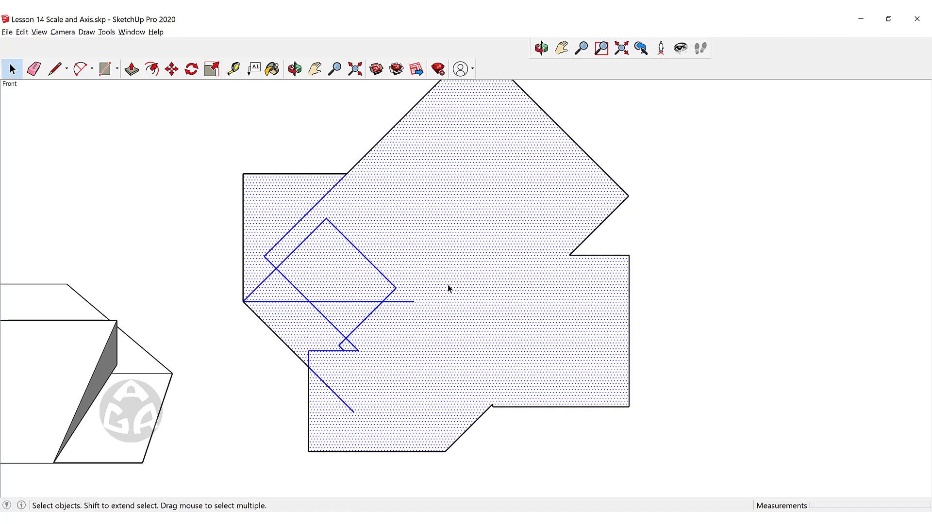
key(Delete)
- Retrace the short horizontal edge at the right notch of the outline with the Line tool and select the merged face
key(l)
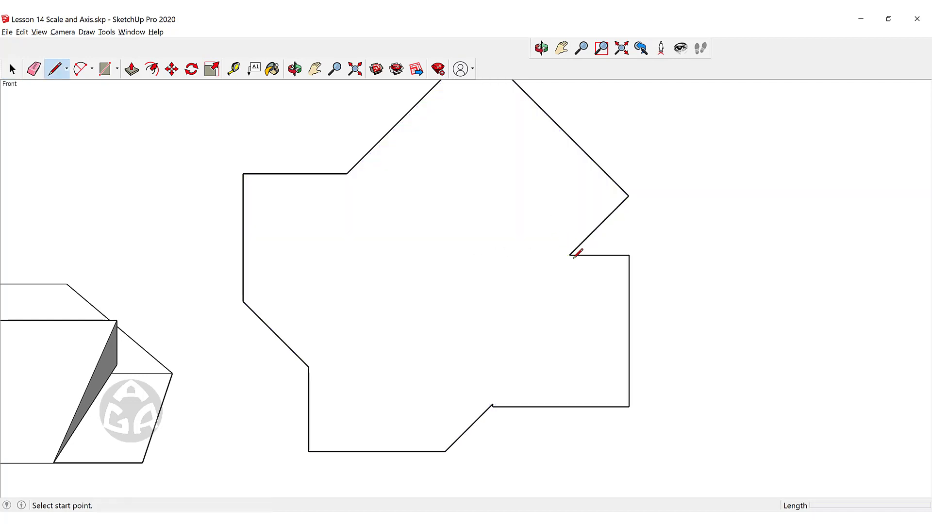
click(570, 255)
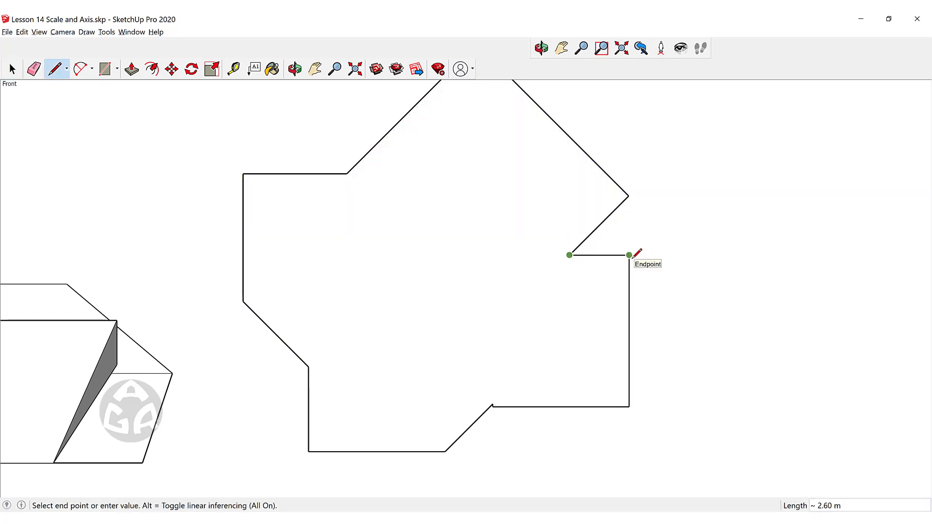
click(629, 255)
key(space)
click(458, 261)
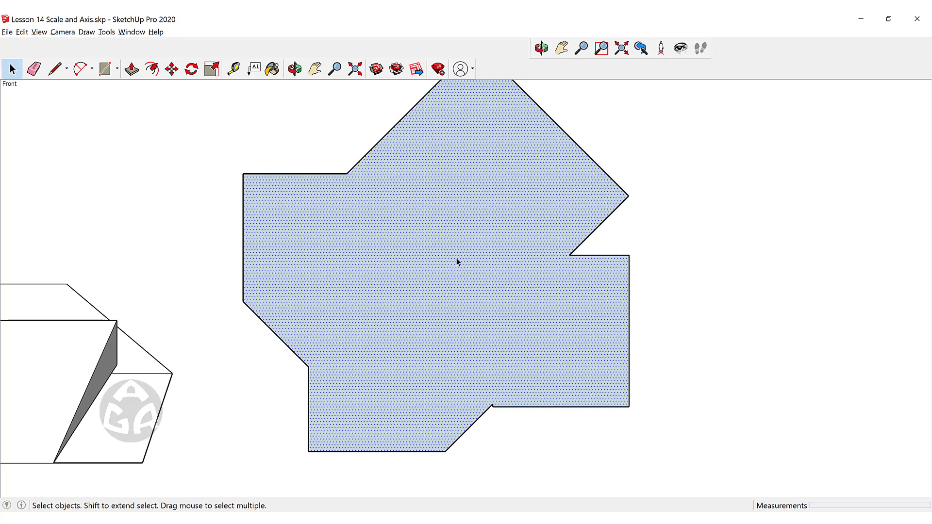
- Extrude the merged face about 14 m with Push/Pull to form a solid
scroll(428, 203, down, 4)
scroll(467, 224, up, 3)
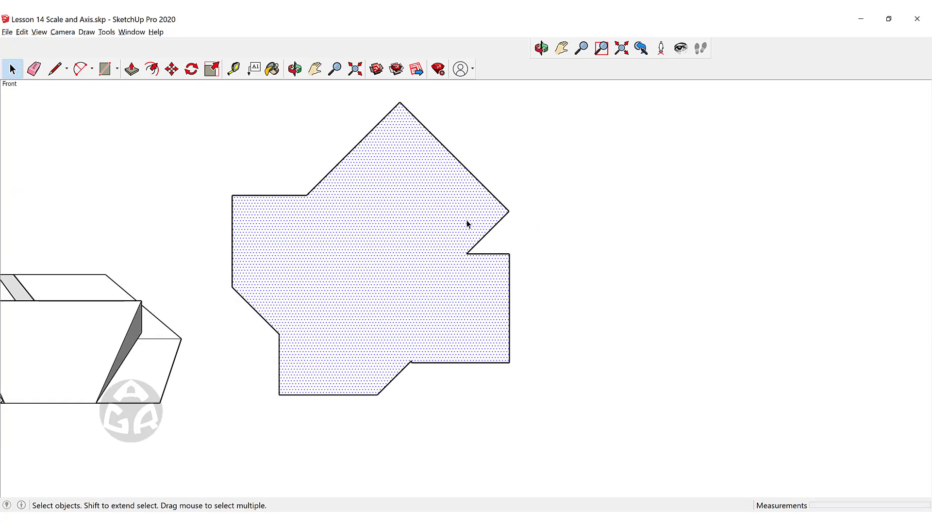
middle_drag(481, 219, 367, 331)
scroll(414, 378, down, 3)
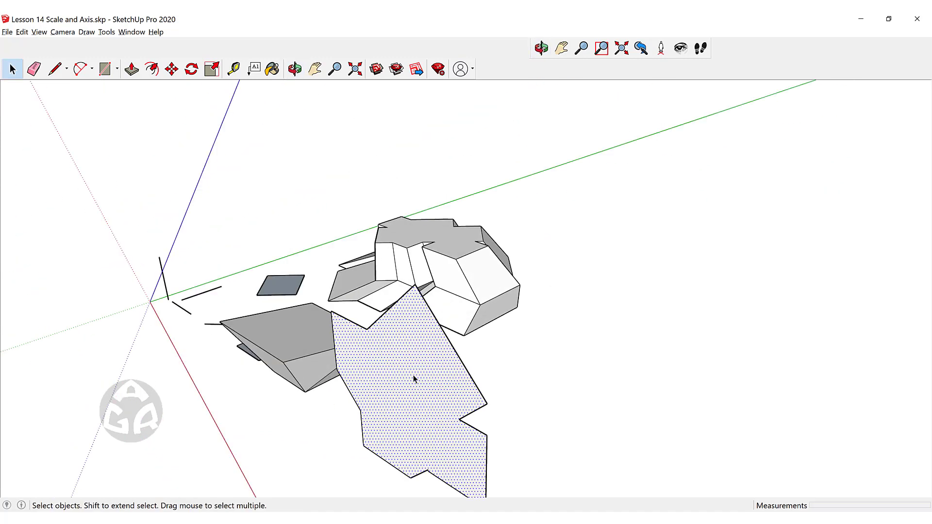
key(p)
click(414, 381)
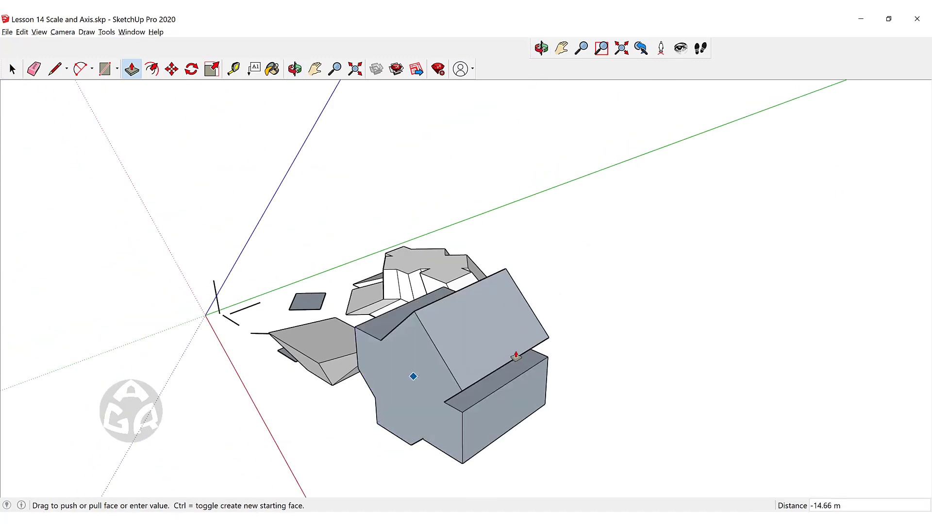
key(Escape)
click(438, 379)
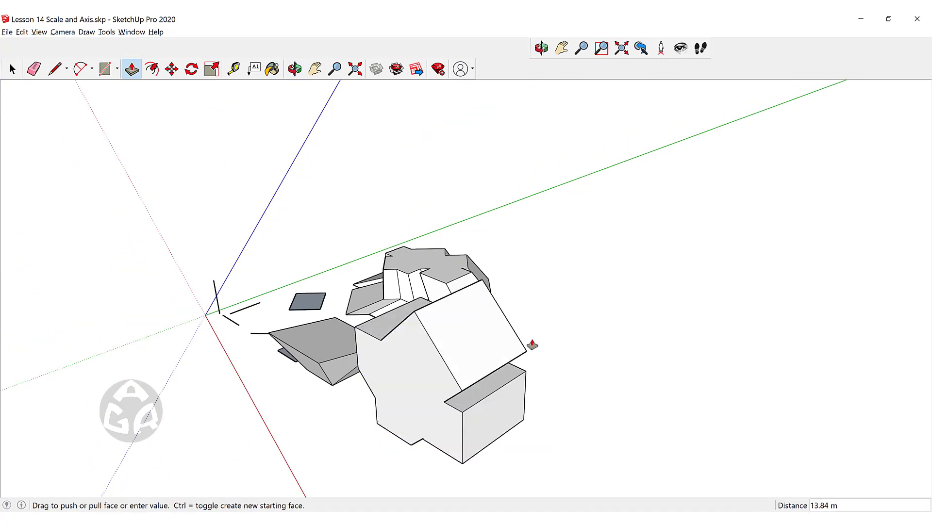
click(538, 340)
- Scale the end face of the new solid along the red axis to about 0.57
middle_drag(531, 338, 322, 299)
key(space)
click(322, 299)
key(s)
scroll(362, 246, up, 1)
scroll(364, 246, up, 2)
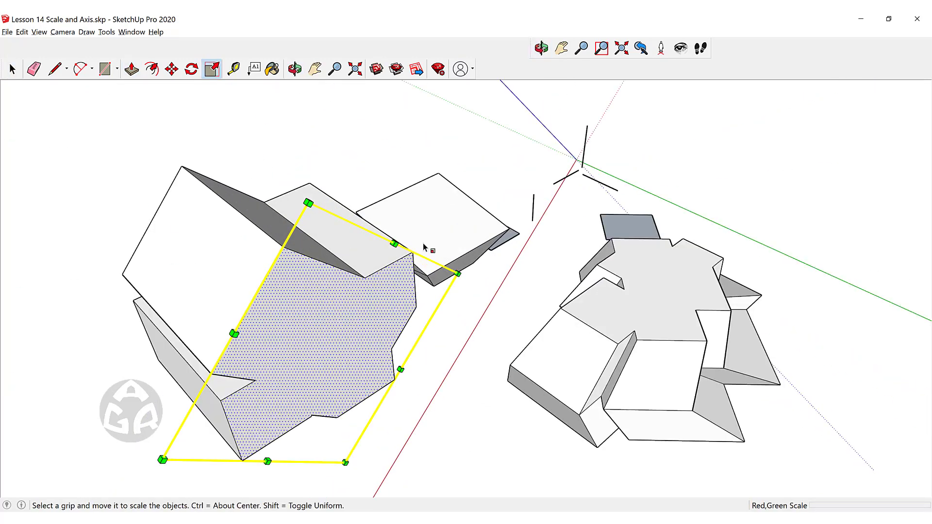
click(382, 246)
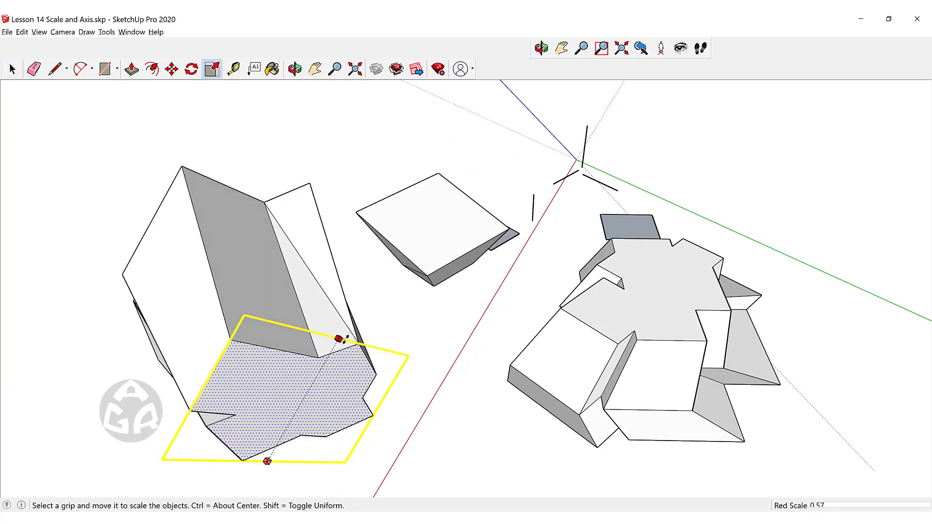
key(shift)
click(346, 339)
- Extend the solid by pulling its scaled end face outward with Push/Pull
middle_drag(236, 326, 339, 303)
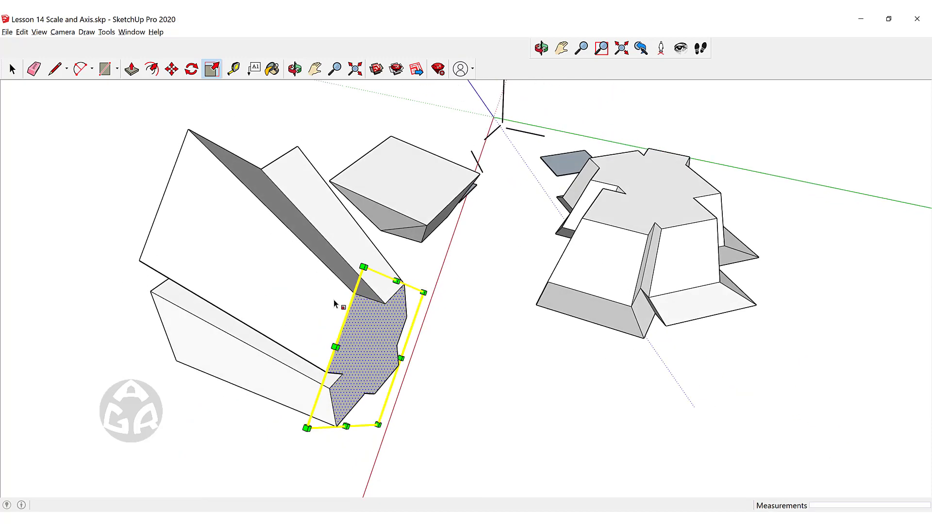
key(p)
click(364, 354)
click(524, 378)
key(space)
scroll(637, 381, down, 2)
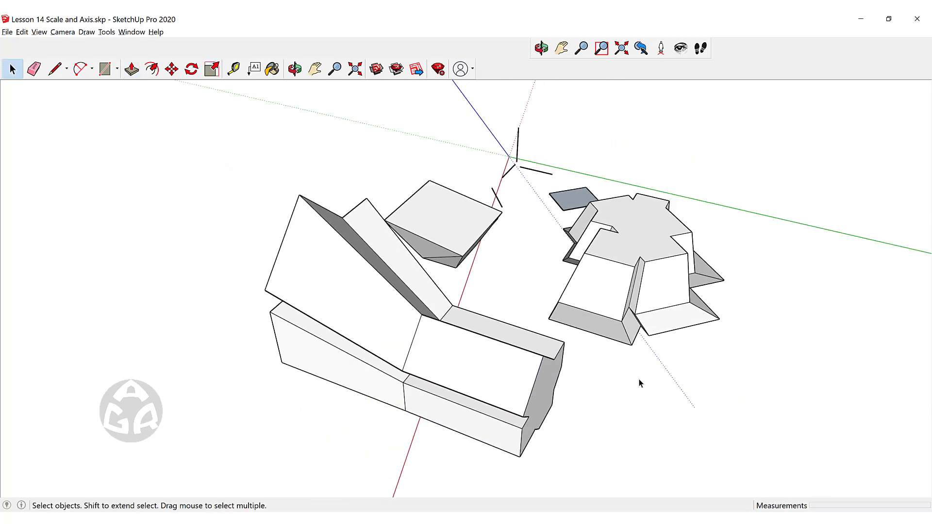
- Scale the end face of the extended section in one direction from its edge grip
middle_drag(638, 380, 367, 337)
click(367, 337)
key(s)
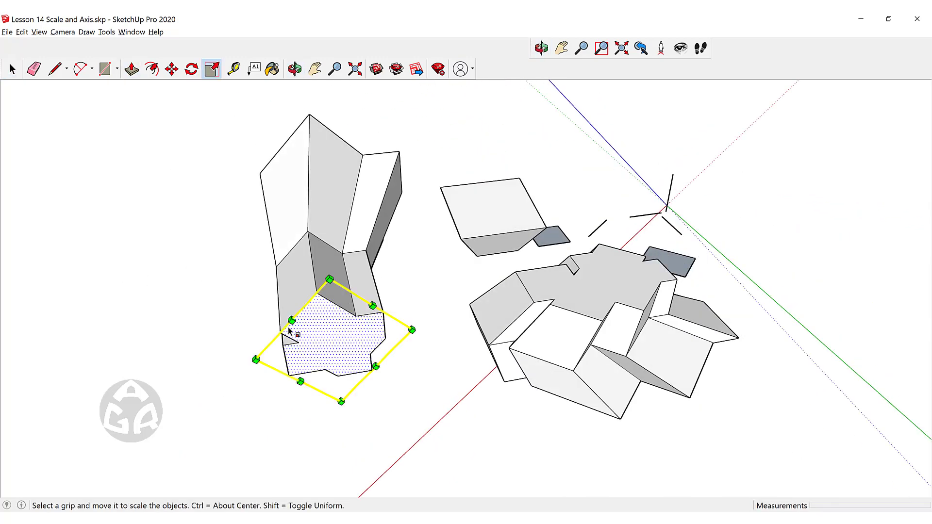
drag(301, 382, 343, 333)
key(space)
- Reset the tilted drawing axes to their original orientation
middle_drag(498, 361, 188, 210)
right_click(197, 209)
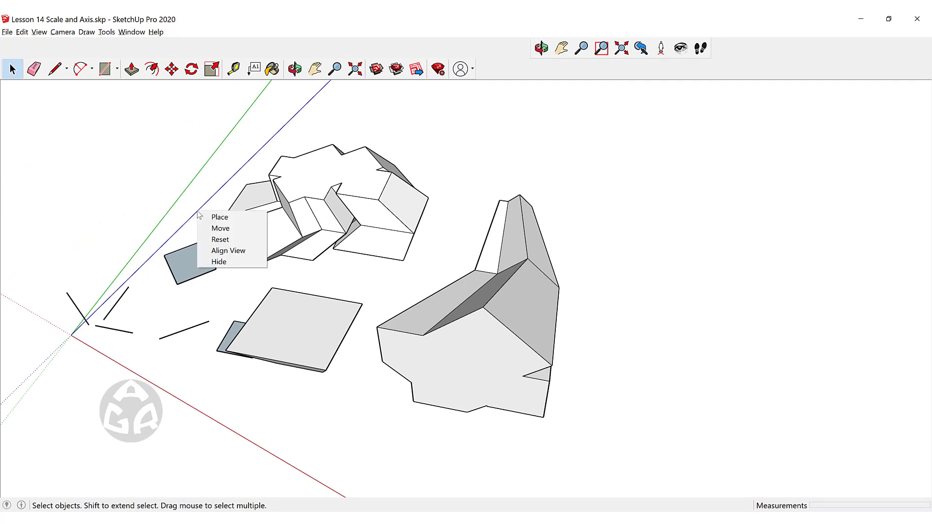
click(231, 240)
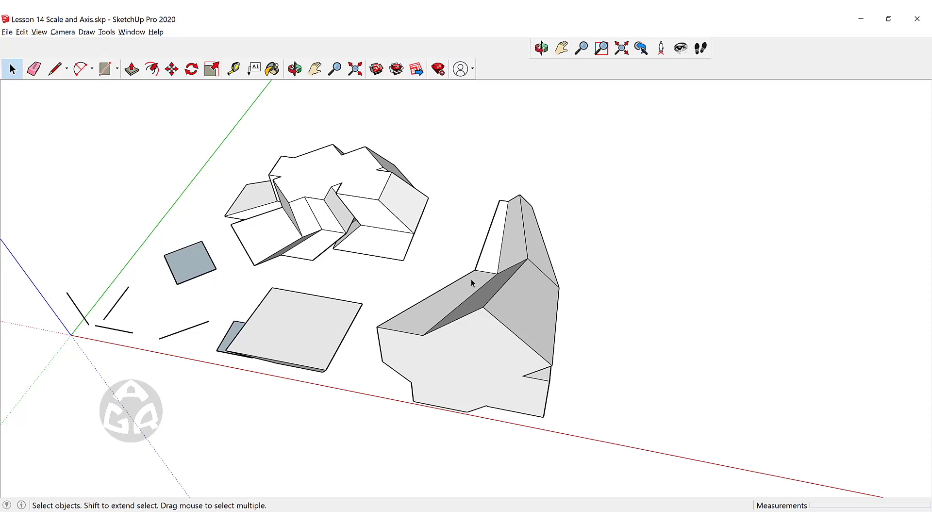
- Align the view with the drawing axes using the red axis
middle_drag(418, 245, 269, 436)
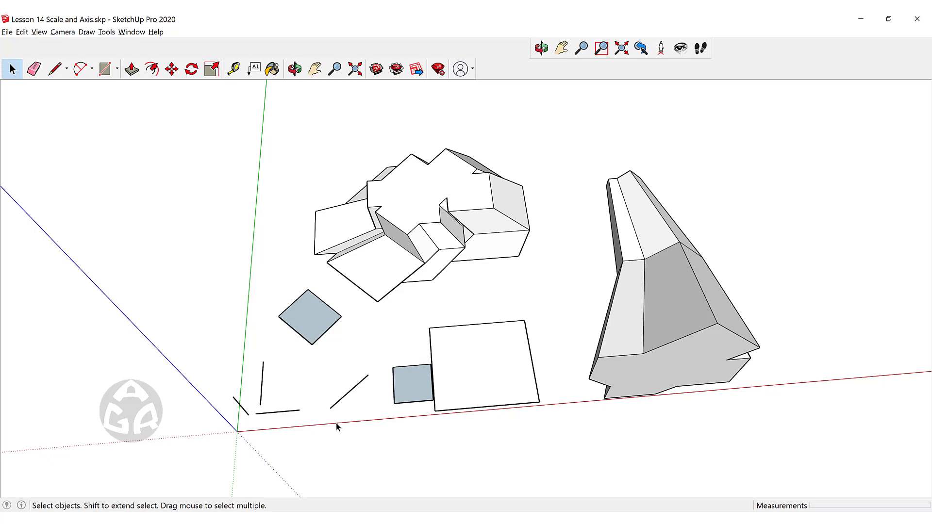
middle_drag(338, 423, 262, 436)
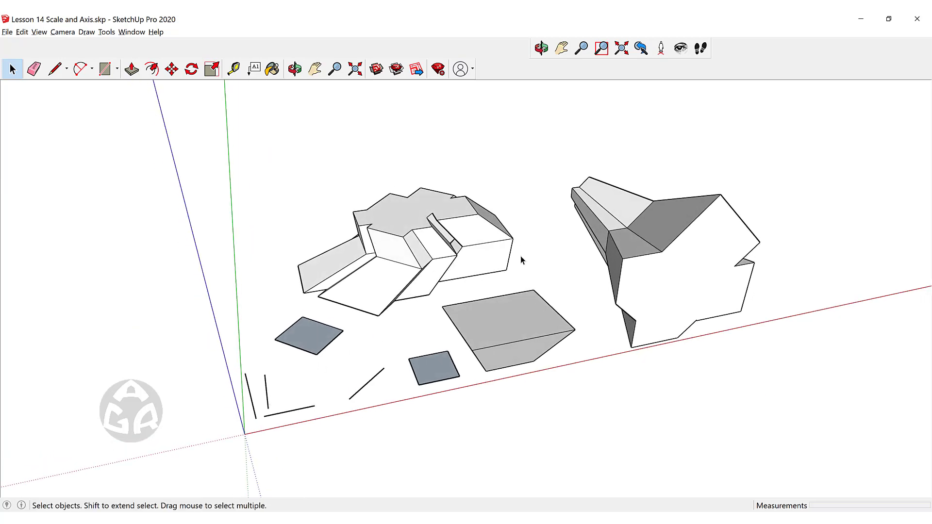
middle_drag(520, 260, 521, 261)
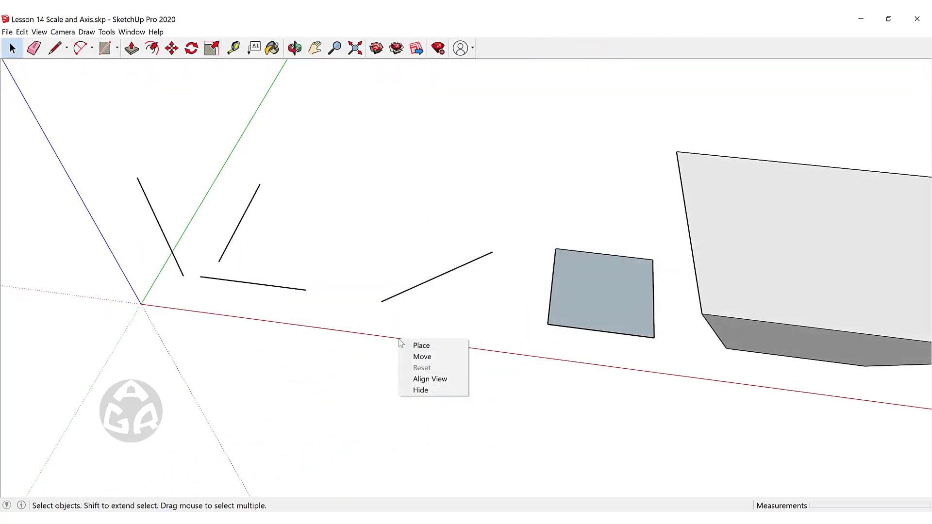
click(436, 381)
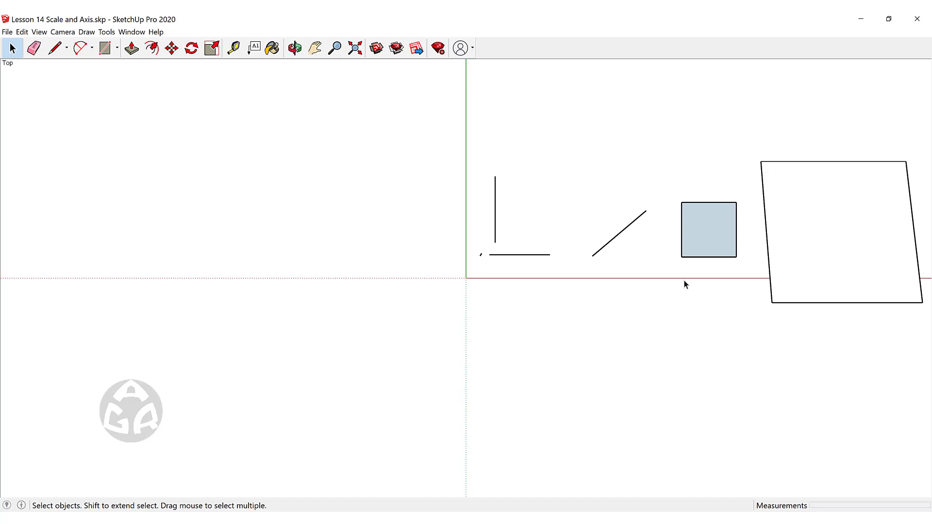
- Orbit to a low side view and realign the view using the blue axis, repeating this from a slightly different angle
mouse_move(684, 284)
middle_down()
mouse_move(668, 29)
mouse_move(414, 395)
mouse_move(468, 255)
mouse_move(399, 287)
mouse_move(372, 335)
middle_up()
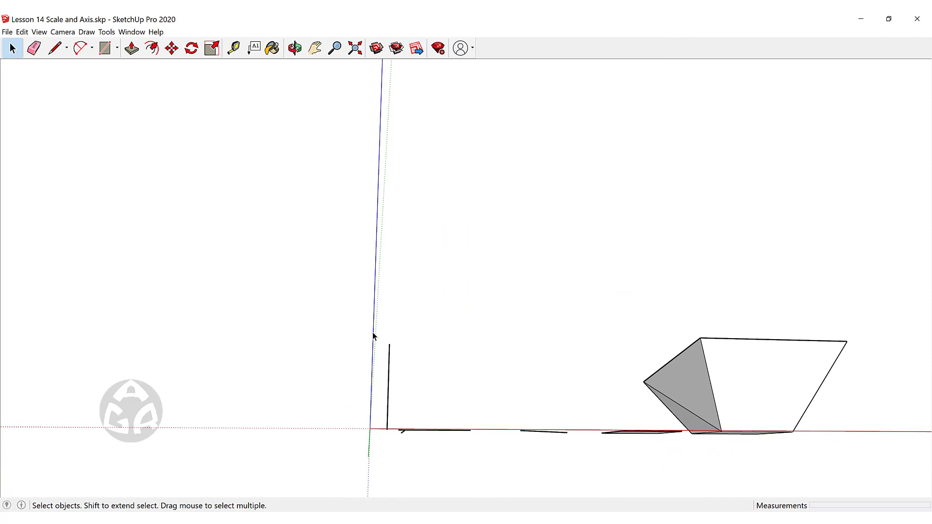
right_click(373, 335)
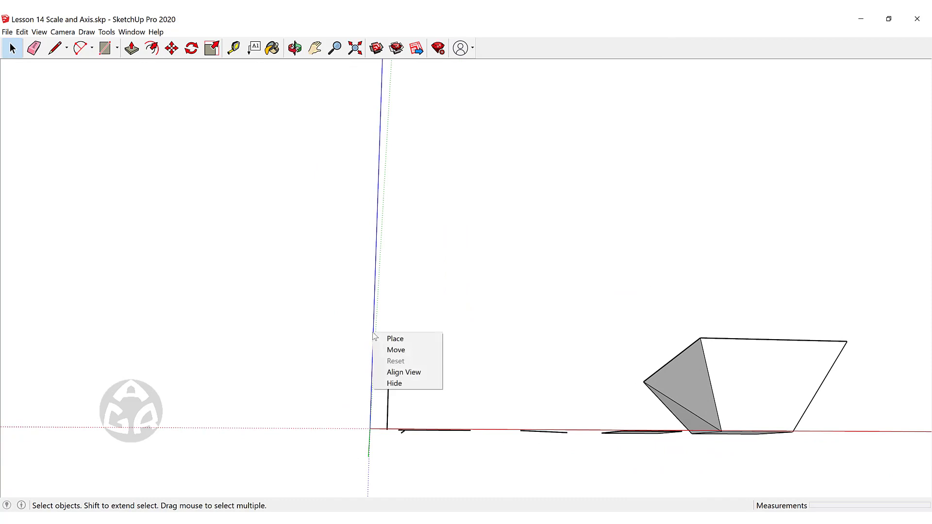
click(404, 372)
middle_drag(515, 310, 509, 315)
right_click(374, 325)
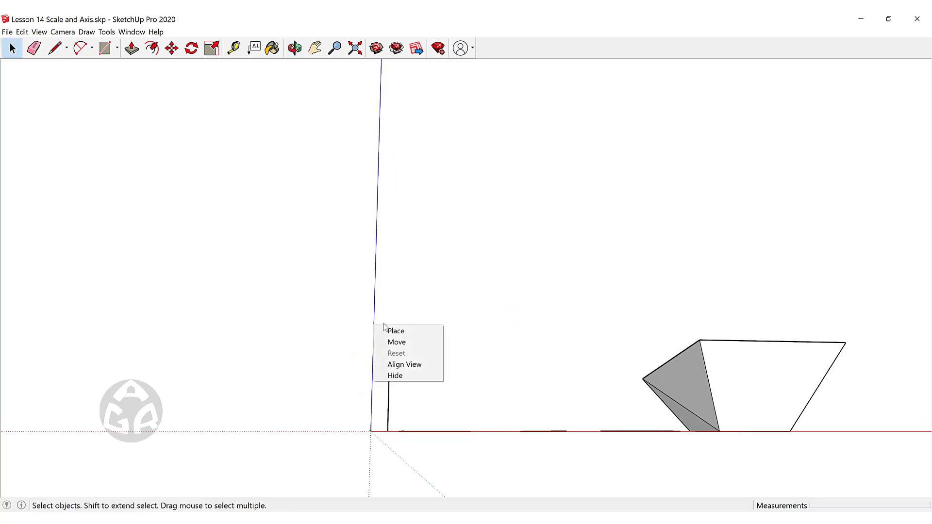
click(427, 365)
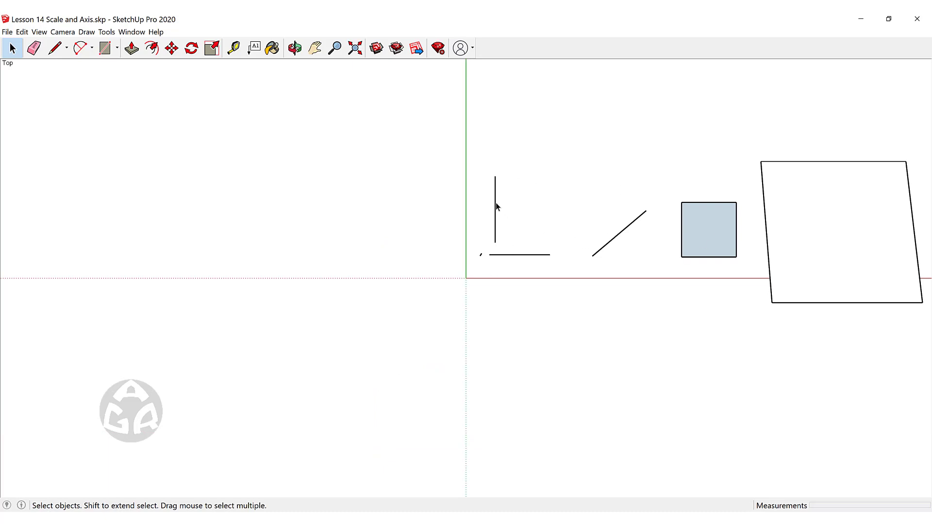
- Hide the drawing axes in the model and turn their display back on
right_click(466, 193)
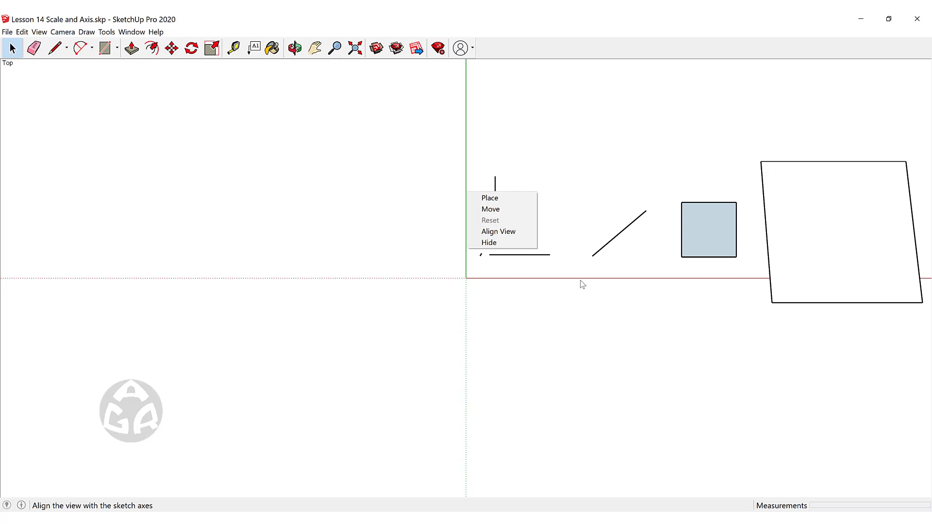
click(510, 243)
mouse_move(661, 204)
middle_down()
mouse_move(523, 218)
mouse_move(395, 303)
mouse_move(450, 245)
mouse_move(370, 277)
mouse_move(395, 195)
middle_up()
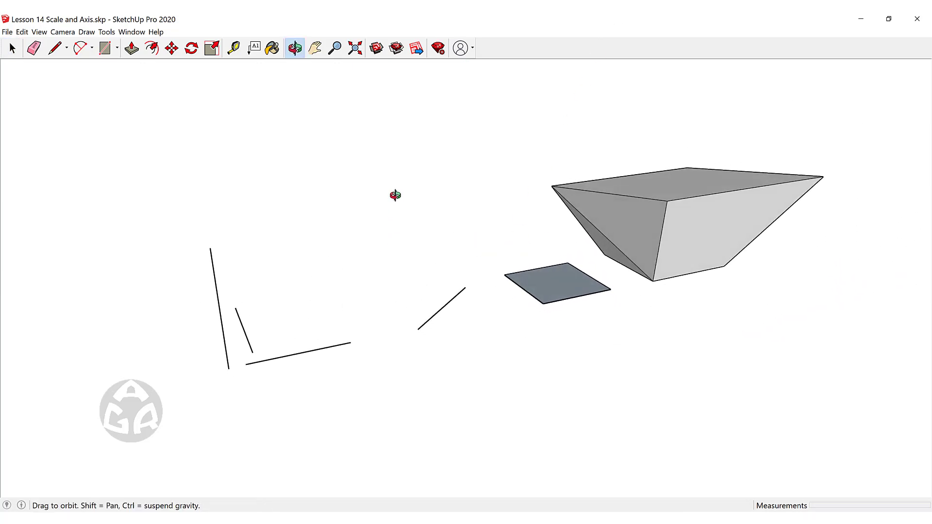
scroll(289, 300, up, 1)
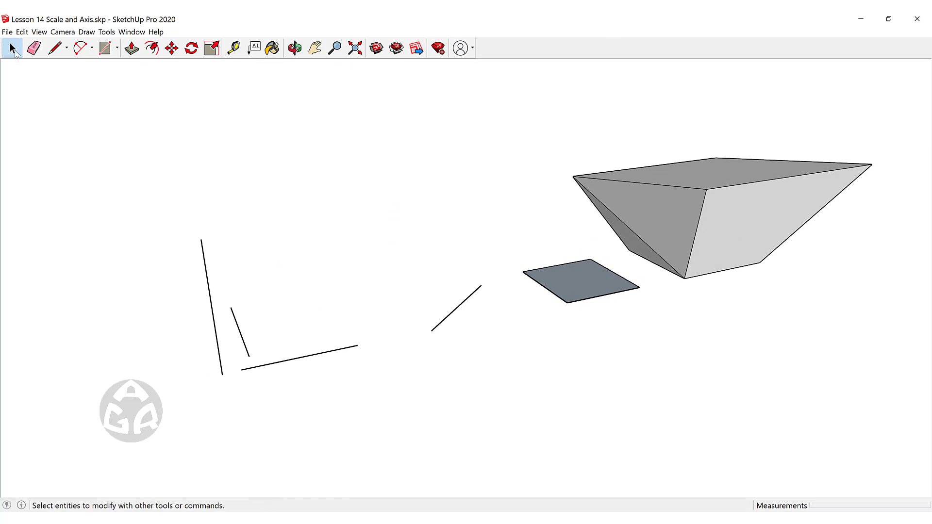
click(38, 32)
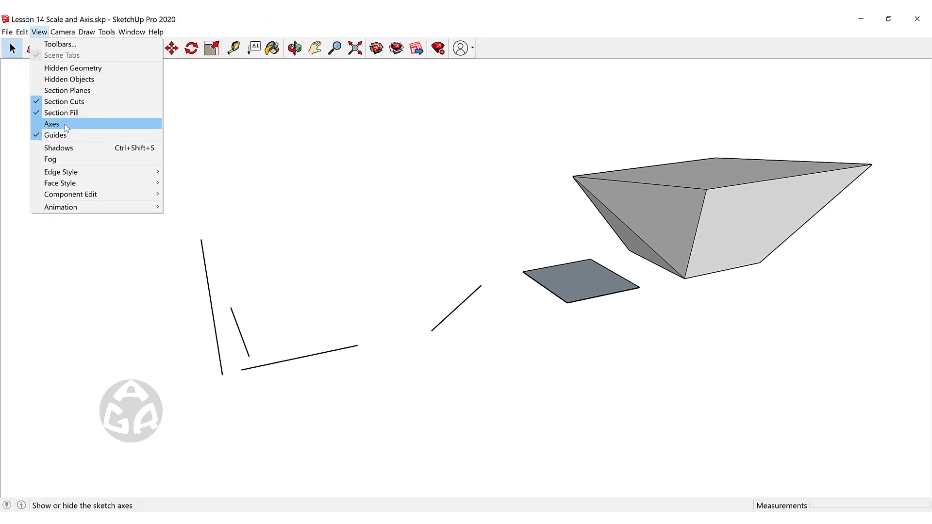
click(67, 124)
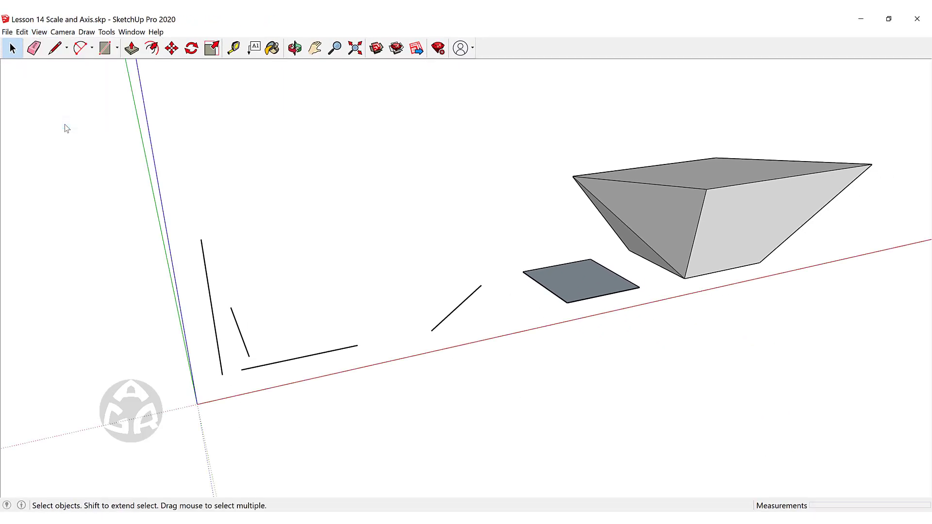
middle_drag(430, 263, 489, 324)
middle_drag(374, 292, 497, 294)
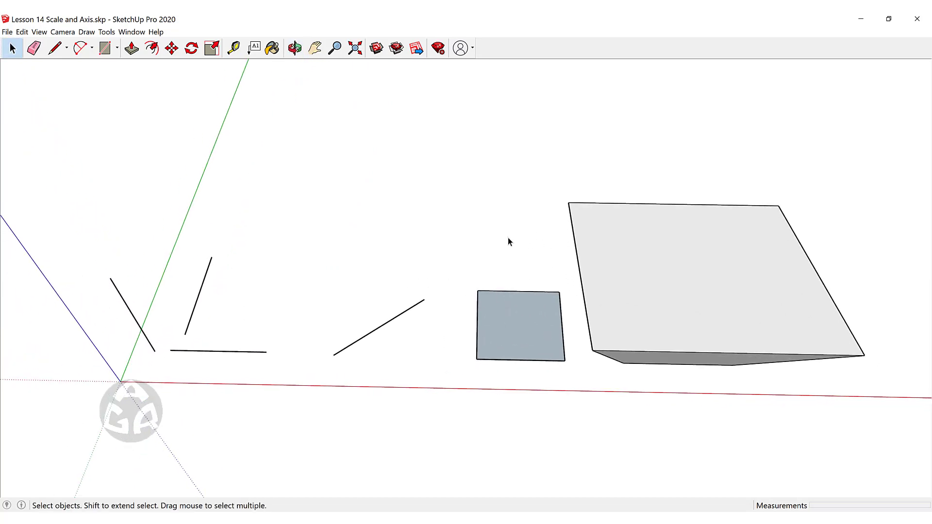
middle_drag(424, 290, 482, 213)
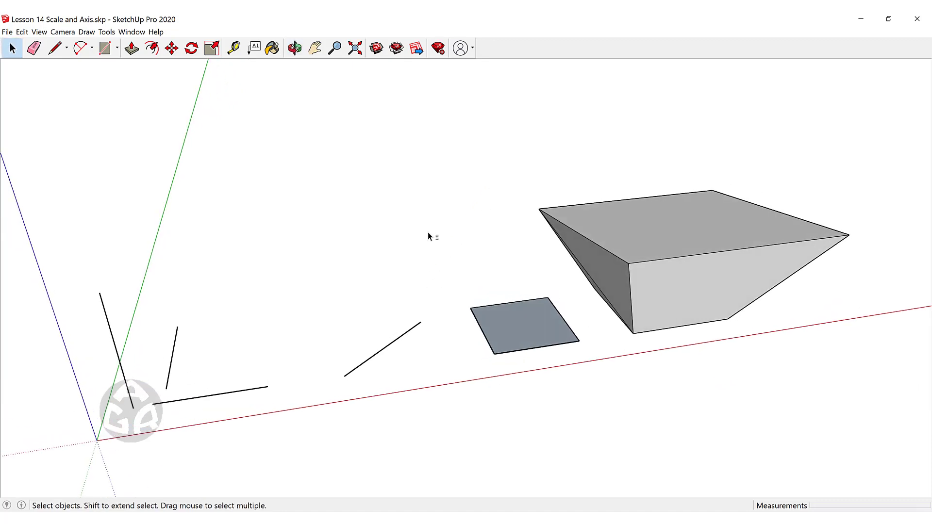
middle_drag(428, 234, 561, 199)
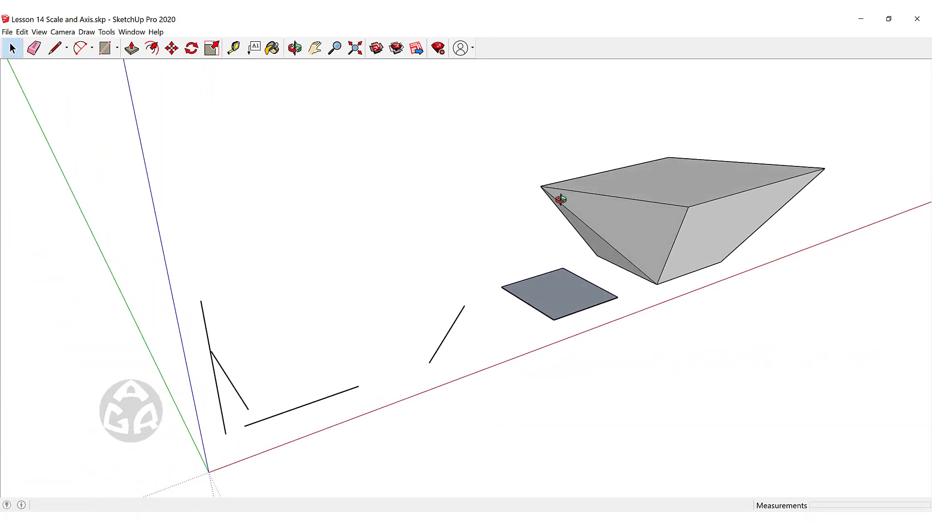